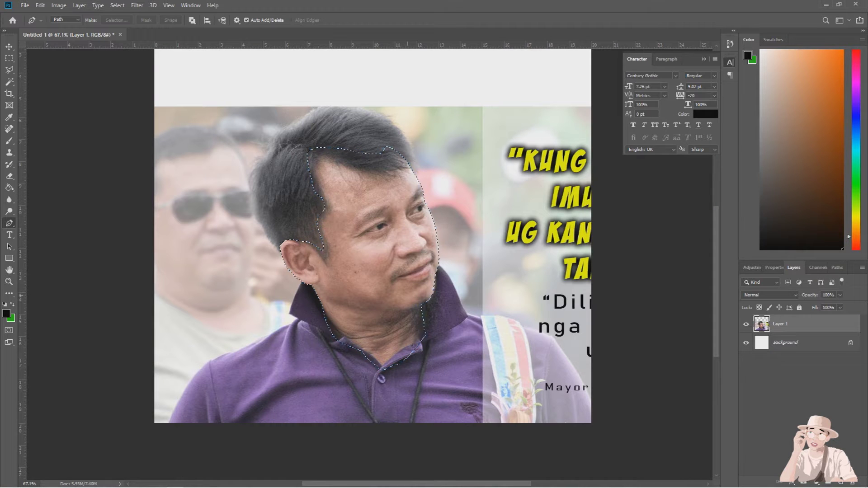
Sample a pinkish skin tone from the man's face as the foreground colour and add a layer named skin.
click(6, 313)
click(732, 108)
scroll(376, 239, up, 3)
click(6, 313)
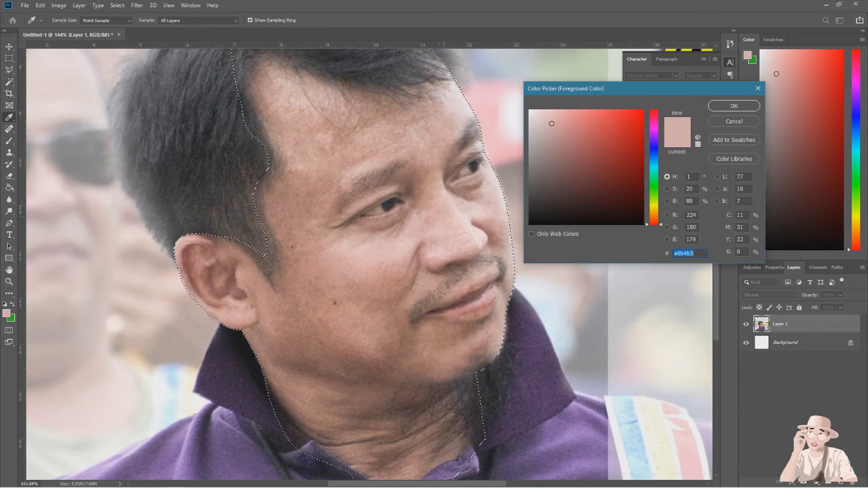
key(Return)
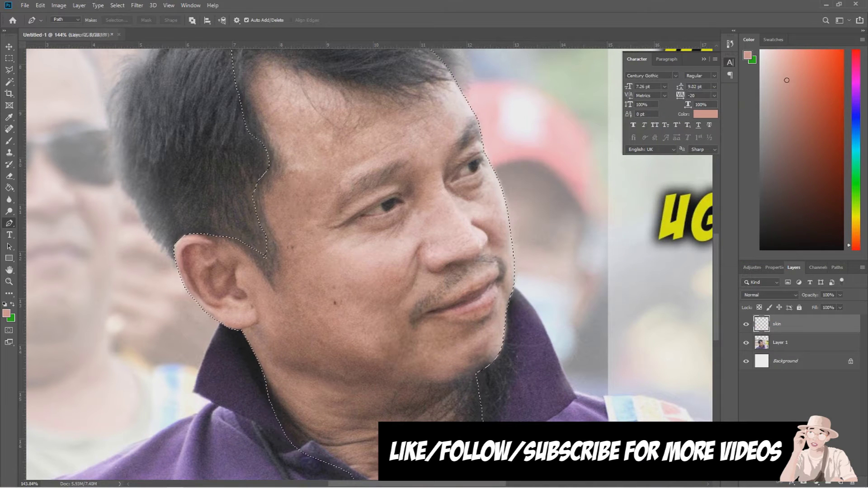
Fill the face and neck selection with the skin tone on the skin layer and deselect it.
key(g)
click(461, 99)
key(ctrl+d)
Save the document with its layers as the Photoshop file pryde.psd.
key(ctrl+s)
key(Return)
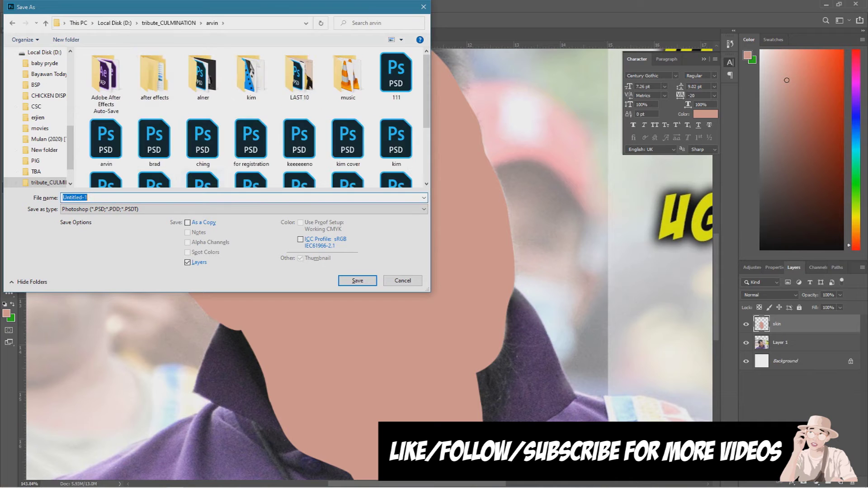
key(Return)
key(Return)
key(Return)
key(ctrl+0)
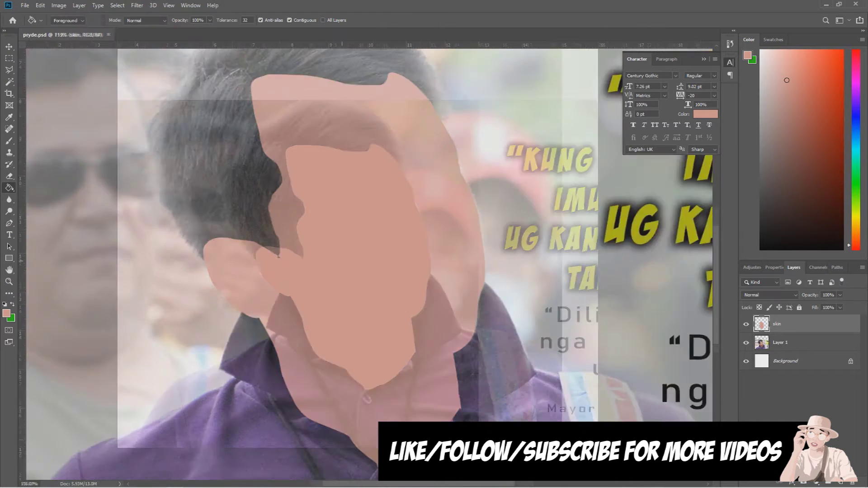
Set the foreground colour to a slightly darker skin tone for the shadows.
key(i)
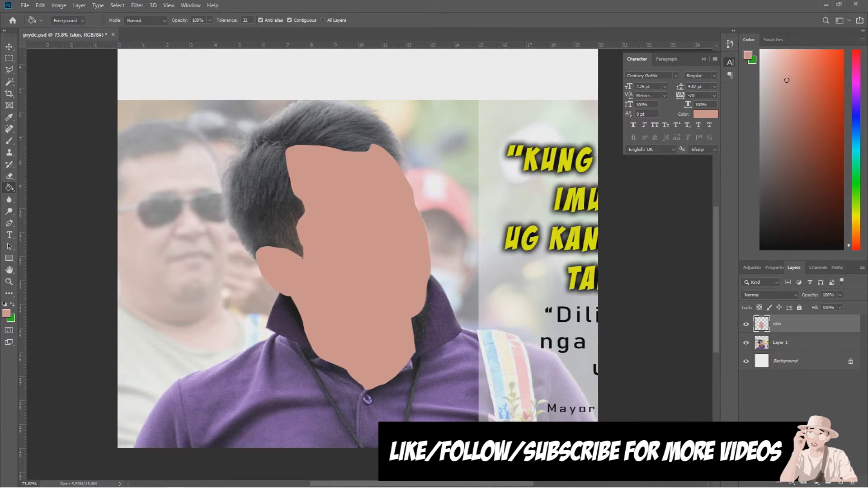
key(Return)
key(g)
Reduce the skin layer's opacity to 51% so the photo shows through for tracing.
key(ctrl+comma)
scroll(361, 226, up, 2)
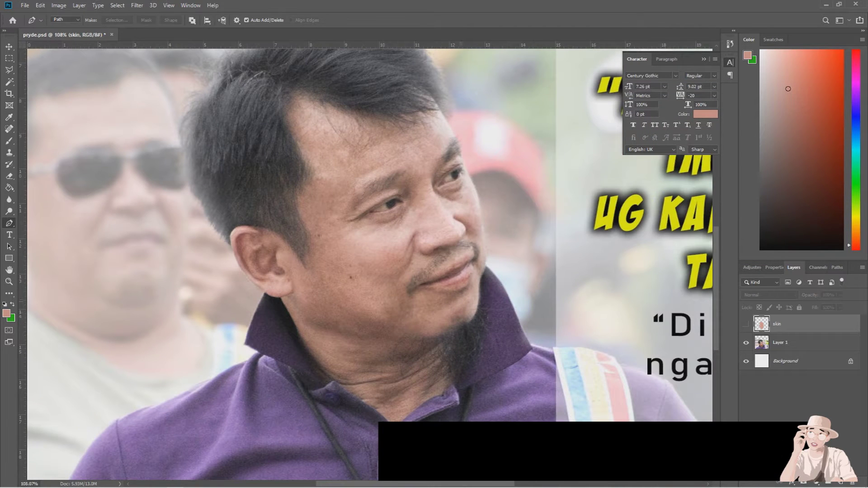
key(ctrl+comma)
key(p)
key(9)
key(5)
key(5)
key(1)
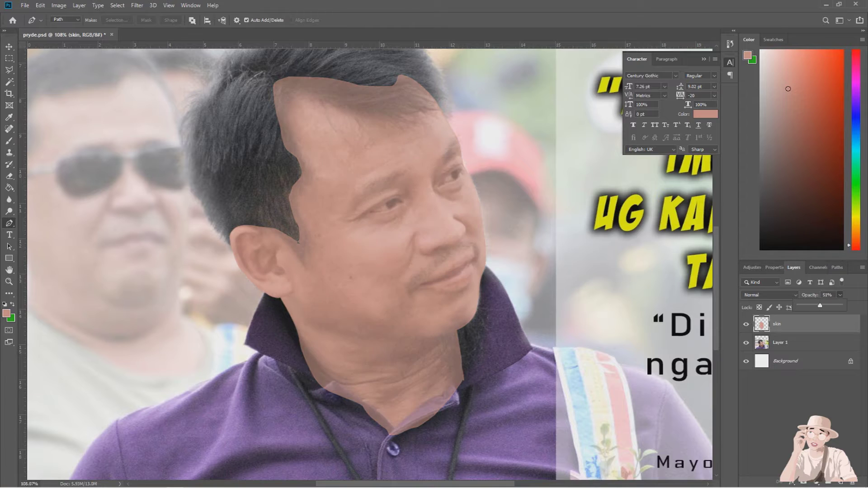
Trace the shadow shape just below the lower lip with the Pen tool.
scroll(401, 336, up, 1)
click(444, 272)
key(ctrl+comma)
key(ctrl+comma)
drag(473, 277, 497, 280)
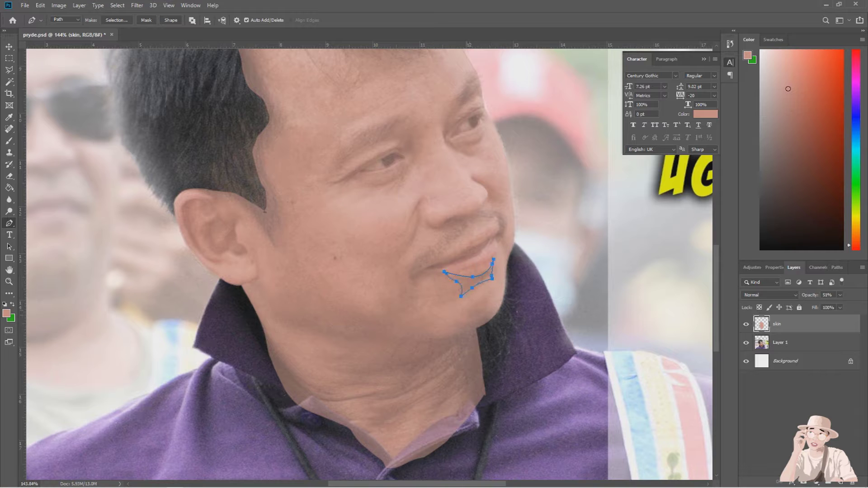
Fill the traced lip shadow with the darker skin tone on a new layer named shadow, and save the file.
key(ctrl+Return)
key(ctrl+shift+alt+n)
key(g)
double_click(780, 323)
text(shadow)
key(Return)
key(ctrl+s)
Trace the shadow along the ear's outer rim with the Pen tool and fill it on the shadow layer.
scroll(224, 244, up, 5)
key(p)
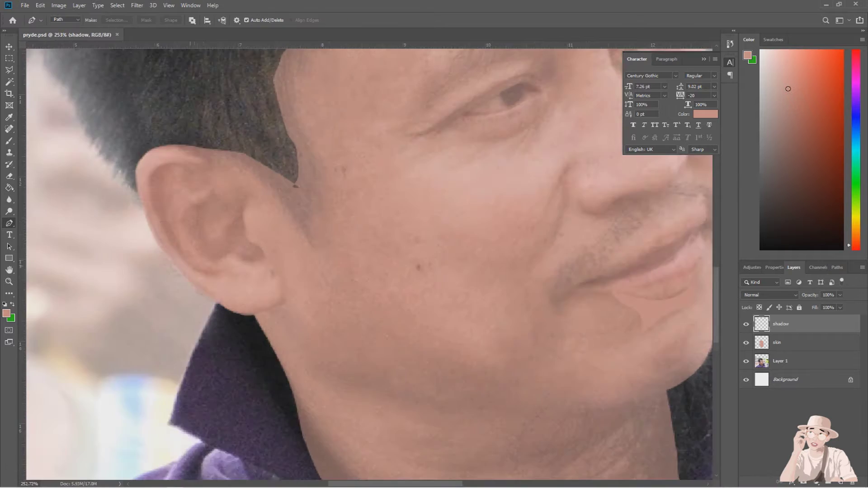
scroll(136, 310, down, 1)
click(183, 182)
drag(147, 189, 146, 213)
drag(162, 244, 179, 269)
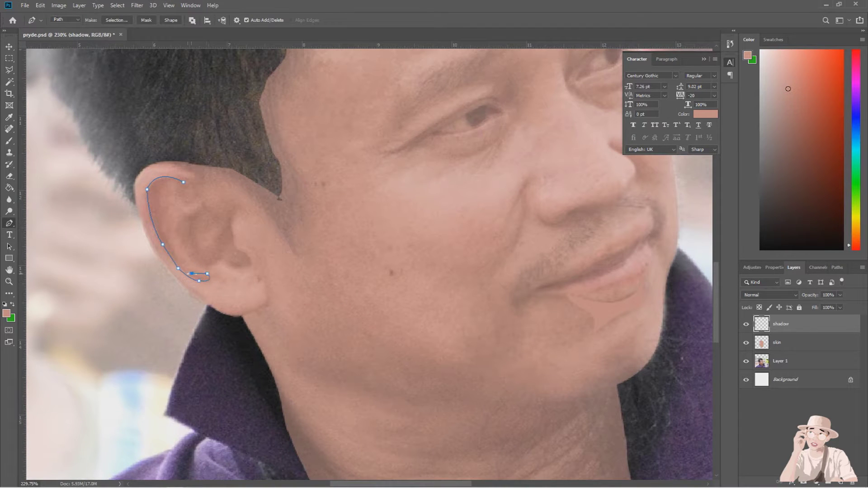
drag(169, 196, 189, 206)
key(ctrl+Return)
key(alt+BackSpace)
key(ctrl+d)
Trace the shadow in the inner hollow of the ear and fill it with the darker skin tone.
click(202, 206)
drag(188, 214, 180, 214)
drag(211, 267, 225, 255)
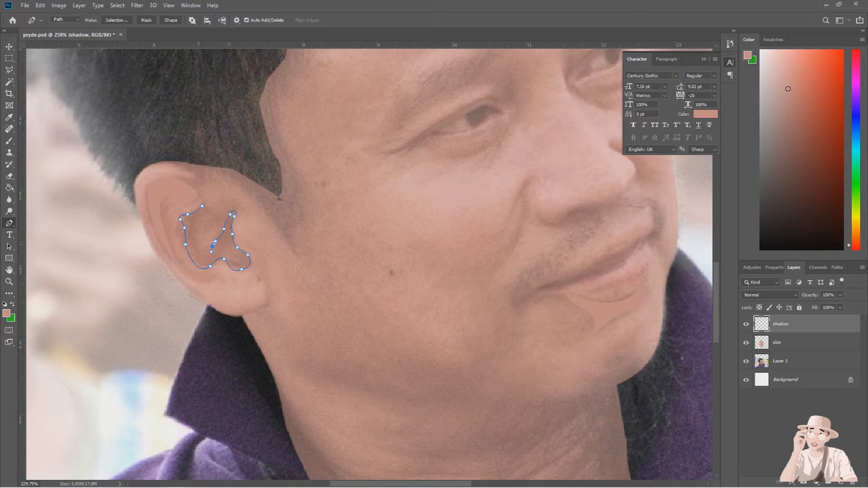
key(ctrl+Return)
key(alt+BackSpace)
key(ctrl+d)
key(g)
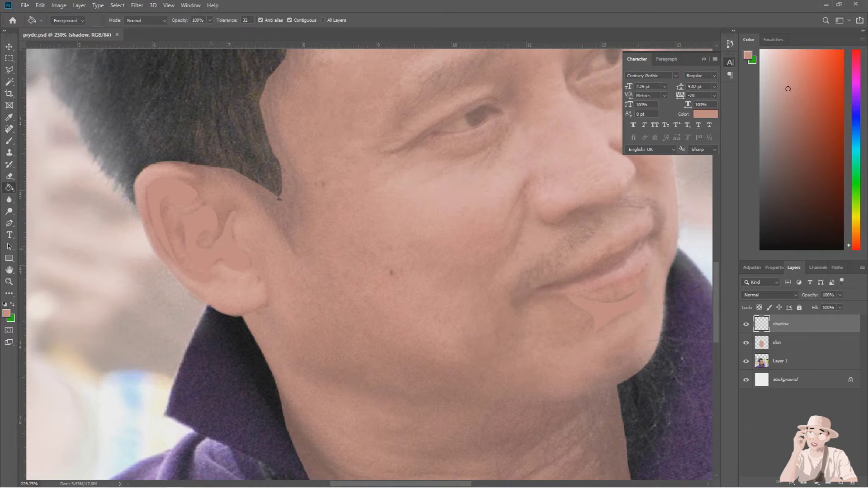
Start a Pen tool outline for the shadow along the lower edge of the earlobe.
key(p)
click(243, 316)
drag(263, 308, 266, 301)
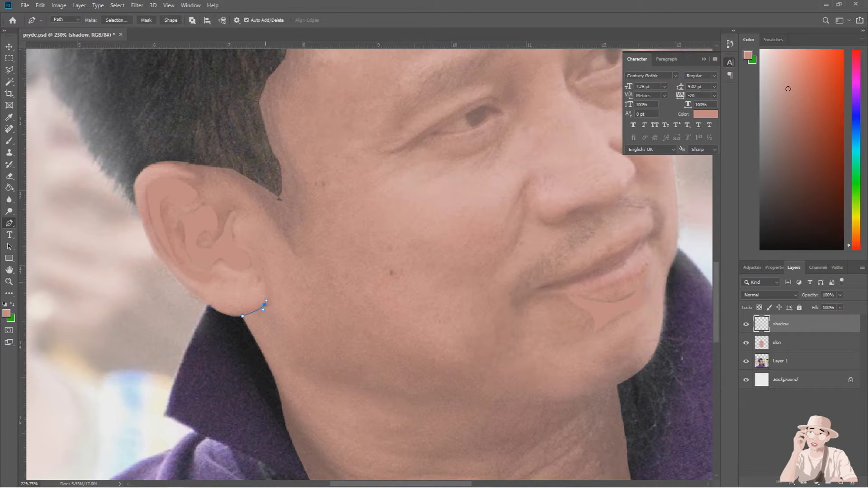
scroll(278, 314, up, 3)
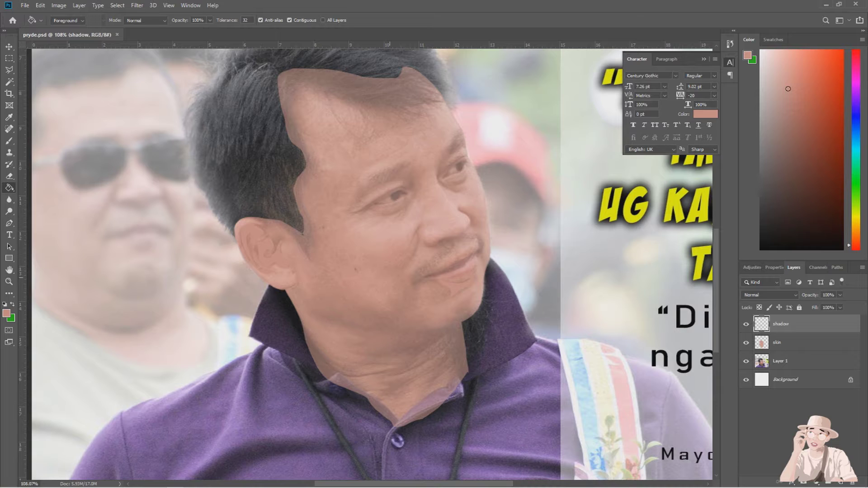
Outline the shadow beneath the jaw, across the upper neck, as a closed path with the Pen tool.
key(p)
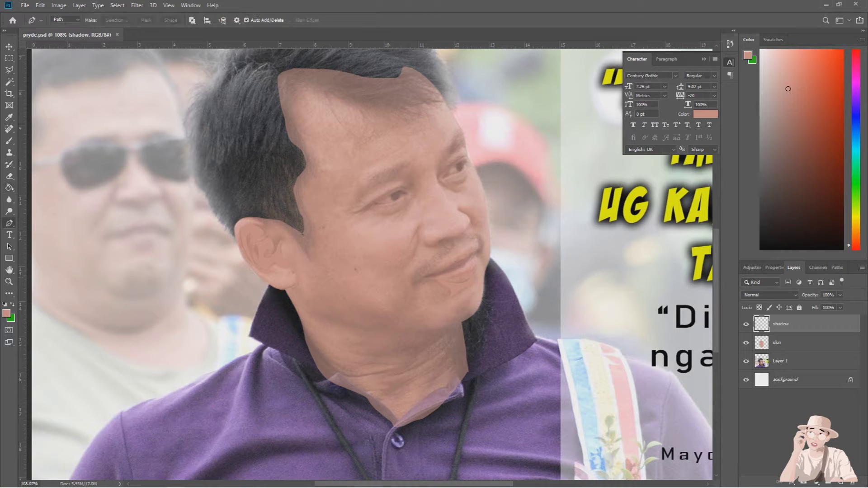
scroll(359, 320, up, 3)
click(287, 304)
click(365, 325)
click(380, 312)
click(407, 312)
click(417, 315)
click(426, 326)
click(439, 330)
drag(487, 332, 498, 329)
click(441, 363)
drag(410, 374, 332, 356)
click(287, 304)
Turn the jaw shadow path into a selection and fill it with the darker skin tone on the shadow layer.
key(ctrl+Return)
key(g)
click(384, 337)
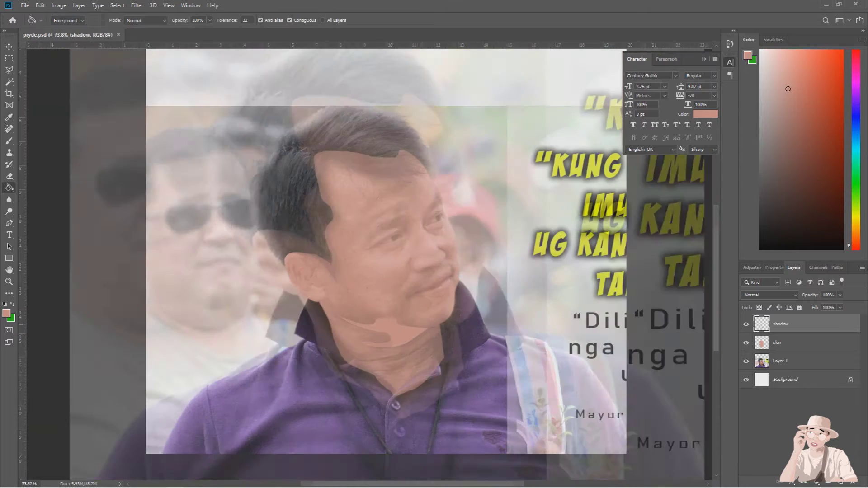
Set the skin layer's opacity to 48%.
click(787, 342)
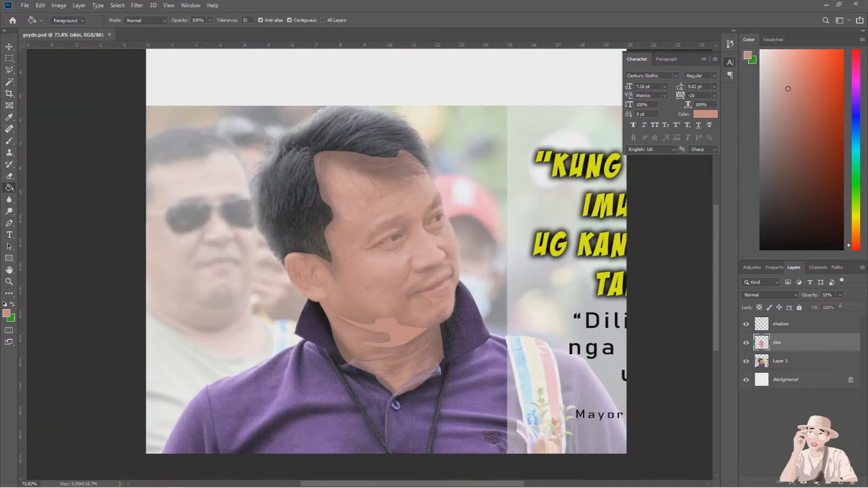
click(840, 295)
drag(861, 306, 839, 306)
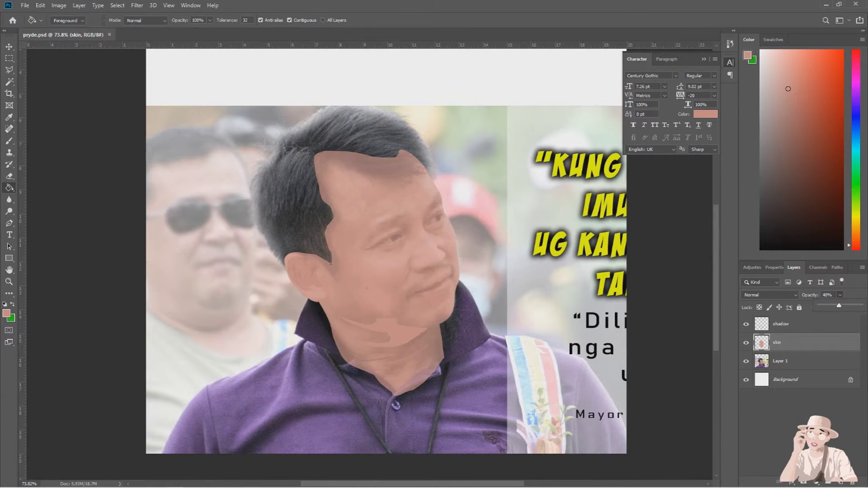
Trace the shadow between the nearer eye and its eyebrow, curving around the inner eye corner.
key(p)
scroll(355, 313, up, 5)
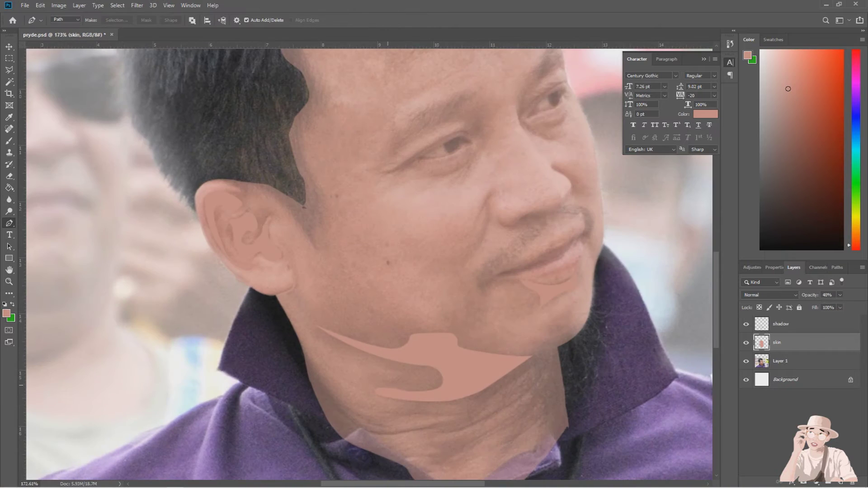
scroll(369, 264, up, 1)
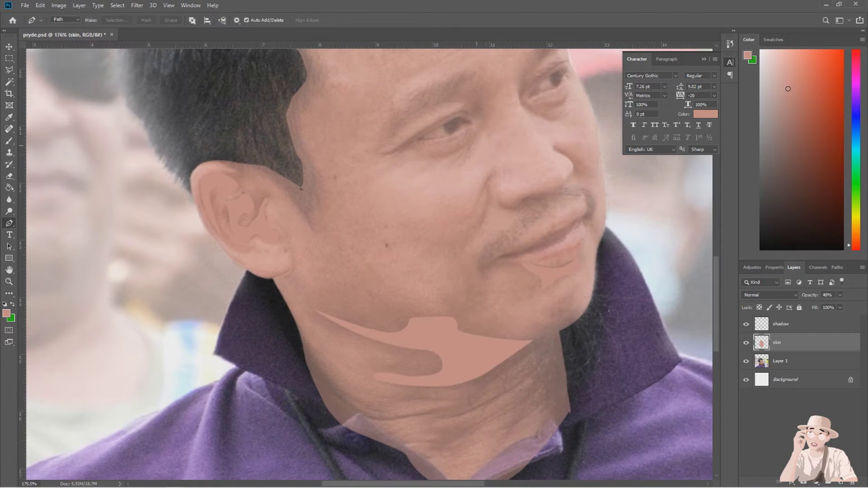
drag(401, 162, 433, 156)
drag(472, 133, 488, 122)
click(398, 124)
key(ctrl+z)
key(ctrl+z)
drag(461, 158, 451, 169)
scroll(488, 154, up, 3)
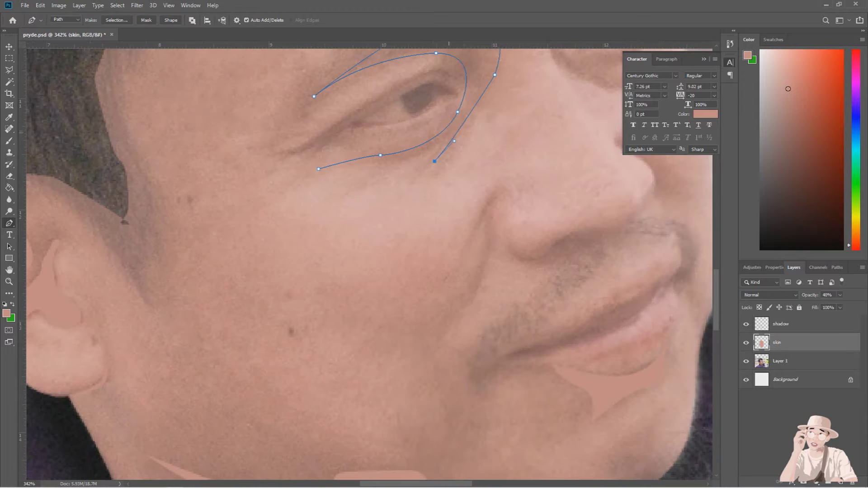
drag(433, 153, 417, 160)
Fill the traced shadow around the nearer eye with the darker skin tone on the shadow layer.
key(ctrl+Return)
key(alt+bracketright)
key(g)
Trace the shadow around the far eye, from below its eyebrow along the nose to the area under the eye.
scroll(369, 265, down, 5)
scroll(369, 264, right, 4)
scroll(289, 194, up, 5)
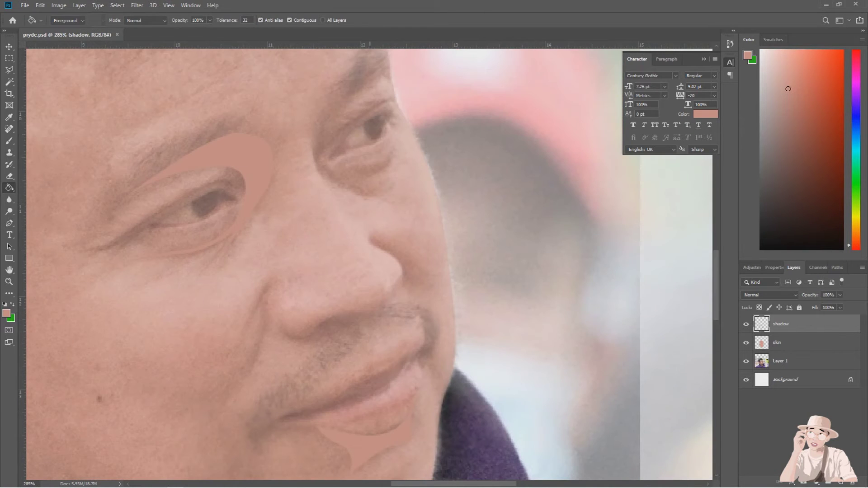
key(p)
click(382, 71)
click(344, 91)
click(311, 141)
click(325, 181)
click(344, 190)
click(363, 196)
click(387, 194)
drag(374, 187, 388, 197)
drag(394, 149, 394, 128)
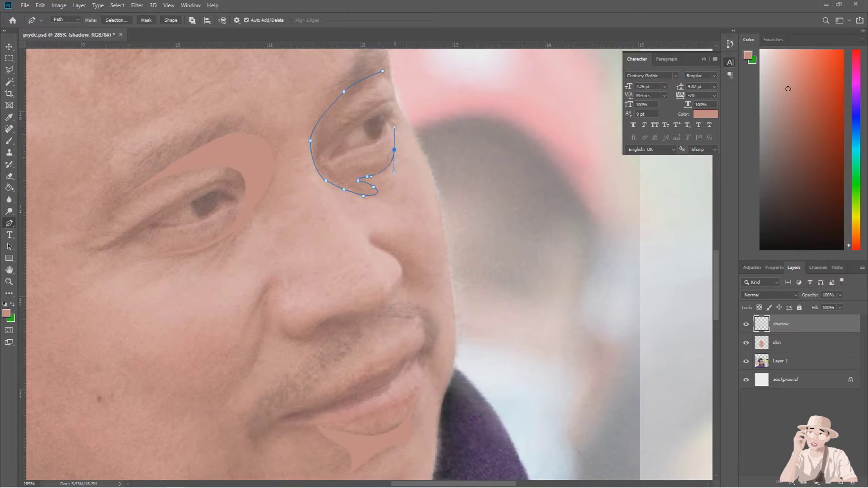
drag(345, 161, 341, 161)
drag(382, 107, 403, 100)
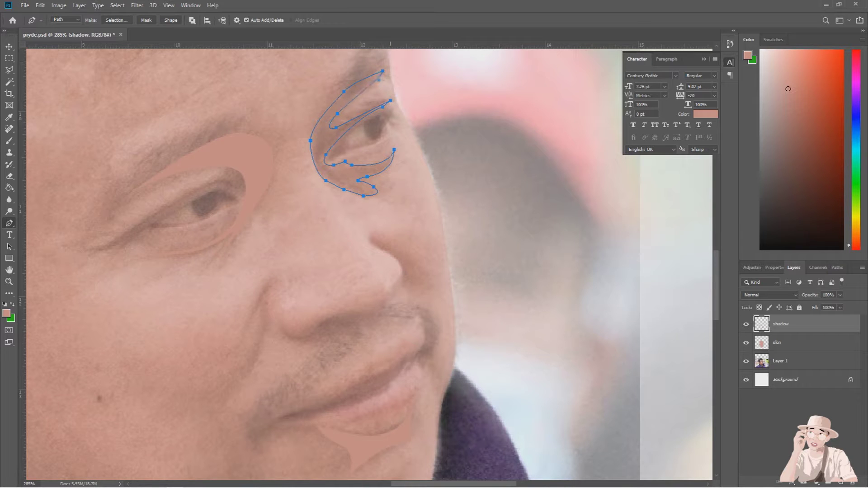
Fill the traced shadow around the far eye with the darker skin tone and deselect it.
key(ctrl+Return)
key(g)
key(ctrl+d)
Trace the forehead shadow below the hairline with the Pen tool, giving it a jagged lower edge.
scroll(312, 181, down, 3)
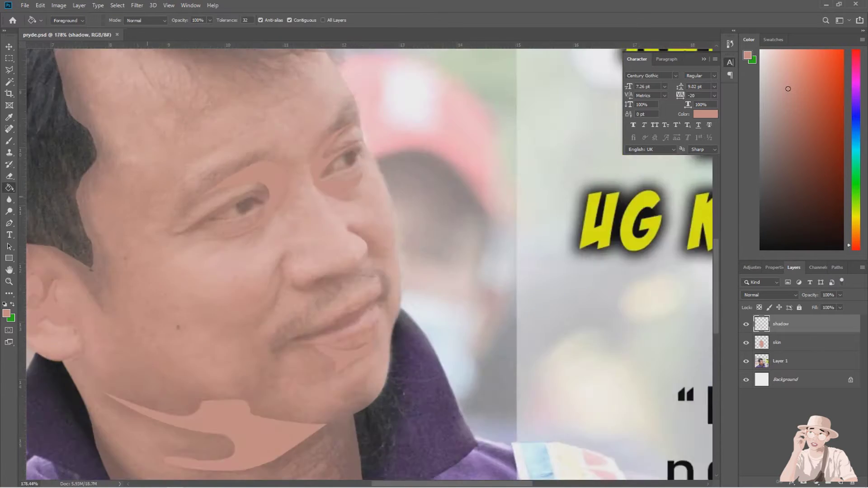
key(p)
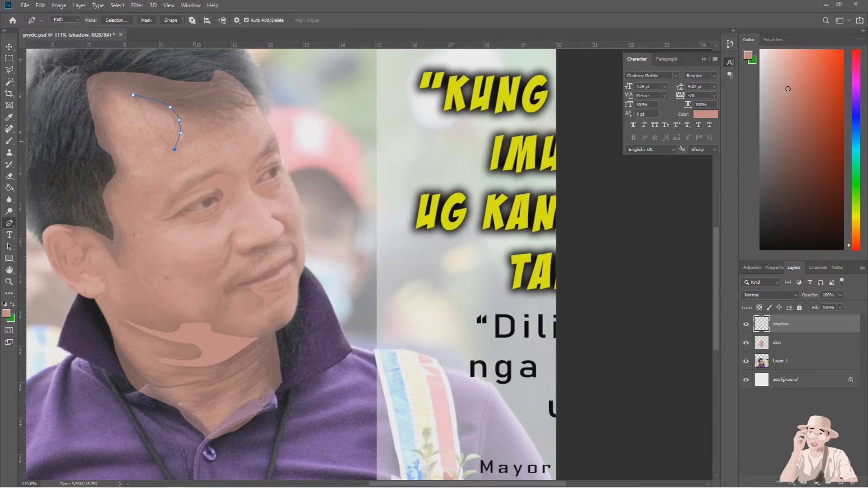
drag(216, 141, 222, 145)
scroll(203, 136, up, 3)
key(ctrl+z)
key(ctrl+z)
click(236, 127)
click(235, 119)
click(245, 123)
click(268, 128)
click(258, 111)
click(276, 107)
click(268, 83)
scroll(239, 86, up, 2)
drag(239, 87, 230, 76)
click(80, 108)
Fill the traced forehead shadow with the darker skin tone on the shadow layer and deselect it.
key(ctrl+Return)
key(g)
click(204, 126)
key(ctrl+d)
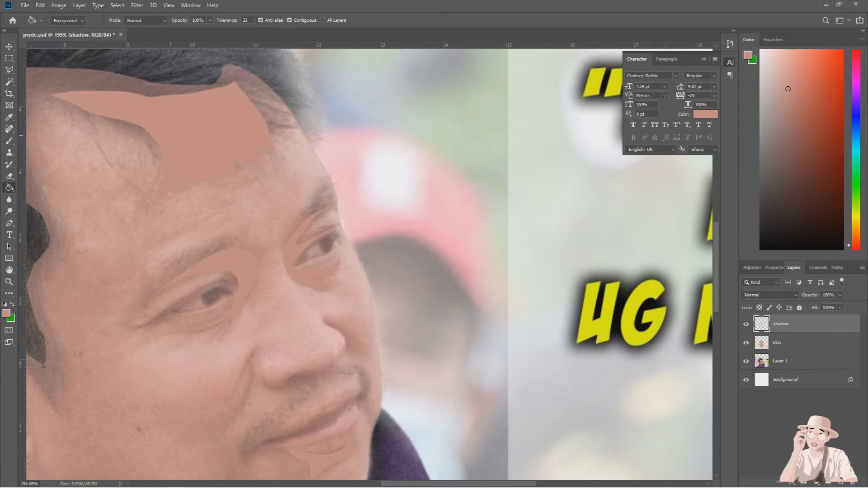
Trace the jagged shadow at the base of the neck, just above the collar opening.
scroll(343, 262, down, 5)
scroll(343, 262, up, 6)
key(p)
scroll(321, 465, up, 2)
drag(301, 389, 346, 401)
click(322, 428)
click(334, 417)
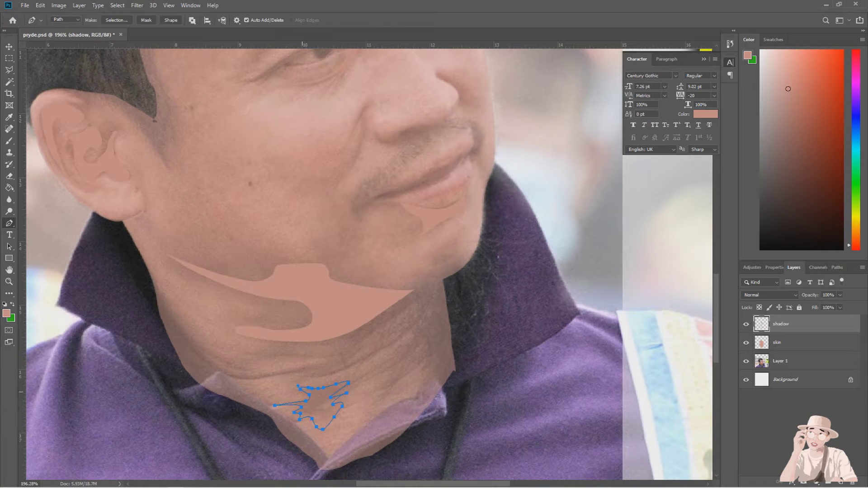
Fill the traced shadow at the base of the neck with the darker skin tone and deselect it.
key(ctrl+Return)
key(g)
key(alt+BackSpace)
key(ctrl+d)
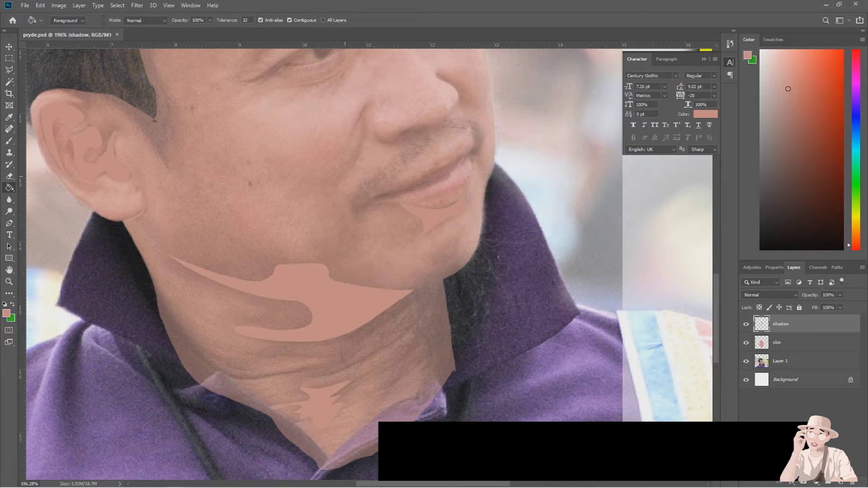
Set the skin layer's opacity to 100% to check the shadow shapes against solid skin.
scroll(371, 262, down, 2)
scroll(371, 262, down, 2)
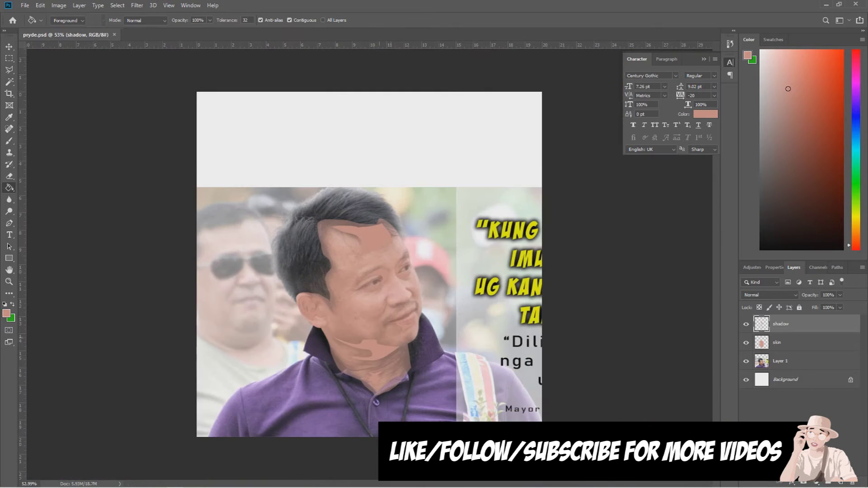
click(777, 342)
click(840, 308)
drag(828, 305, 861, 305)
scroll(361, 262, up, 2)
scroll(90, 91, down, 1)
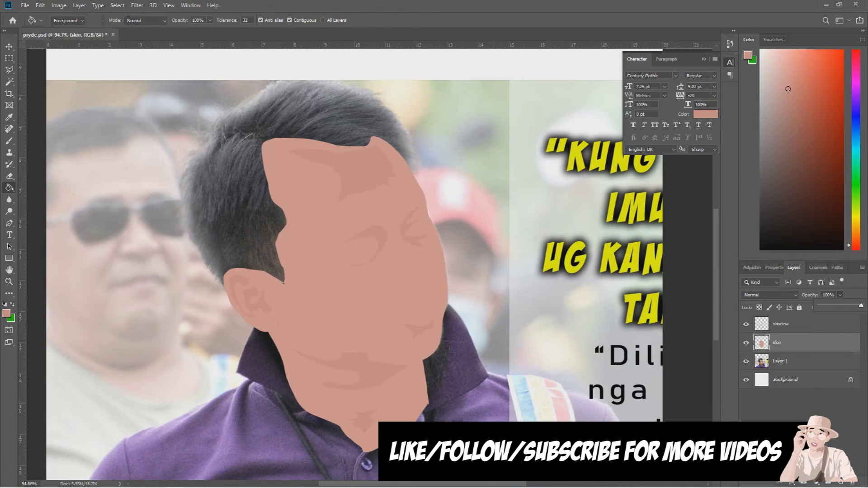
Set the foreground colour to a darker reddish-brown skin tone and the skin layer's opacity to 34%.
click(747, 55)
click(728, 106)
click(839, 295)
drag(844, 306, 812, 306)
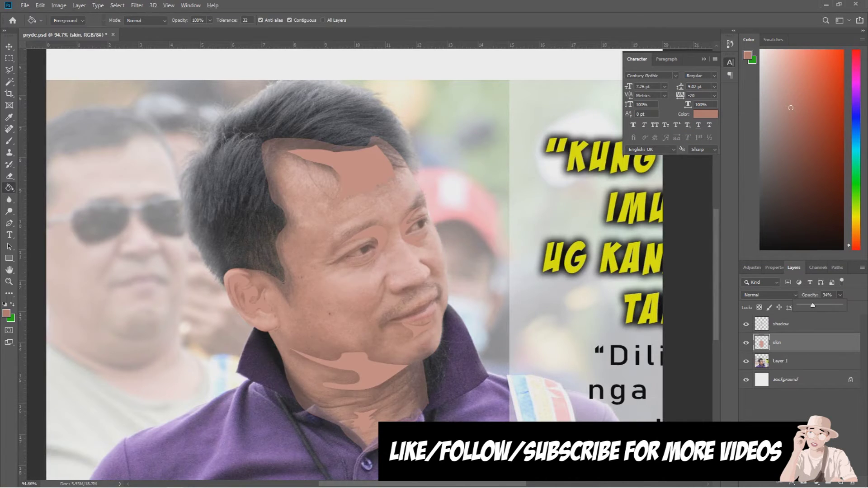
Trace the thin eyelid crease above the near eye, from the outer corner to the inner corner, as a closed path.
scroll(410, 217, up, 3)
key(p)
scroll(352, 235, up, 2)
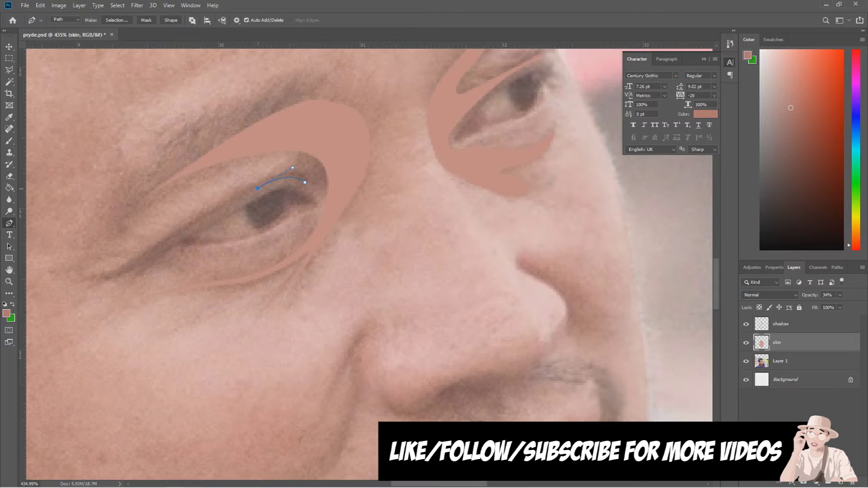
drag(103, 277, 125, 279)
drag(218, 202, 251, 181)
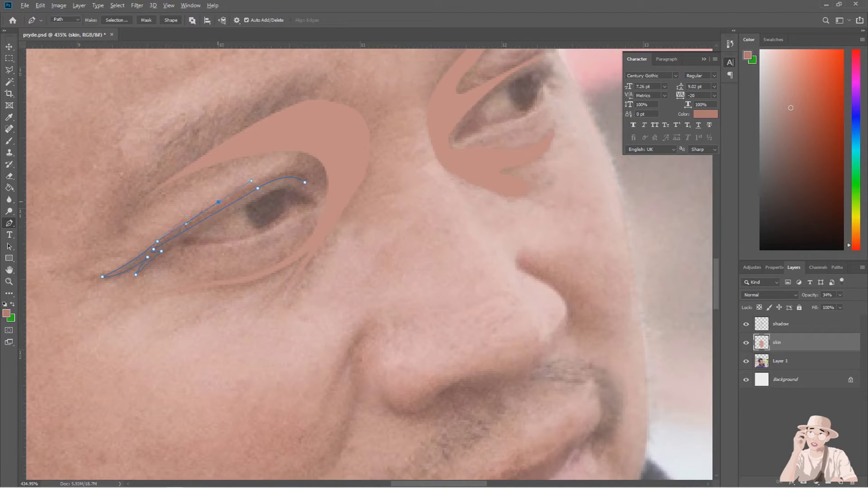
Convert the eyelid path to a selection and fill it on a new topmost layer named "shadow dark".
key(ctrl+Return)
key(ctrl+shift+alt+n)
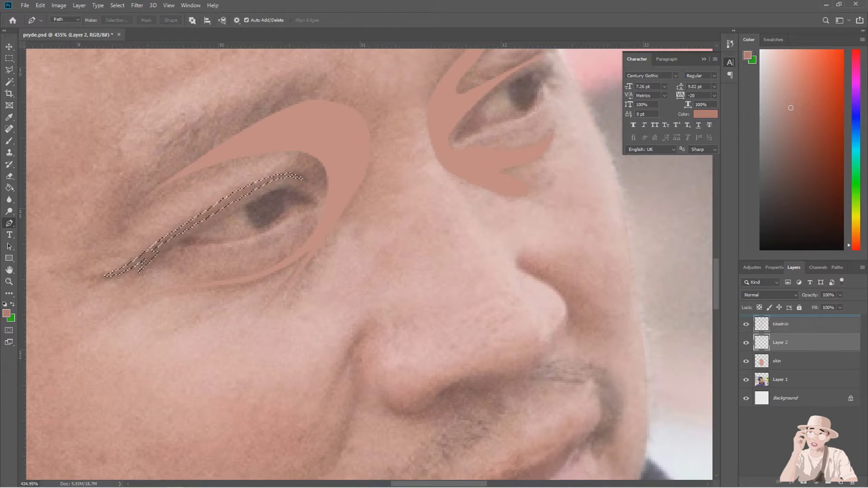
double_click(781, 324)
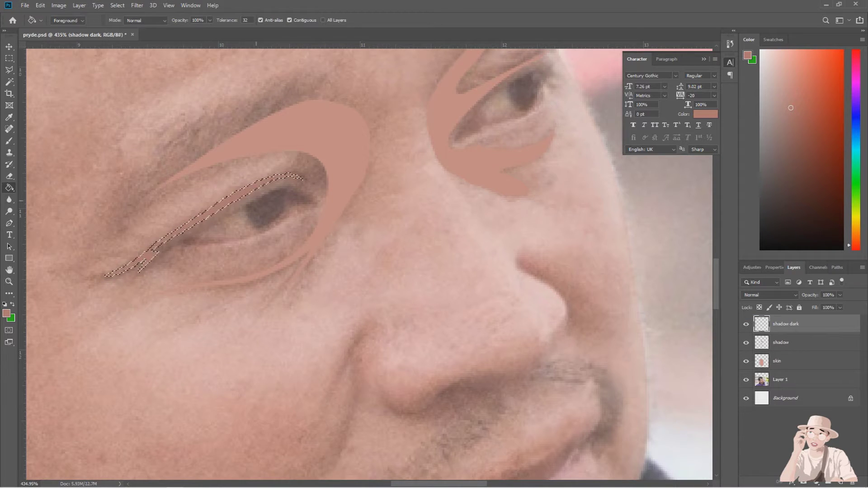
Show the shadow layer again and trace and fill the dark crease above the far eye.
scroll(373, 232, up, 2)
key(p)
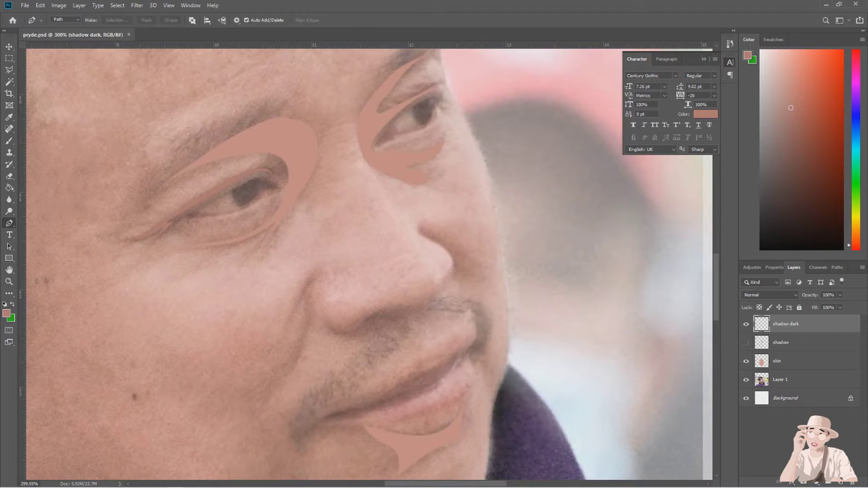
click(746, 342)
click(376, 126)
scroll(439, 132, up, 2)
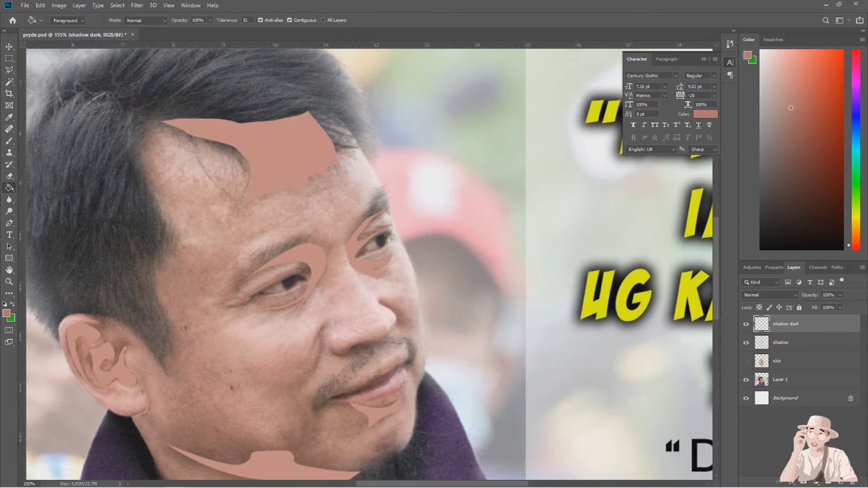
scroll(420, 360, up, 3)
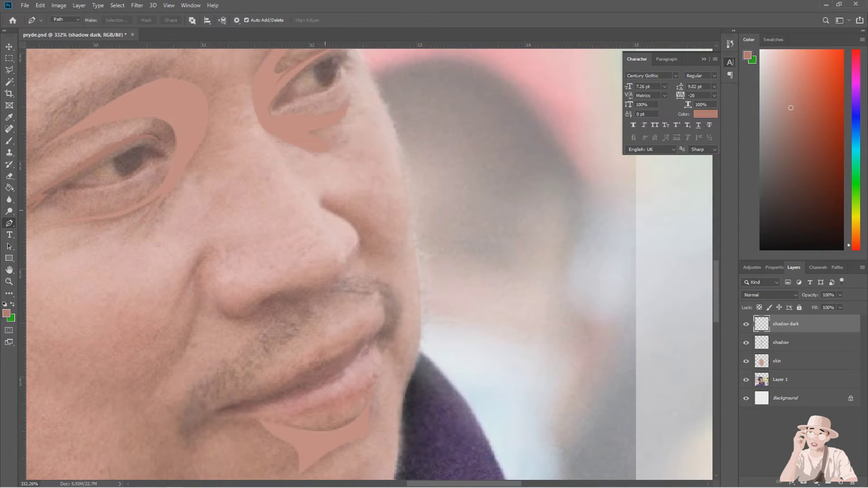
click(352, 225)
drag(354, 263, 341, 278)
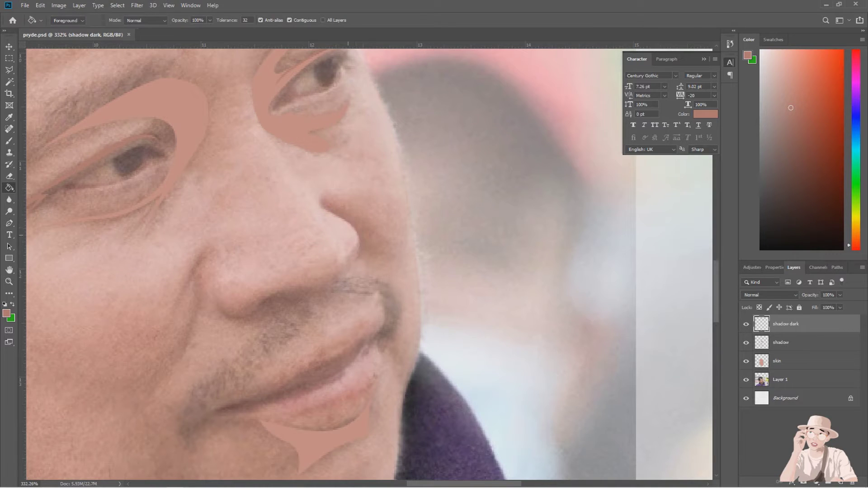
Trace the small nostril shadow under the nose and fill it on the shadow dark layer.
key(p)
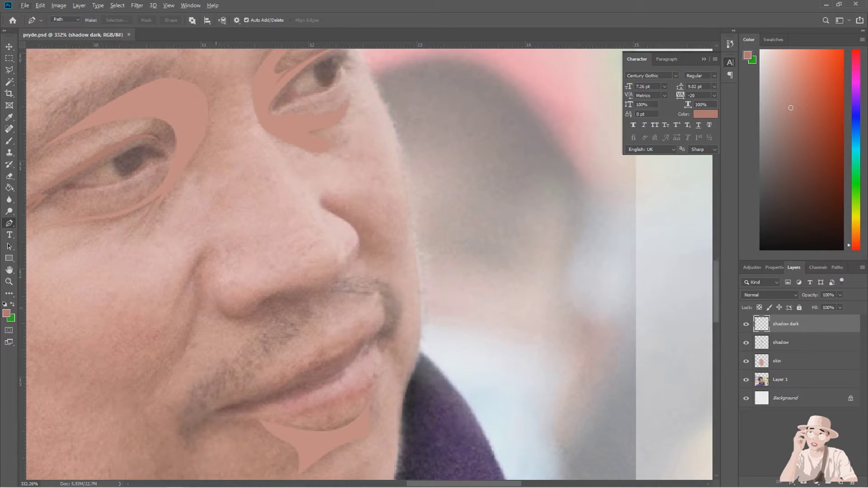
click(211, 301)
key(ctrl+z)
click(261, 304)
drag(284, 292, 294, 291)
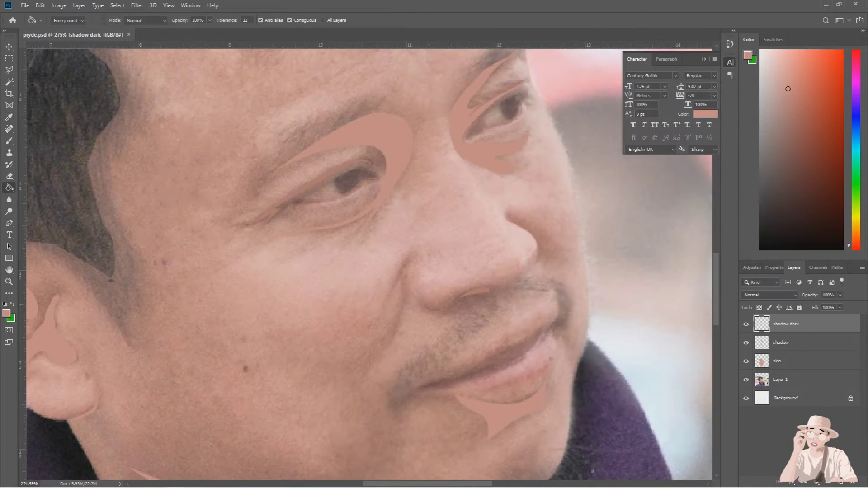
Trace the smile-line crease beside the near nostril and fill it with the shadow tone on the shadow layer.
click(414, 257)
drag(387, 294, 378, 329)
drag(409, 295, 390, 345)
click(414, 257)
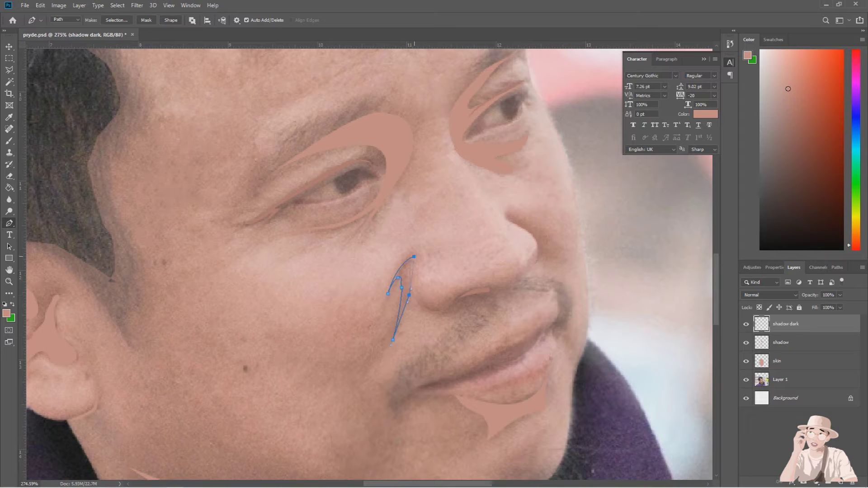
key(ctrl+Return)
key(g)
key(alt+bracketleft)
key(ctrl+d)
Trace the curved shadow on the far cheek next to the nose and fill it on the shadow layer.
key(p)
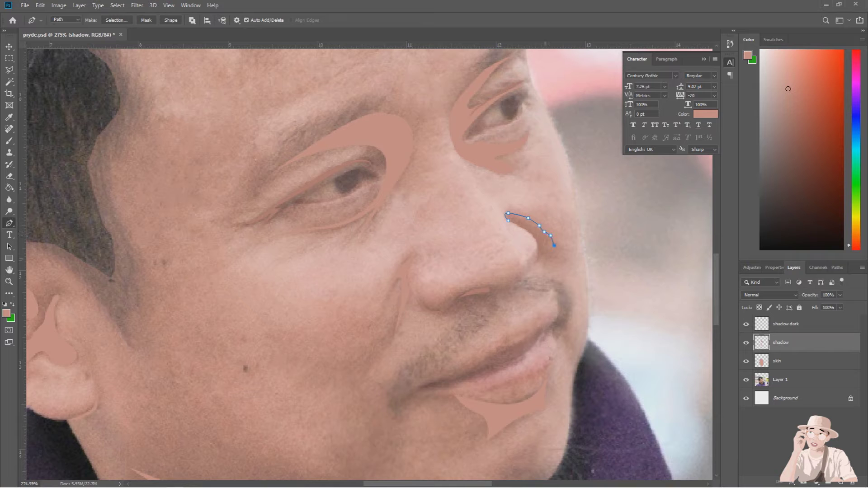
drag(559, 254, 538, 261)
scroll(538, 261, up, 3)
scroll(493, 163, down, 2)
click(496, 164)
key(ctrl+Return)
key(g)
click(561, 217)
Set the foreground colour back to the darker reddish-brown skin tone.
scroll(260, 260, down, 3)
scroll(241, 260, down, 2)
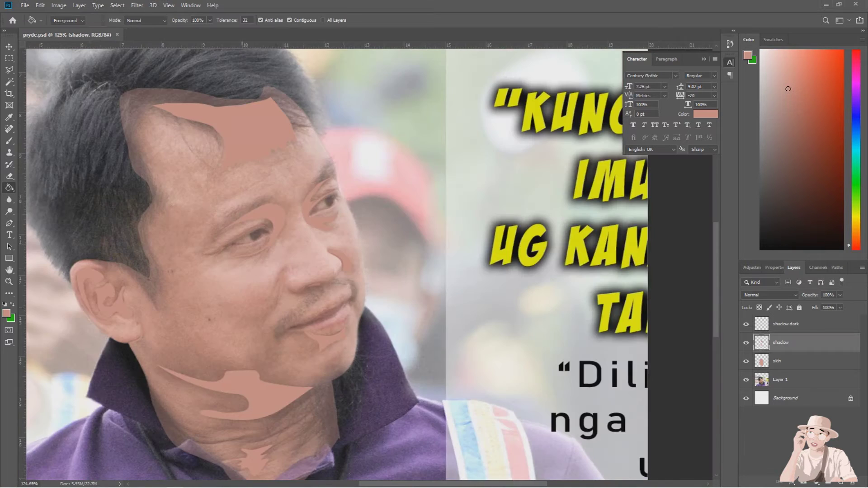
scroll(241, 261, up, 3)
click(6, 313)
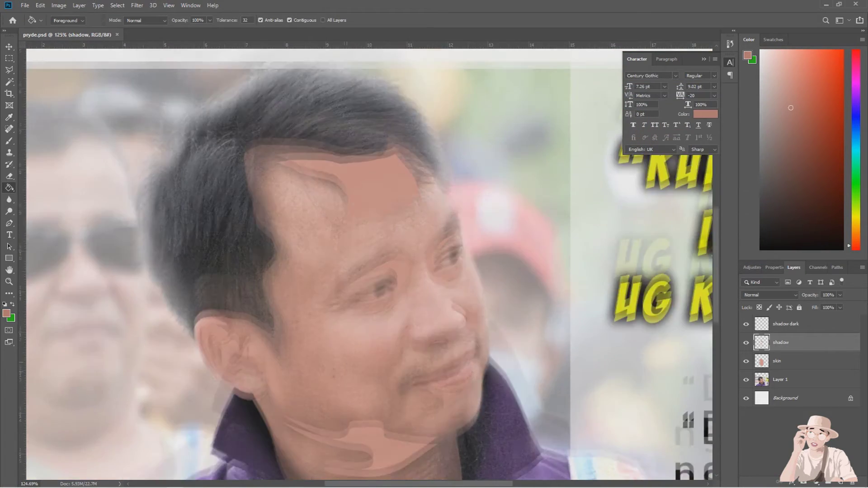
Trace the jagged shadow running from under the chin down the right side of the neck to the collar.
scroll(448, 354, up, 3)
key(p)
click(448, 354)
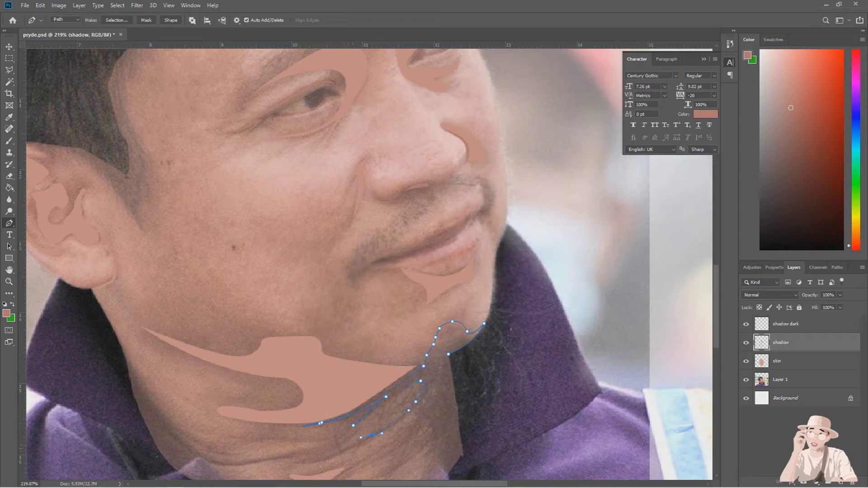
scroll(425, 406, down, 3)
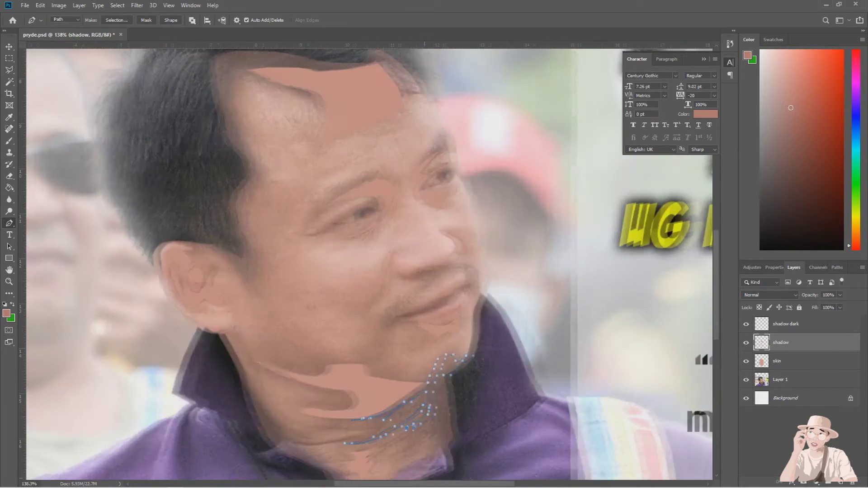
scroll(425, 407, up, 5)
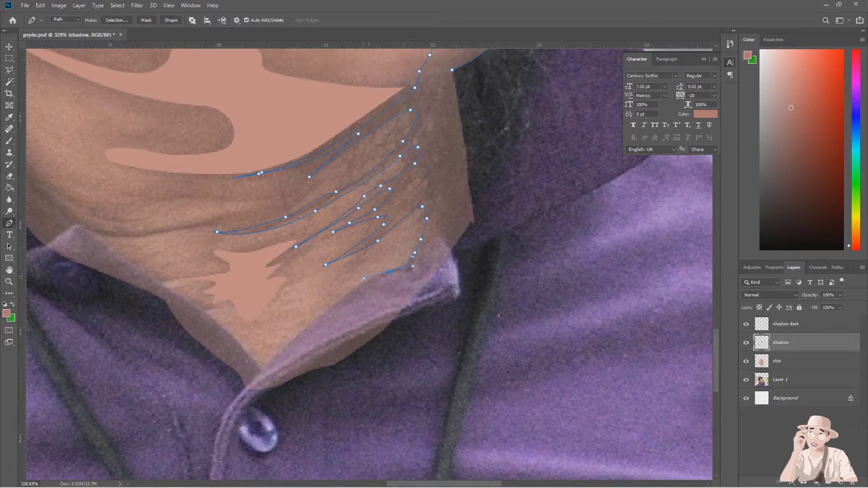
scroll(369, 264, up, 1)
Fill the traced neck shadow with the reddish-brown tone on the shadow dark layer and deselect it.
key(ctrl+Return)
key(g)
key(alt+])
key(alt+BackSpace)
key(ctrl+d)
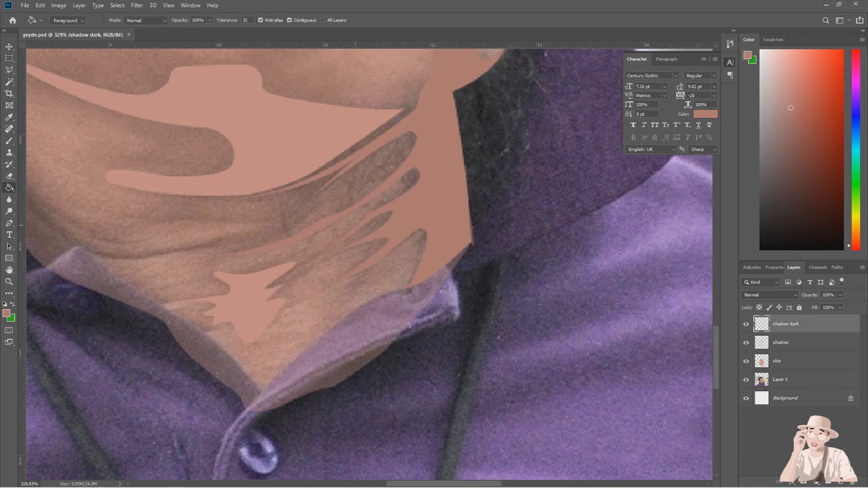
Trace the long thin skin fold across the neck, fill it with the reddish-brown tone and deselect it.
key(p)
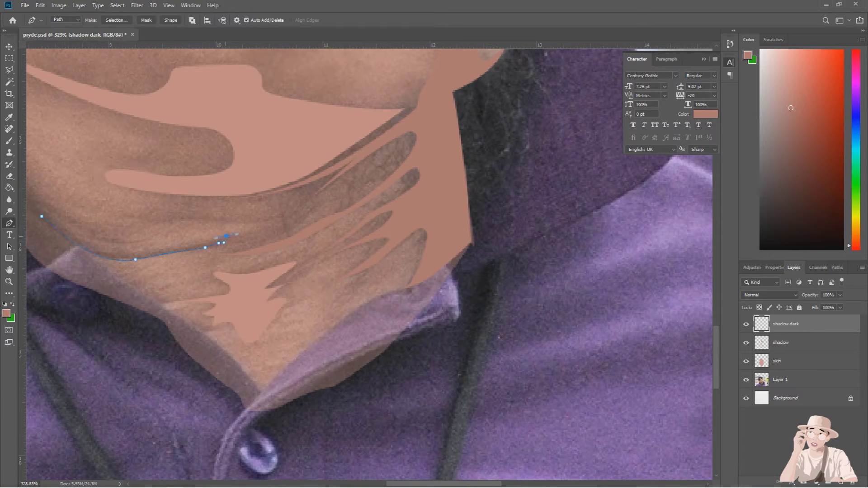
scroll(369, 265, left, 5)
key(ctrl+d)
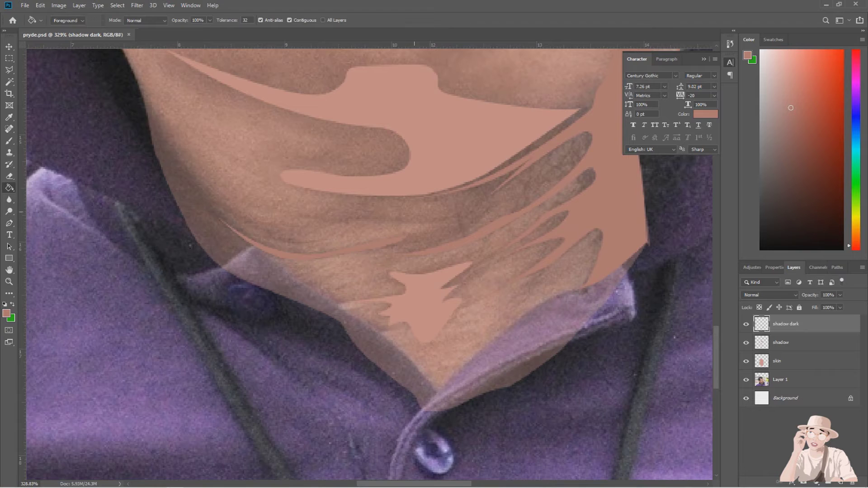
Trace the narrow shadow along the left edge of the neck and fill it with the reddish-brown tone.
scroll(164, 190, down, 2)
key(p)
click(138, 89)
drag(169, 141, 172, 150)
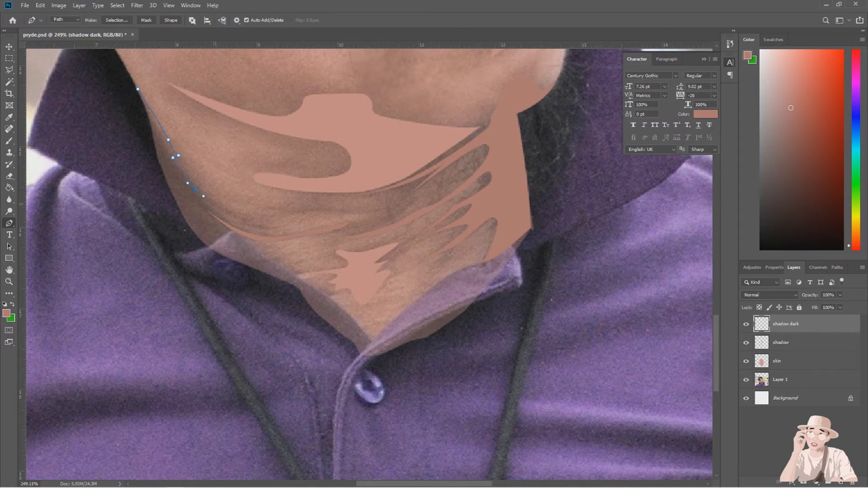
key(BackSpace)
key(BackSpace)
key(g)
Set the skin layer's opacity to 100% and toggle its visibility to compare the shapes with the photo.
scroll(369, 265, down, 5)
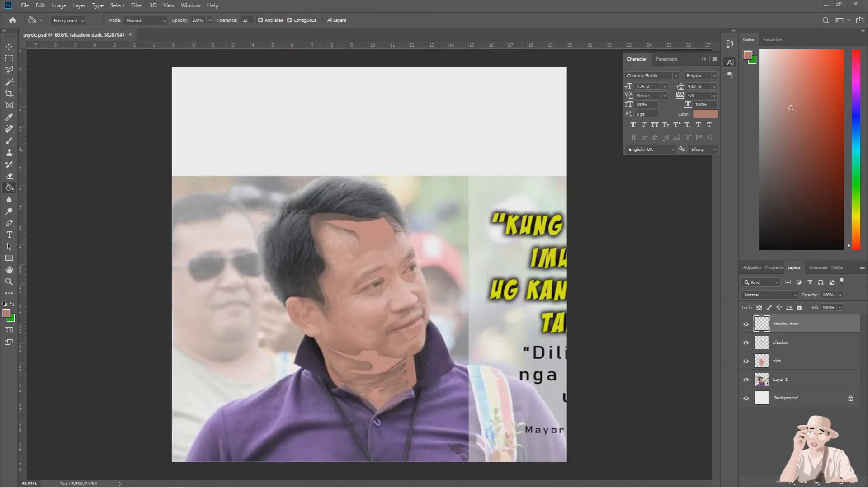
scroll(361, 262, up, 2)
click(787, 361)
drag(840, 307, 862, 306)
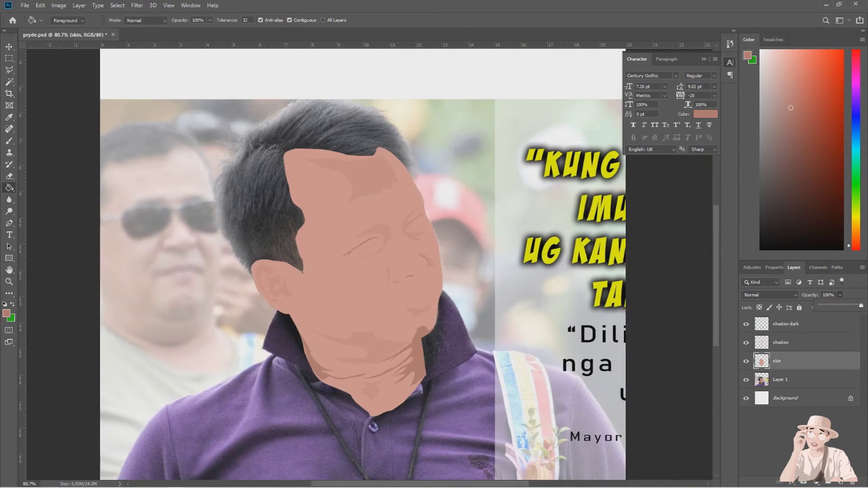
scroll(360, 328, up, 2)
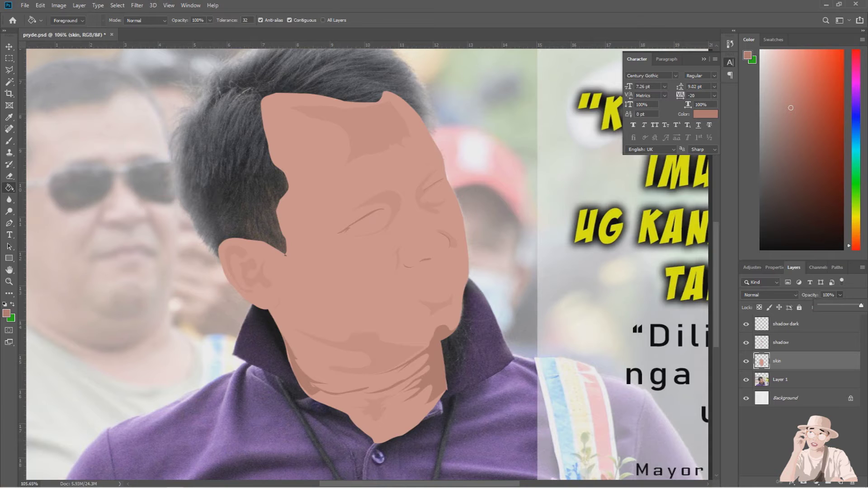
click(746, 361)
click(746, 361)
click(746, 361)
click(746, 361)
Set the foreground colour to the light skin tone e0aba3.
click(748, 55)
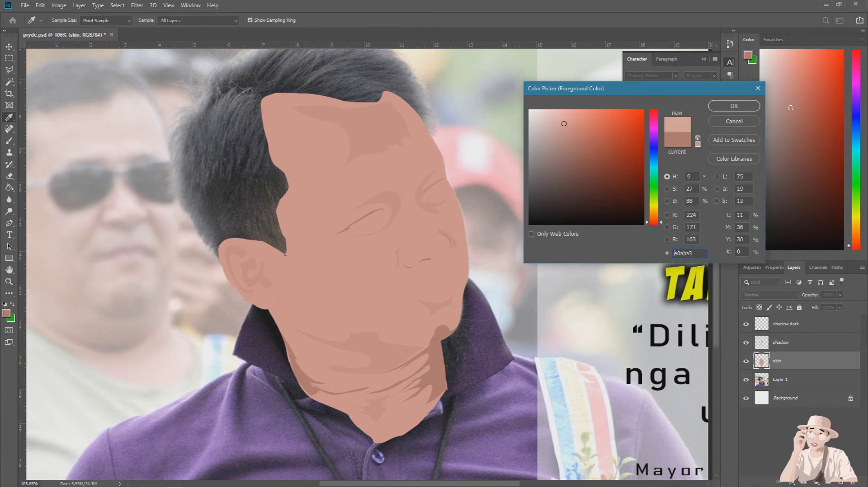
click(734, 106)
key(g)
Lower the skin layer's opacity so the photo shows through for tracing.
click(746, 361)
click(746, 360)
click(840, 295)
drag(842, 305, 816, 305)
key(ctrl+z)
Add a new layer named "light" directly above the skin layer.
key(ctrl+shift+alt+n)
double_click(781, 361)
text(light)
key(Return)
Trace the rounded highlight on the left side of the forehead and fill it with the light skin tone.
key(p)
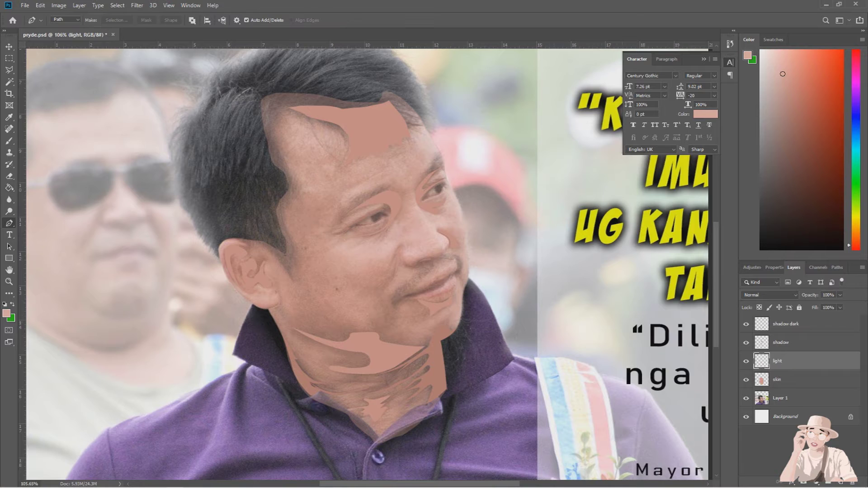
scroll(396, 272, up, 3)
scroll(395, 273, up, 2)
mouse_move(200, 84)
mouse_down()
mouse_move(300, 129)
mouse_move(283, 177)
mouse_move(253, 215)
mouse_move(193, 154)
mouse_up()
click(200, 84)
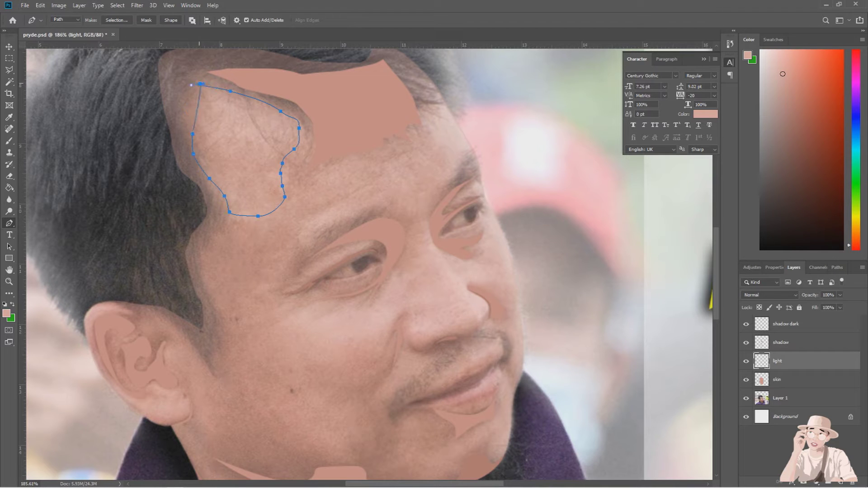
key(ctrl+Return)
key(g)
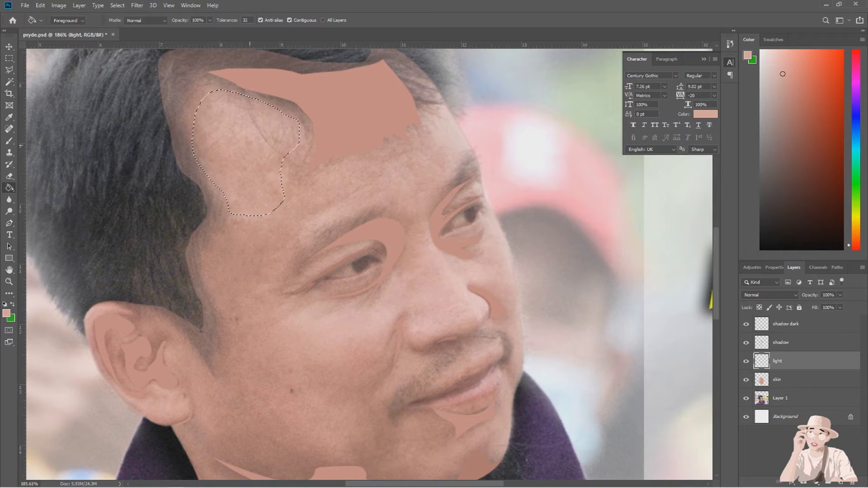
key(alt+BackSpace)
key(ctrl+d)
Trace the highlight spanning the forehead above both eyebrows and up to the hairline as a closed path.
key(p)
click(424, 73)
click(470, 146)
click(465, 157)
click(455, 169)
click(443, 182)
click(428, 199)
click(425, 208)
click(387, 202)
click(332, 220)
click(310, 241)
click(289, 255)
click(293, 233)
click(308, 212)
click(353, 192)
drag(331, 197, 361, 188)
click(308, 176)
click(335, 161)
click(360, 154)
click(396, 158)
click(413, 144)
click(419, 124)
click(409, 79)
click(424, 73)
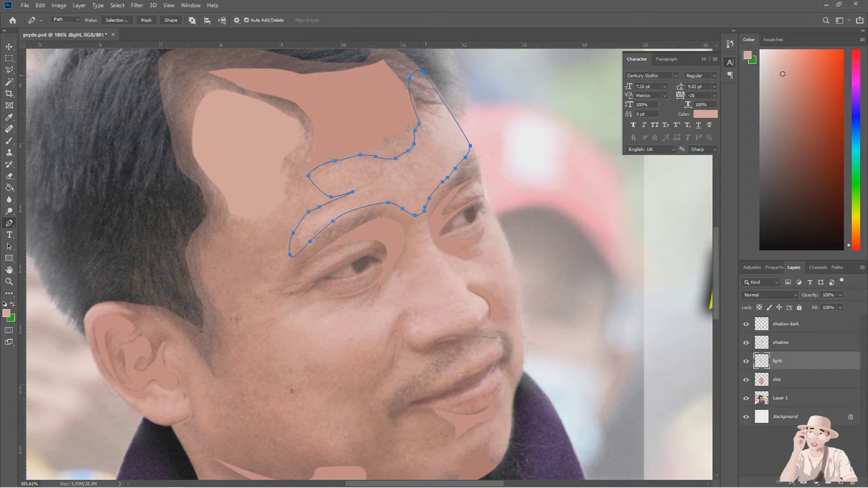
Fill the highlight above the eyebrows with the light skin tone and deselect it.
key(ctrl+Return)
key(alt+BackSpace)
key(ctrl+d)
Start a highlight path down the nose bridge and around the shadow beneath the far eye to its inner corner.
scroll(464, 271, up, 3)
drag(442, 268, 469, 256)
scroll(453, 294, up, 3)
drag(511, 219, 517, 210)
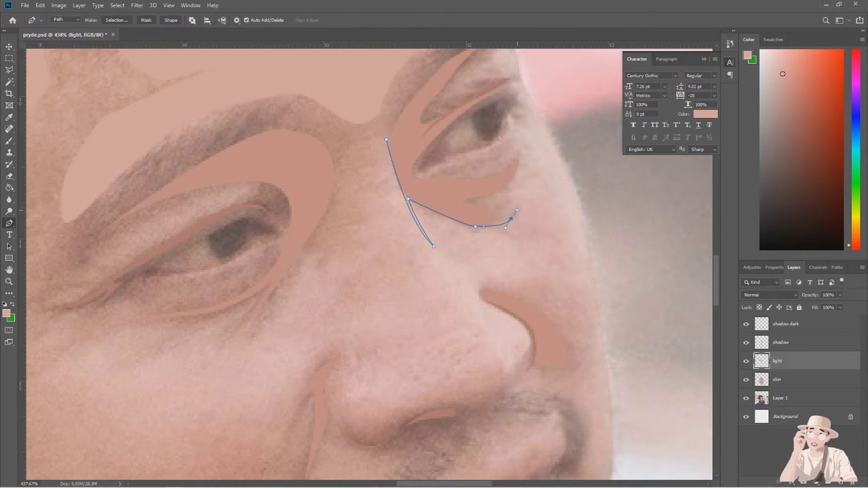
click(533, 174)
click(516, 182)
click(522, 157)
click(515, 150)
drag(495, 151, 472, 161)
drag(426, 175, 414, 184)
Continue the highlight path along the far eye's lower lid, around its outer corner and back along the upper eyelid.
click(474, 152)
click(503, 139)
click(511, 118)
click(517, 116)
scroll(510, 128, down, 3)
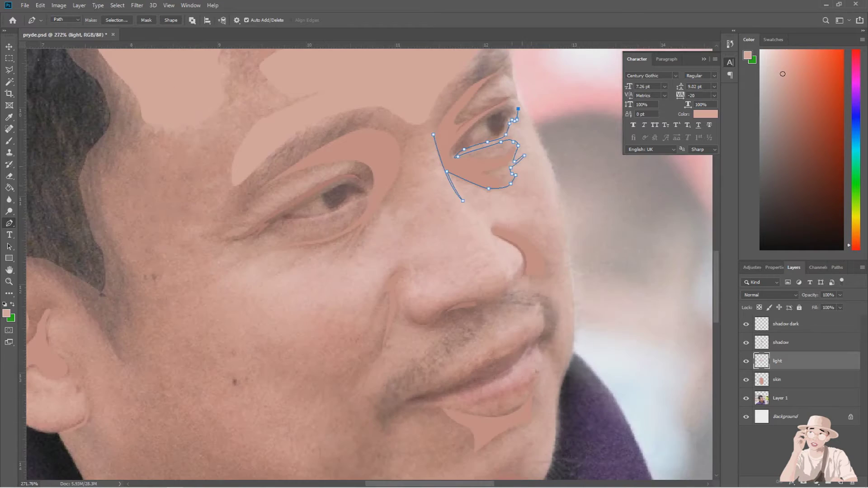
scroll(510, 99, up, 3)
click(500, 97)
click(476, 109)
click(469, 108)
drag(480, 95, 485, 94)
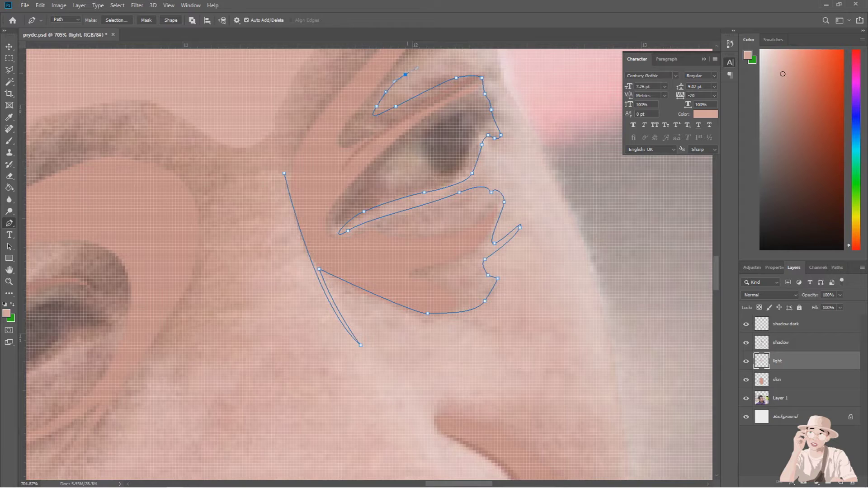
Extend the highlight path over the far upper eyelid and down the outer edge of the far cheek.
scroll(480, 96, down, 2)
click(480, 54)
click(489, 82)
drag(518, 138, 521, 141)
drag(552, 237, 558, 280)
click(560, 295)
click(548, 302)
click(535, 290)
Continue the path back across the top of the shadow beside the far nostril and around the nose tip.
click(514, 273)
click(499, 271)
click(480, 271)
click(457, 270)
drag(449, 276, 446, 273)
click(482, 299)
click(496, 320)
click(484, 338)
click(467, 353)
Trace the path along the underside of the nose and around the near nostril wing.
click(433, 359)
click(417, 360)
click(404, 365)
drag(383, 377, 377, 381)
click(351, 403)
click(334, 393)
click(336, 355)
drag(351, 336, 331, 319)
key(ctrl+z)
key(ctrl+z)
key(ctrl+z)
key(ctrl+z)
key(ctrl+z)
key(ctrl+z)
Trace the path over the near nostril crease and along the smile fold out onto the near cheek.
click(355, 336)
click(345, 328)
click(321, 327)
click(298, 337)
scroll(293, 289, down, 4)
click(281, 338)
click(265, 348)
click(244, 345)
click(232, 361)
click(207, 368)
click(199, 381)
Loop the highlight path around the lower part of the near cheek toward the jaw.
click(222, 391)
click(247, 399)
click(255, 413)
drag(256, 430, 254, 436)
click(220, 455)
click(192, 437)
click(177, 425)
click(156, 419)
click(148, 411)
click(138, 403)
drag(136, 394, 134, 386)
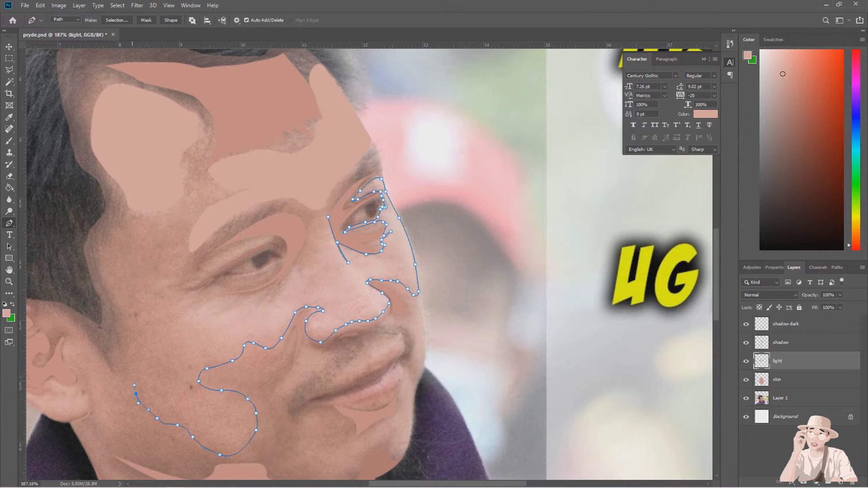
Bring the path up the outer cheek, past the near eye's outer corner and over its upper eyelid.
click(161, 337)
drag(175, 322, 178, 315)
click(169, 288)
click(192, 276)
click(202, 273)
drag(267, 236, 292, 240)
Trace the path beneath the near eye, following the creases under it toward the nose bridge.
click(204, 287)
click(198, 296)
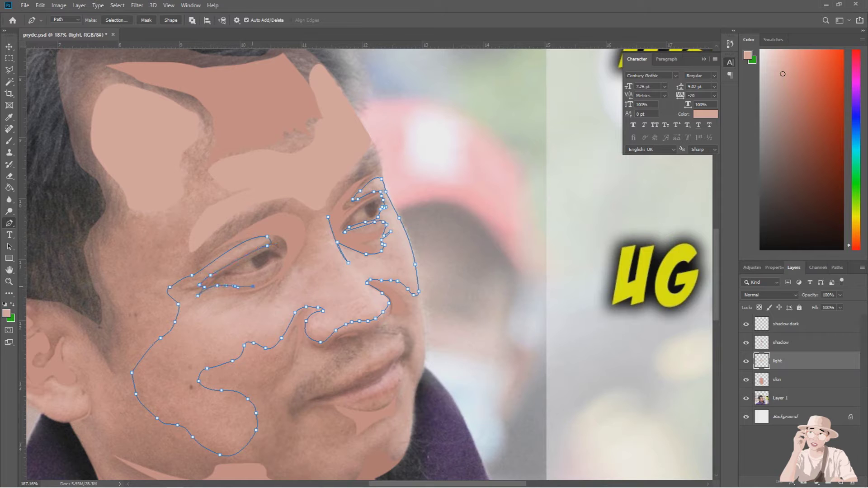
click(221, 308)
click(247, 297)
drag(270, 286, 307, 274)
click(273, 305)
click(275, 296)
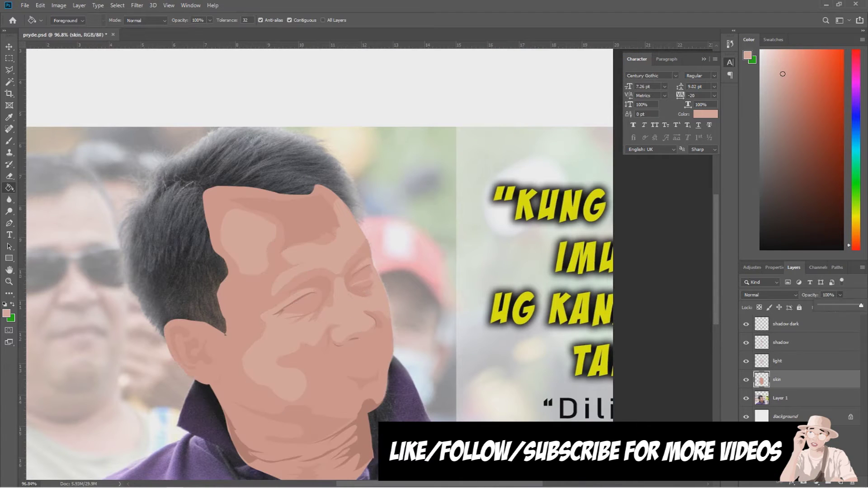
Lower the skin layer's opacity to 28% and trace the highlight along the ear's upper outer rim.
drag(834, 306, 831, 306)
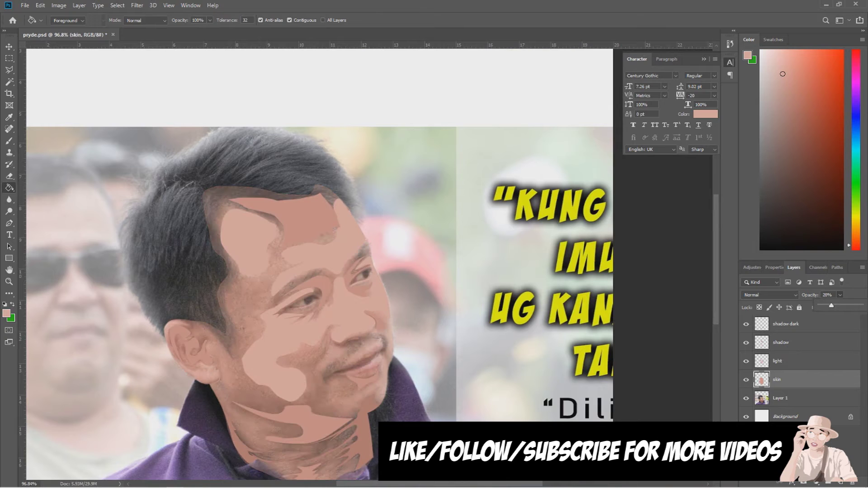
scroll(184, 367, up, 3)
key(p)
click(126, 300)
click(118, 272)
drag(112, 236, 125, 228)
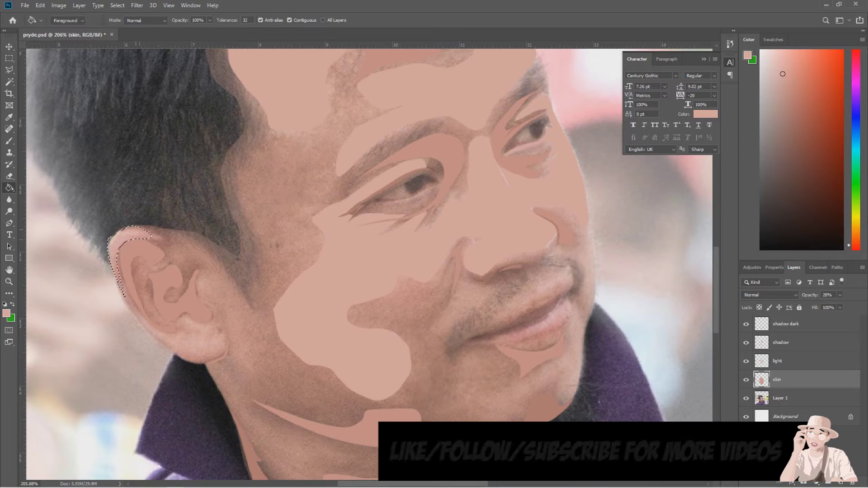
Trace the highlight on the earlobe as a closed path.
key(p)
click(177, 321)
click(191, 318)
click(208, 324)
click(207, 336)
click(217, 333)
drag(218, 357, 205, 364)
click(140, 319)
click(181, 335)
click(177, 321)
Fill the earlobe highlight with the light skin tone and deselect it.
key(ctrl+Return)
key(alt+BackSpace)
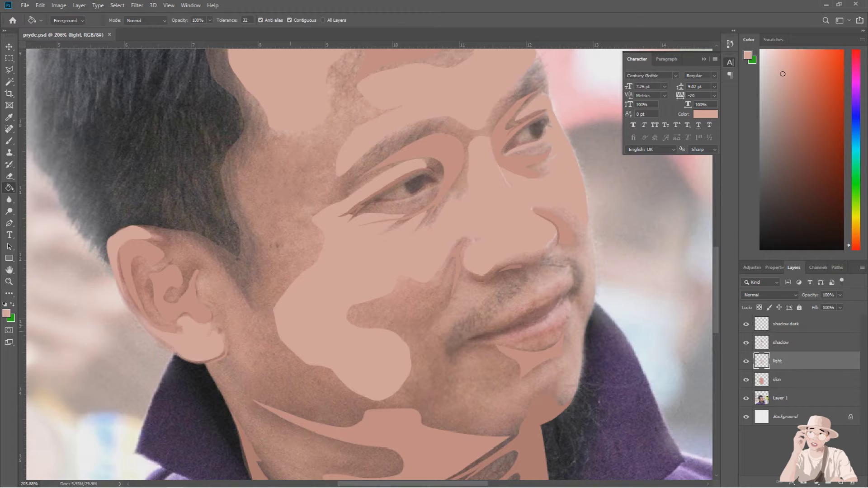
key(ctrl+d)
Trace a closed highlight along the far edge of the face, from beside the nose down past the mouth.
scroll(584, 349, up, 2)
click(588, 178)
scroll(599, 292, up, 2)
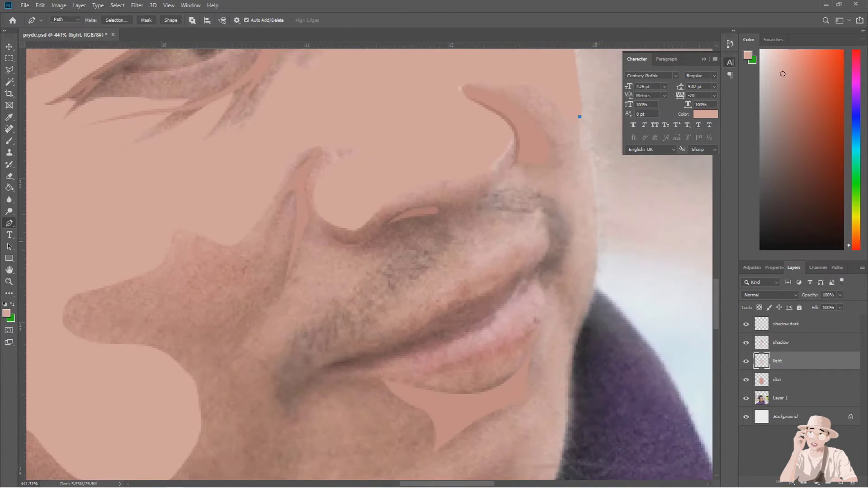
click(594, 181)
click(598, 240)
click(578, 328)
click(573, 316)
click(572, 281)
click(574, 236)
click(561, 196)
click(546, 183)
click(563, 136)
click(582, 109)
Fill the highlight on the far edge of the face with the light skin tone, deselect it and save.
key(ctrl+Return)
key(g)
click(584, 203)
key(ctrl+d)
key(ctrl+s)
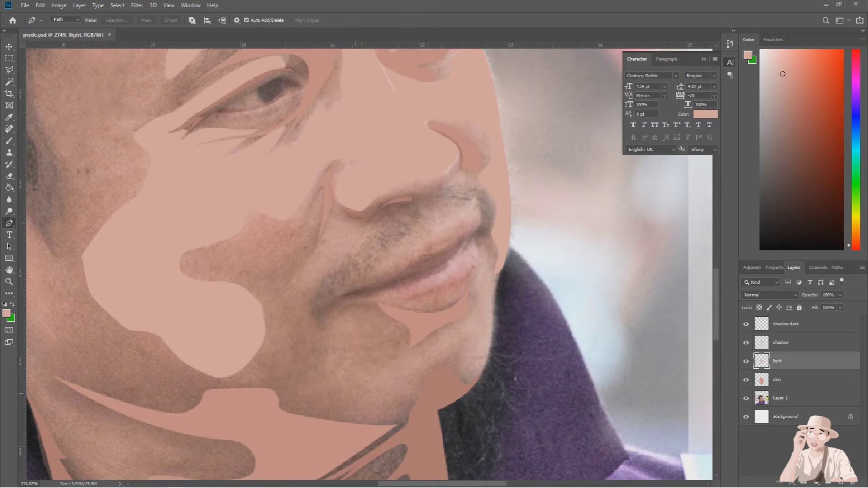
Start the chin highlight path below the lower lip shadow and run it up beside the far corner of the mouth.
click(375, 363)
click(409, 357)
click(440, 334)
click(457, 322)
click(477, 306)
click(473, 289)
click(477, 271)
click(483, 253)
Bring the chin highlight path back down along the jaw and close it at its starting point.
click(468, 348)
click(465, 338)
click(439, 353)
click(422, 367)
click(408, 380)
click(403, 391)
click(356, 375)
click(375, 363)
Fill the chin highlight with the light skin tone, deselect it and save the file.
key(ctrl+Return)
key(g)
click(421, 357)
key(ctrl+d)
key(ctrl+s)
scroll(396, 406, down, 4)
scroll(396, 406, down, 2)
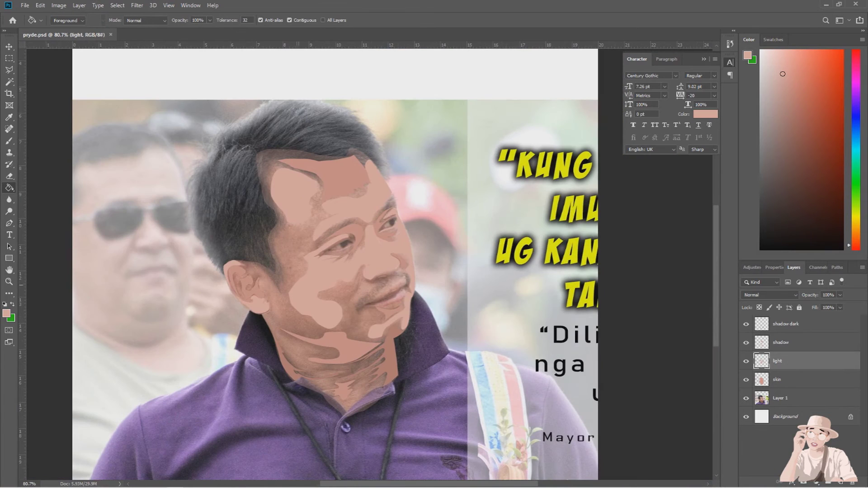
Restore the skin layer to 100% opacity, hide the photo on Layer 1 and save.
key(alt+bracketleft)
click(746, 398)
key(ctrl+s)
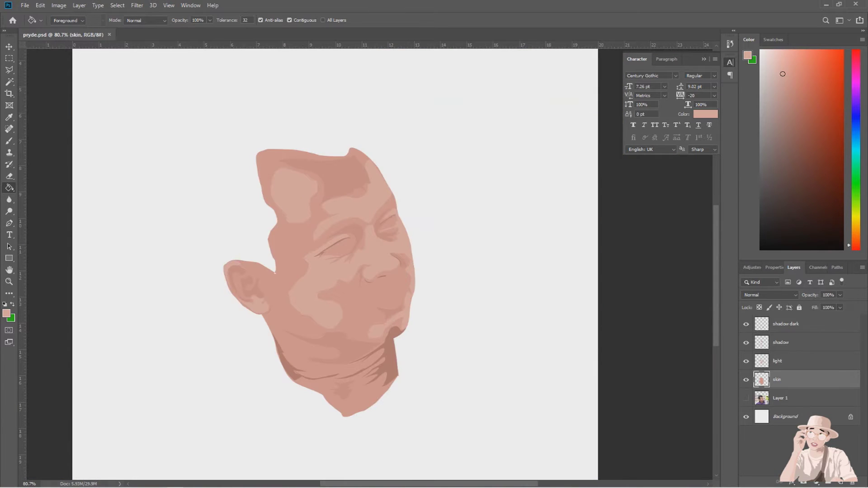
Show the photo on Layer 1 again and set the foreground colour to a lighter pink skin tone.
click(746, 398)
click(746, 398)
click(746, 398)
key(i)
click(6, 313)
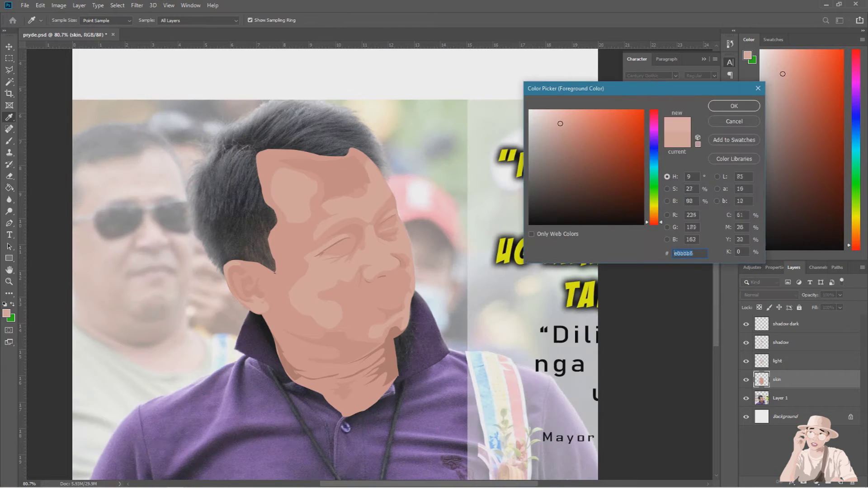
key(Return)
Hide the light layer and lower the skin layer's opacity to reveal the photo underneath.
key(g)
alt+click(746, 398)
alt+click(746, 398)
click(746, 361)
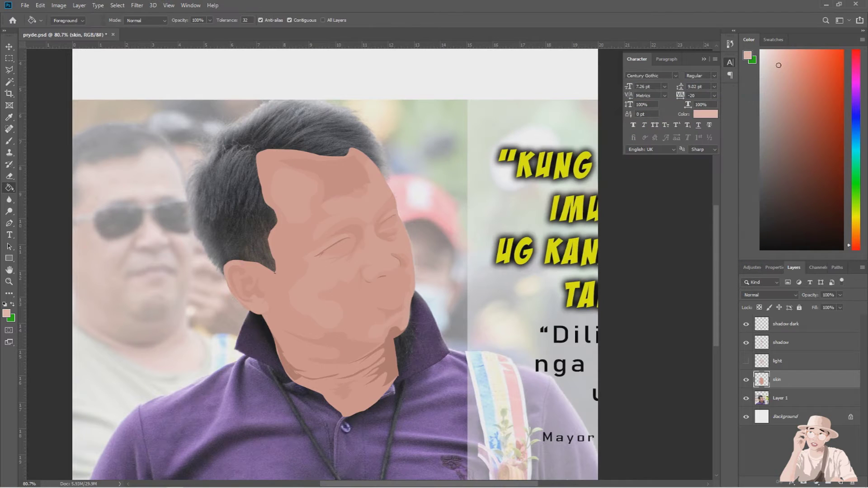
drag(840, 295, 823, 305)
Make the light layer active and keep it hidden.
click(746, 361)
click(786, 360)
click(746, 360)
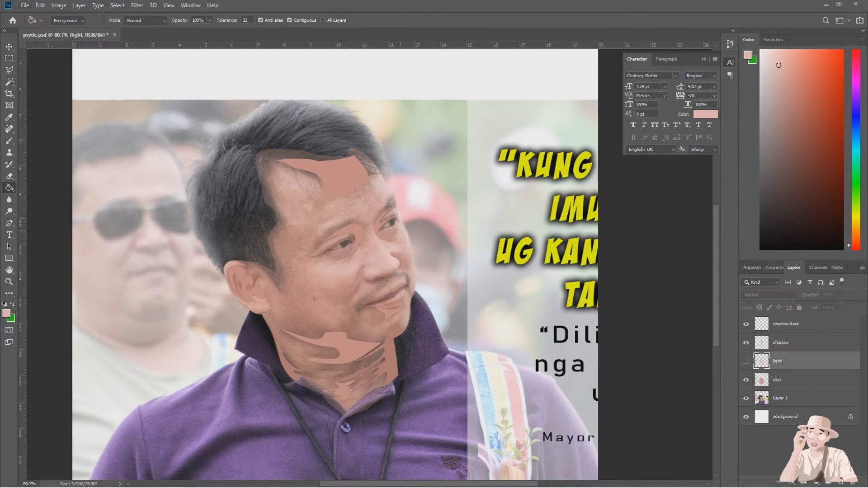
Add a new layer above the light layer and name it lighter.
key(p)
scroll(316, 262, up, 1)
key(ctrl+shift+alt+n)
double_click(781, 361)
text(lighte)
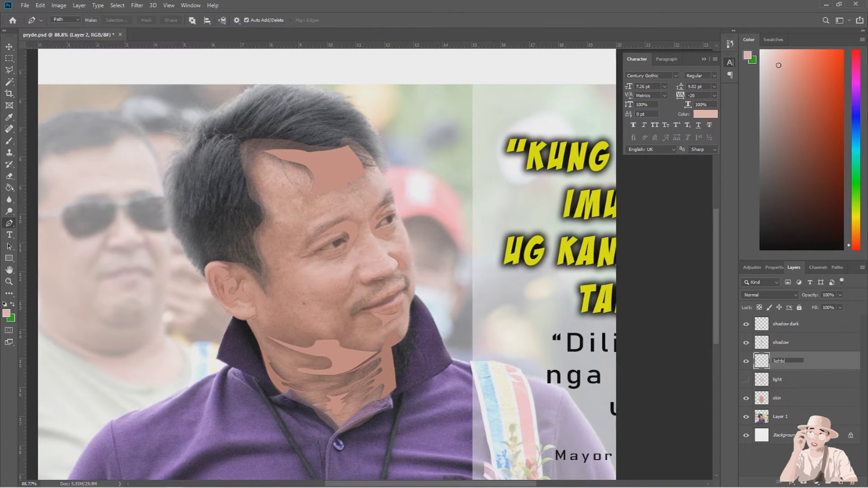
text(r)
key(Return)
Trace the highlight on the far temple, between hairline and eyebrow, with the Pen tool and fill it with the light pink foreground colour.
scroll(376, 208, up, 3)
click(369, 98)
drag(403, 158, 408, 167)
click(408, 167)
click(394, 183)
click(371, 203)
click(378, 188)
click(380, 170)
drag(367, 145, 365, 138)
key(ctrl+Return)
key(g)
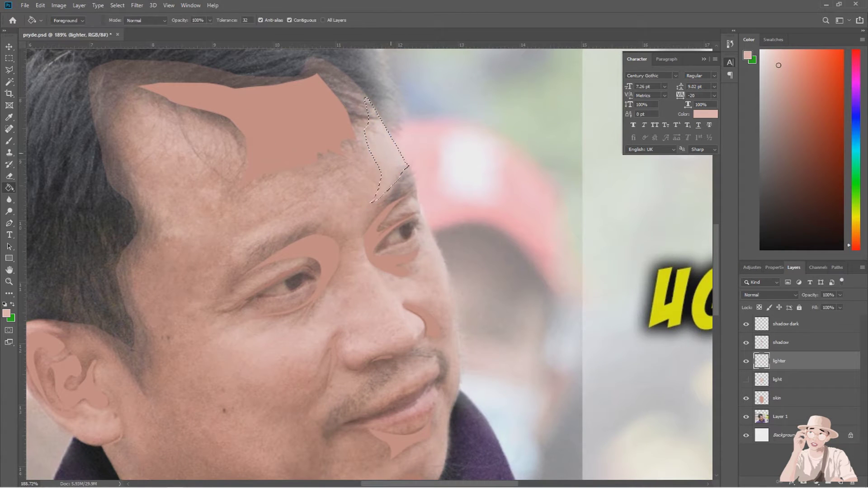
key(alt+BackSpace)
key(p)
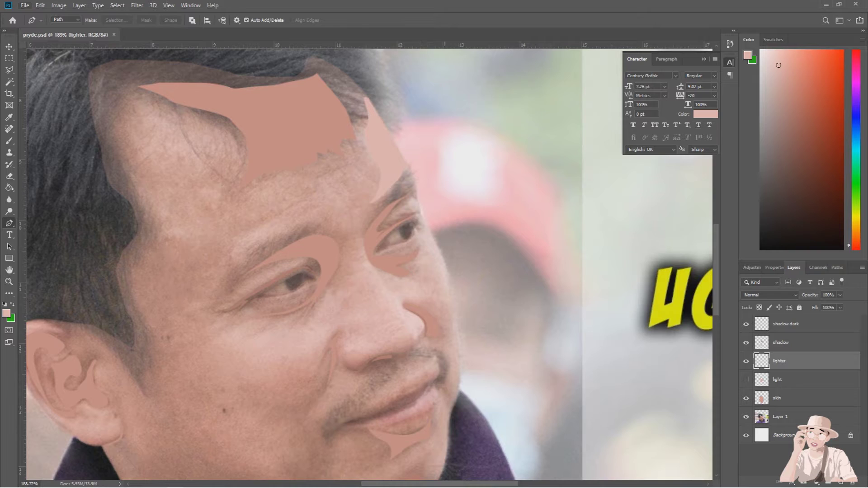
Trace the highlight around the outer corner of the far eye and down the cheek, and fill it with the same light pink.
scroll(437, 287, up, 3)
click(418, 185)
click(451, 255)
click(457, 301)
click(441, 289)
click(433, 270)
click(424, 269)
click(415, 267)
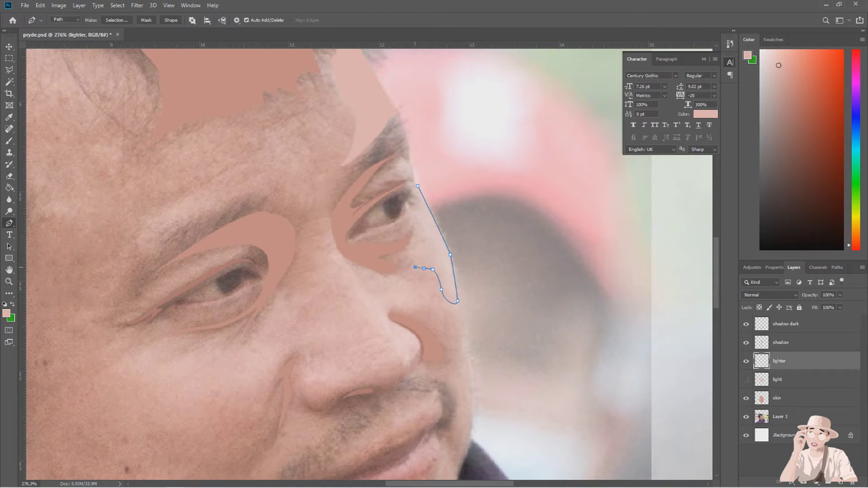
click(412, 227)
click(389, 233)
click(407, 214)
click(409, 201)
click(418, 186)
key(ctrl+Return)
key(g)
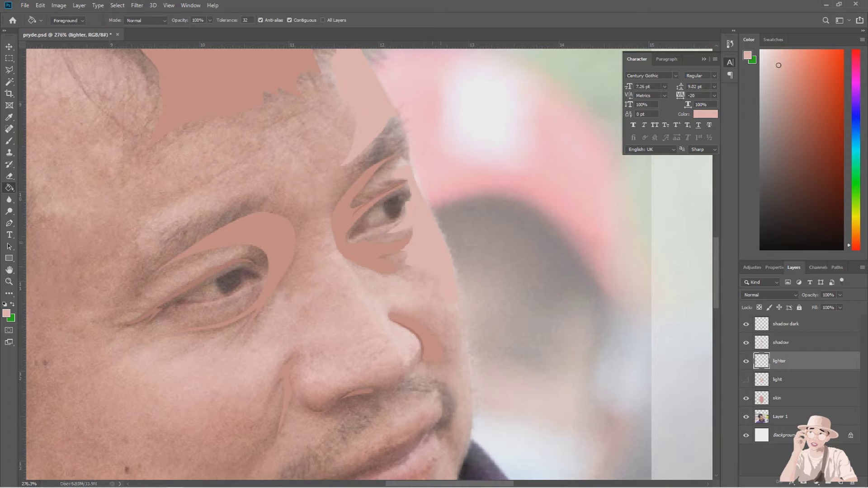
Show the light layer and lower the lighter layer's opacity to 49%.
click(746, 380)
scroll(335, 249, down, 3)
drag(840, 295, 831, 306)
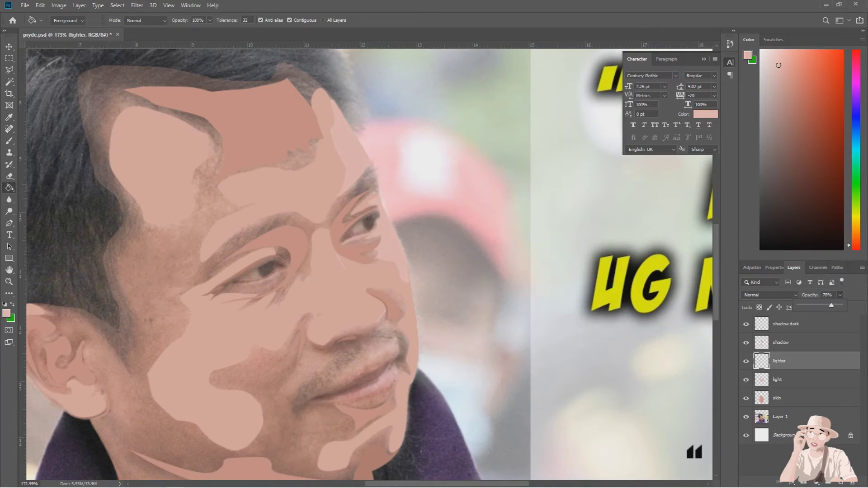
scroll(362, 248, down, 2)
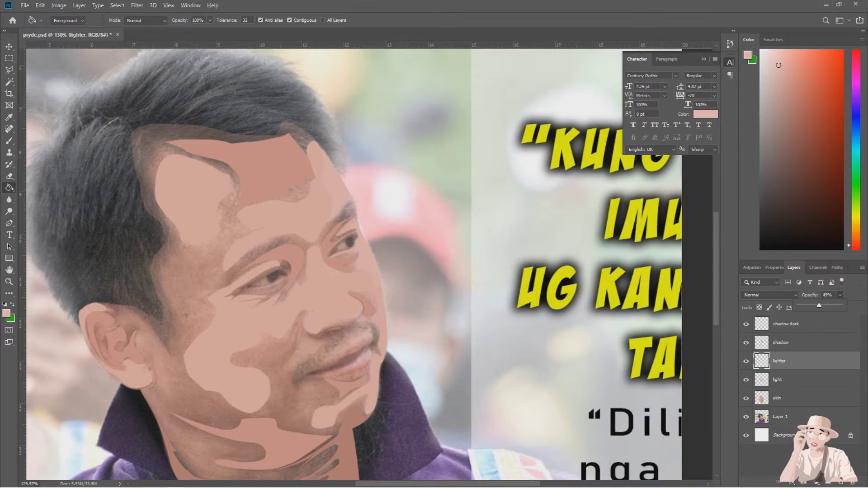
Make the skin layer active and restore its opacity to 100%.
scroll(362, 249, up, 3)
key(alt+[)
key(alt+[)
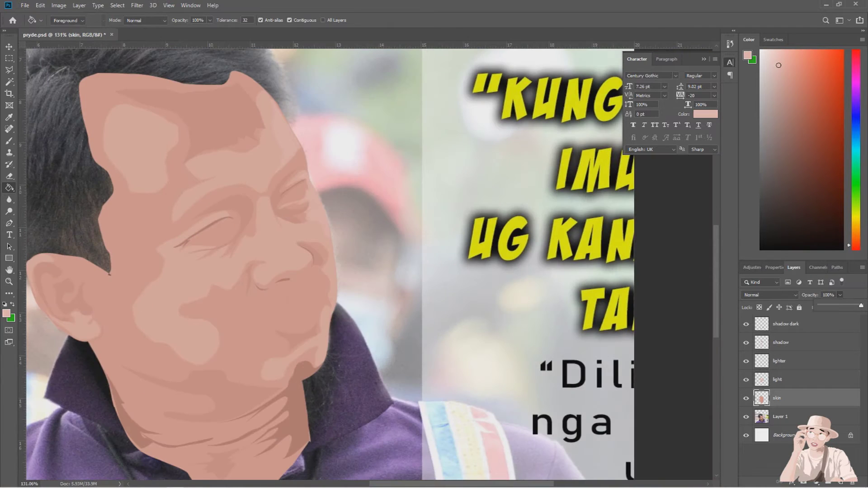
Hide the skin, light, lighter, shadow and shadow dark layers, and add a layer named hair with dark grey as the foreground colour.
scroll(362, 248, down, 2)
drag(746, 324, 746, 398)
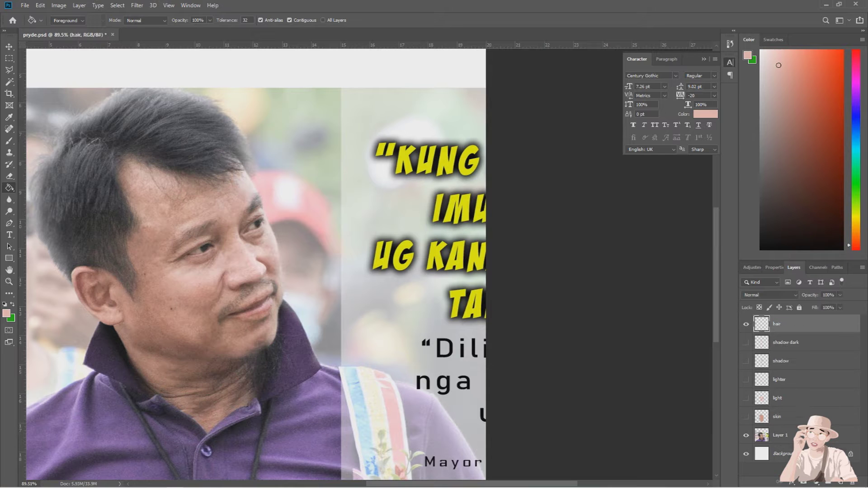
key(p)
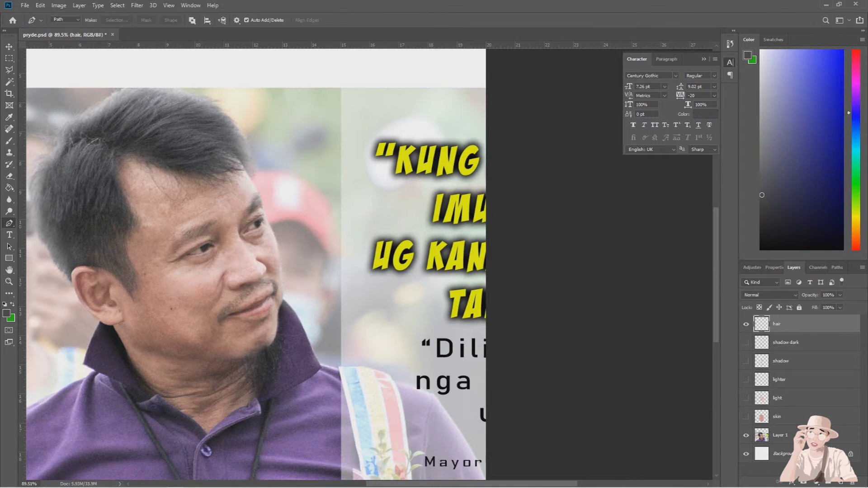
Start the hair outline with the Pen tool above the near ear, tracing the jagged sideburn edge up to the temple.
scroll(316, 263, up, 2)
click(101, 307)
click(103, 302)
click(110, 303)
click(116, 312)
scroll(115, 311, up, 2)
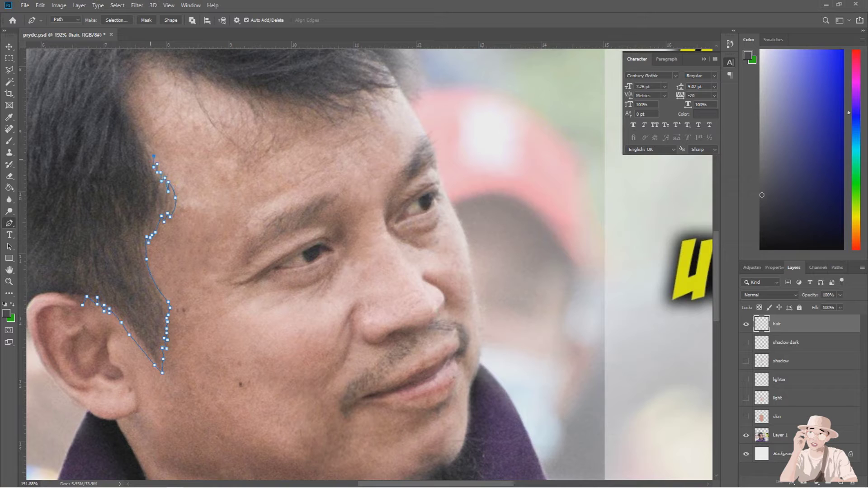
Extend the hair path over the receding corner of the forehead, including the thin stray strands.
click(173, 73)
click(174, 89)
drag(178, 107, 240, 148)
click(175, 66)
drag(194, 87, 187, 51)
drag(231, 118, 246, 103)
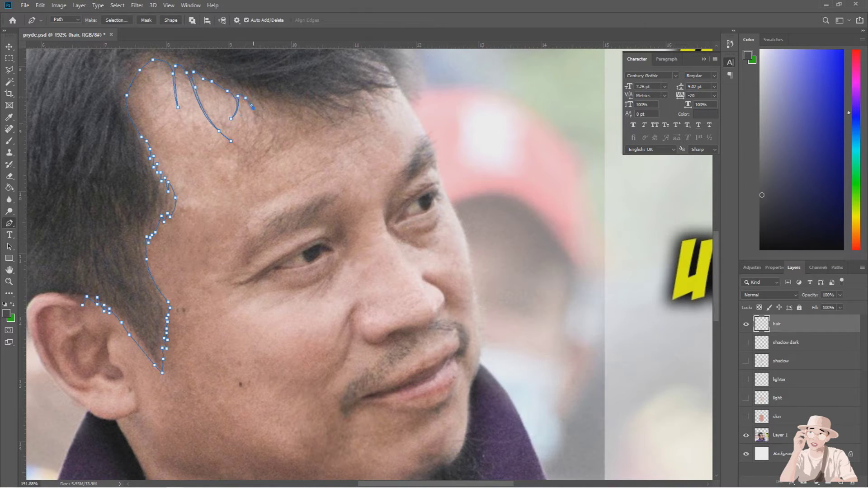
Continue the hair path with spiky strands along the fringe to the far temple.
scroll(257, 96, down, 3)
scroll(258, 96, up, 2)
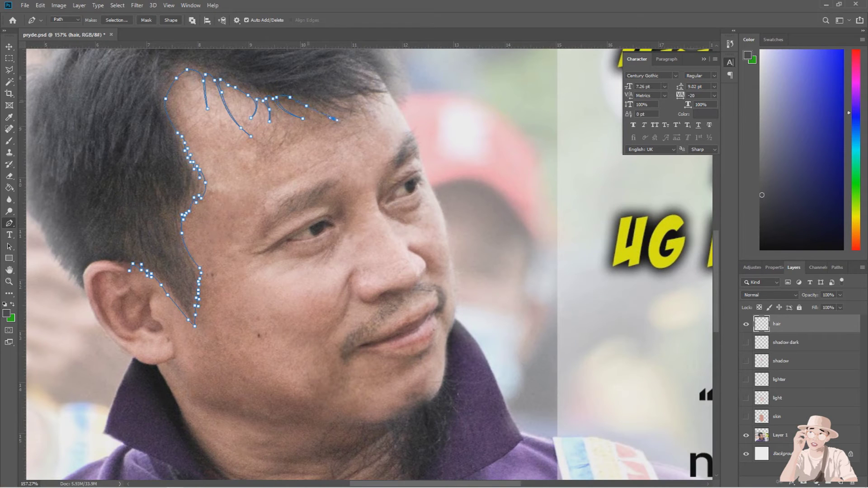
click(369, 121)
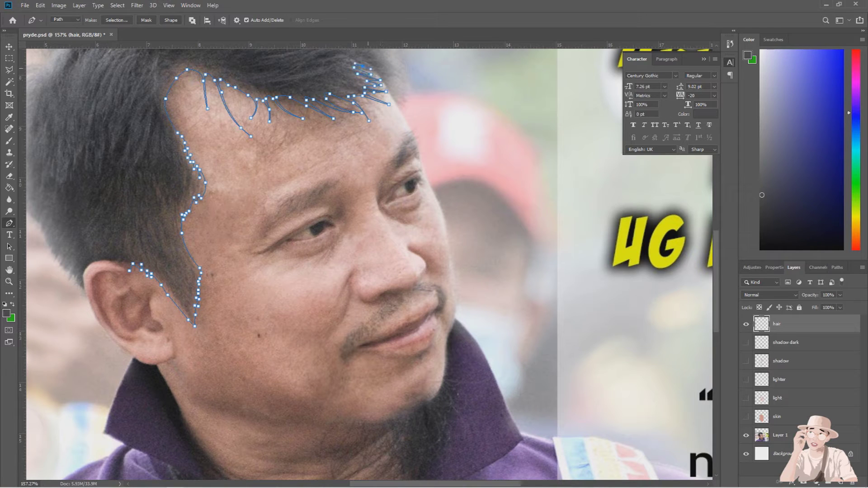
scroll(404, 91, down, 3)
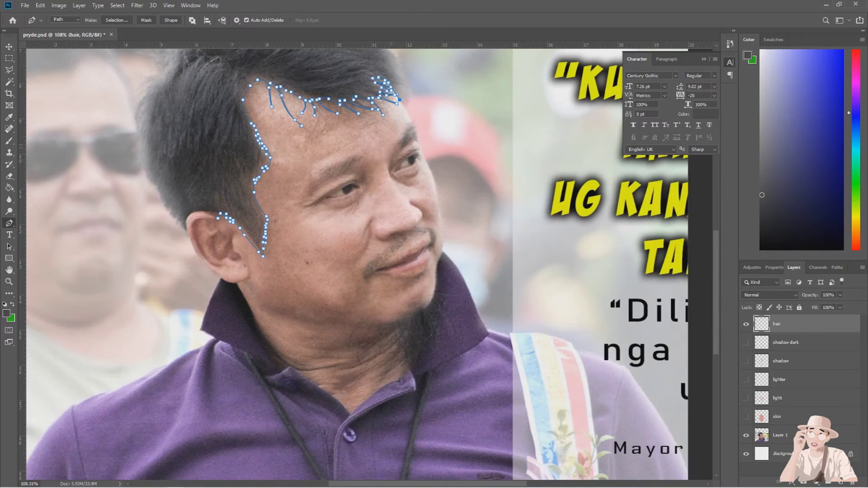
scroll(418, 114, up, 4)
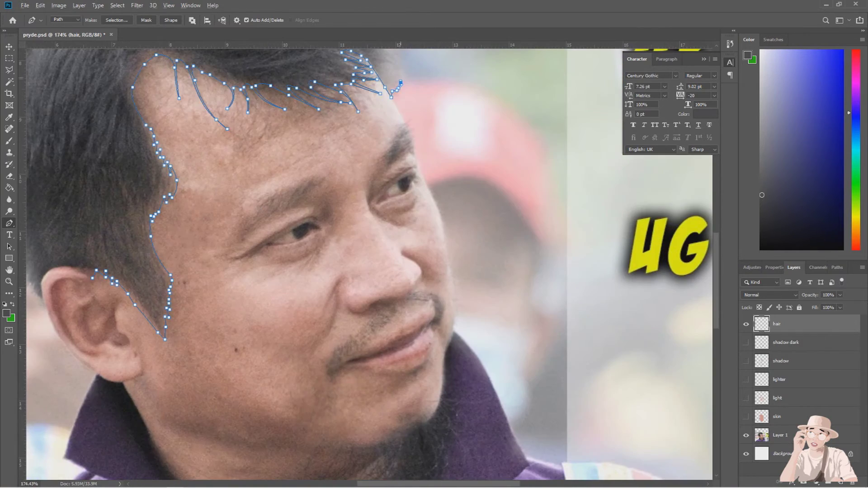
Trace the outer hair contour from the far temple up and over the top of the head.
scroll(399, 327, down, 2)
drag(382, 109, 328, 57)
scroll(300, 104, down, 1)
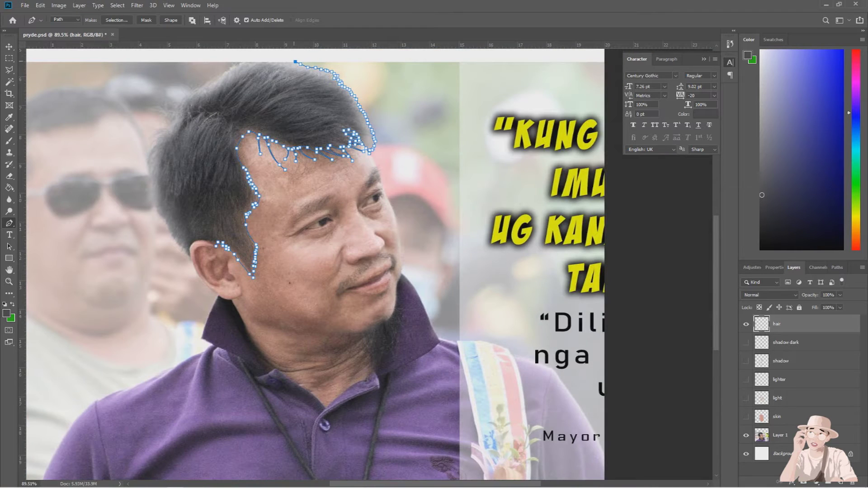
scroll(315, 76, up, 1)
scroll(312, 64, up, 1)
drag(312, 92, 242, 81)
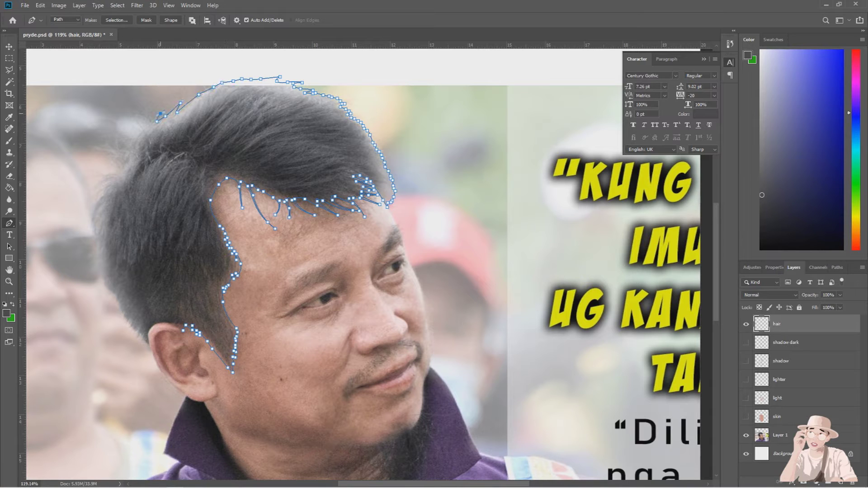
Trace the upper back of the head with small protruding hair tufts.
scroll(172, 216, up, 1)
click(111, 156)
click(82, 172)
click(107, 165)
drag(81, 184, 76, 194)
click(94, 177)
click(87, 191)
click(75, 218)
click(80, 213)
click(78, 236)
click(82, 226)
drag(82, 267, 83, 278)
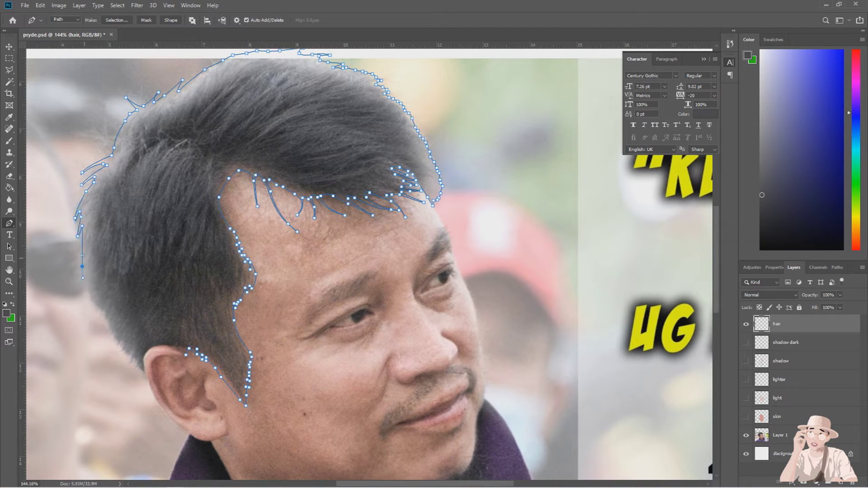
Trace the lower back of the head down to the ear, close the hair outline and fill it with dark grey.
click(96, 301)
click(103, 308)
click(105, 320)
click(113, 334)
click(120, 345)
click(133, 363)
click(145, 377)
scroll(145, 373, up, 4)
drag(216, 311, 222, 311)
alt+click(187, 311)
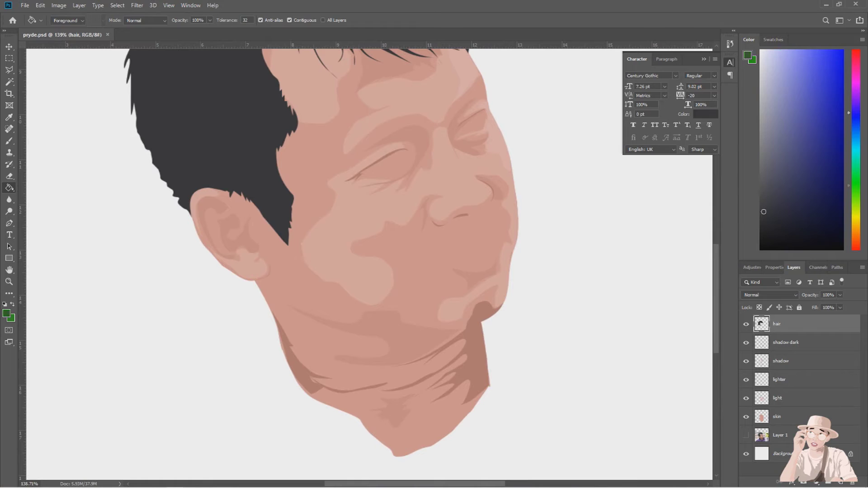
Set the foreground colour to a near-black shade and hide the hair layer, leaving only the photo and background visible.
key(Return)
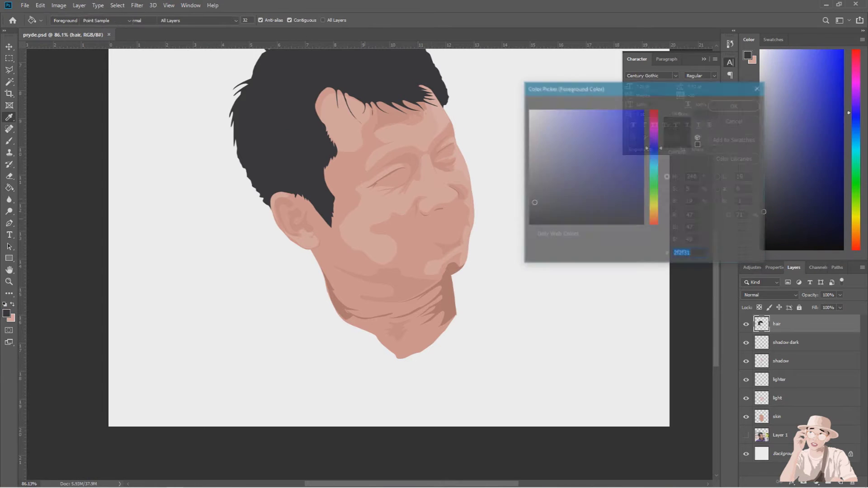
key(Return)
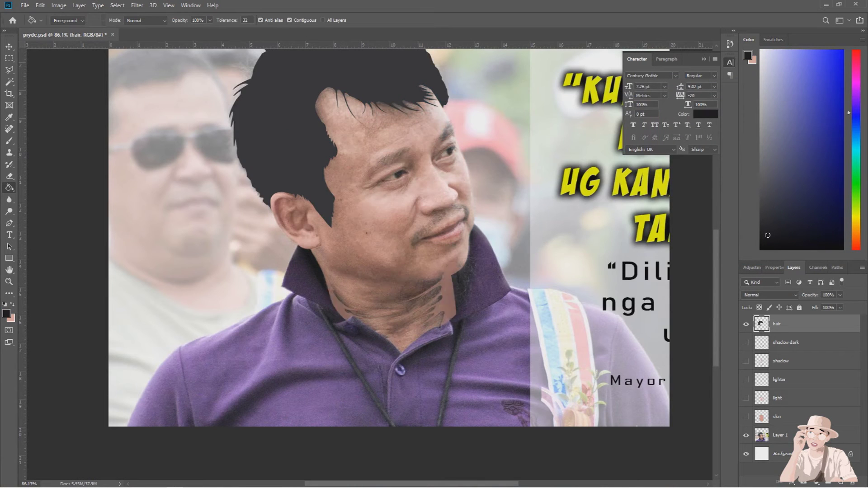
click(746, 324)
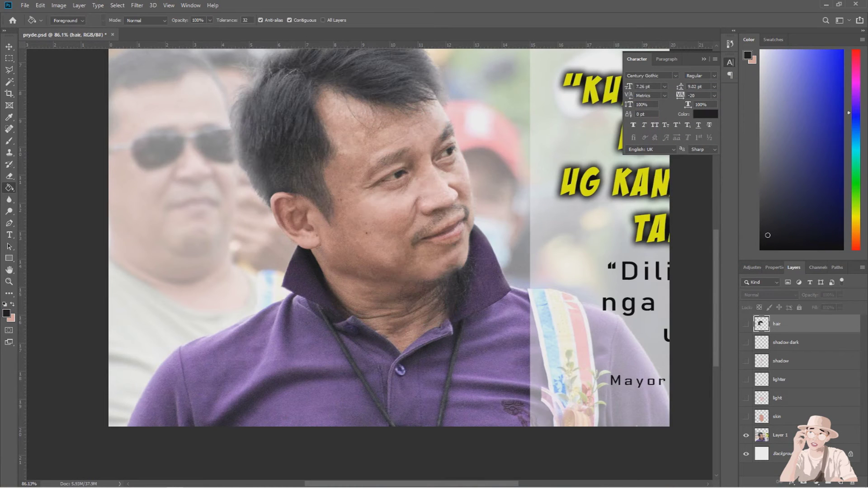
Start tracing a jagged dark hair shape with the Pen tool from the crown towards the forehead corner.
key(ctrl+plus)
key(p)
click(267, 123)
drag(249, 158, 248, 168)
drag(280, 120, 317, 117)
click(331, 115)
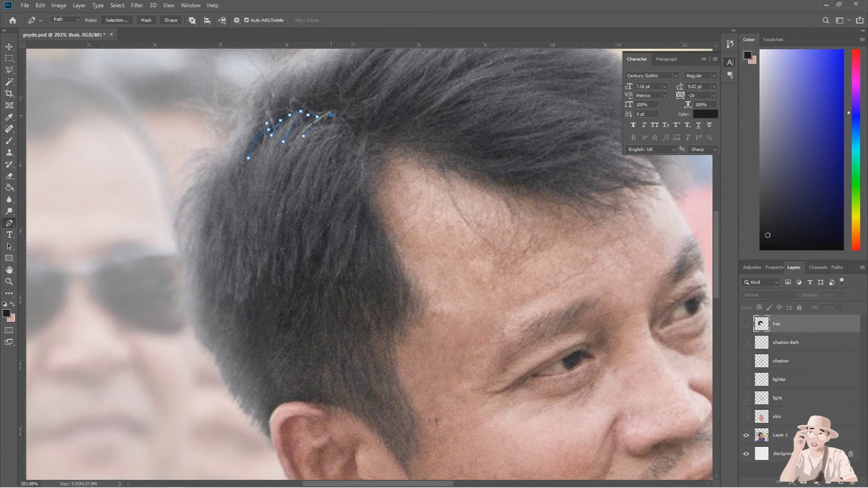
drag(363, 136, 370, 134)
Show the hair layer and lower its opacity to 36%.
click(746, 324)
click(840, 295)
drag(838, 306, 814, 306)
Continue the dark hair path around the forehead corner, following the thin strands that hang from the hairline.
click(375, 146)
drag(385, 153, 392, 148)
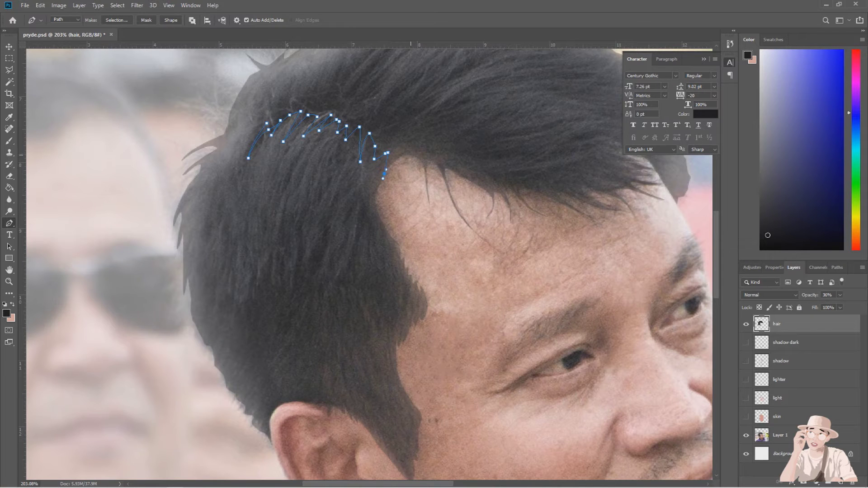
scroll(504, 196, up, 3)
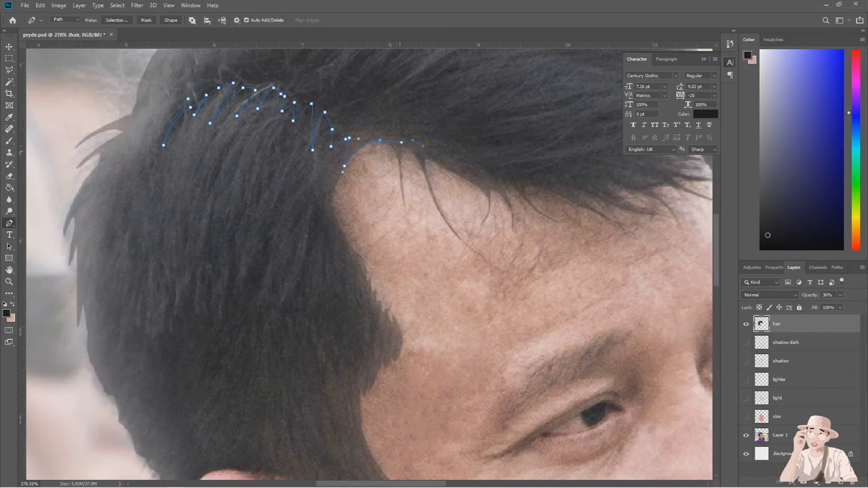
drag(396, 178, 396, 194)
click(444, 201)
click(458, 221)
click(446, 206)
drag(420, 151, 487, 185)
scroll(479, 211, up, 5)
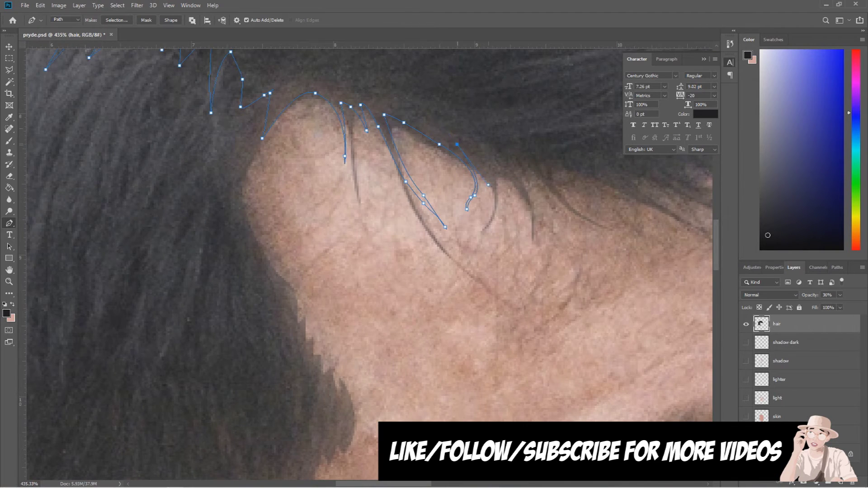
Extend the dark hair path with spikes along the fringe and turn back into the hair near the far temple.
scroll(497, 199, down, 5)
click(528, 221)
click(534, 187)
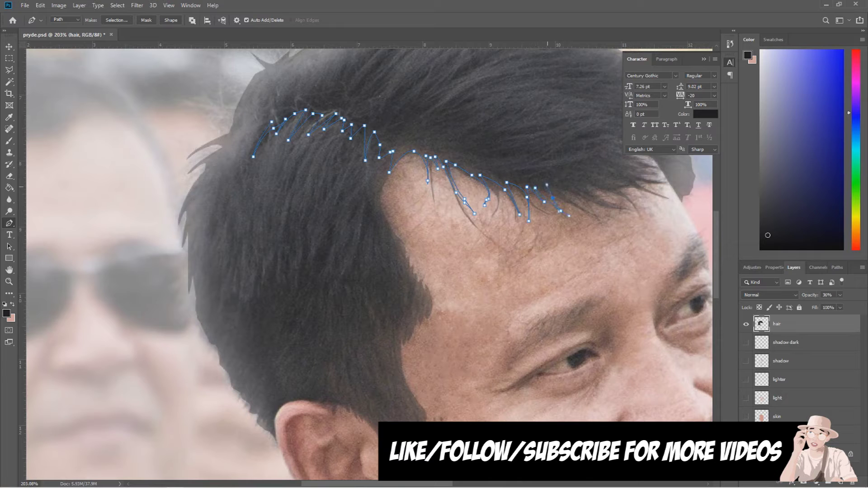
drag(584, 190, 519, 161)
click(573, 168)
click(539, 175)
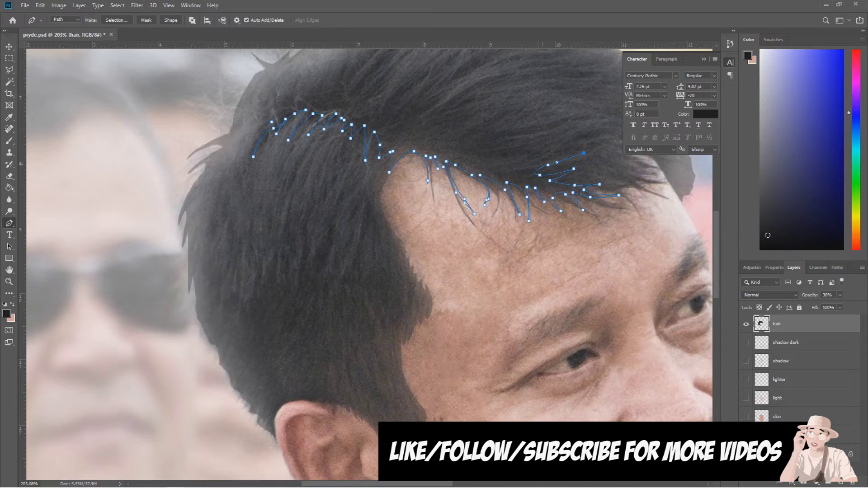
Trace the spiky upper edge of the dark hair shape from the fringe back towards the parting.
click(497, 160)
click(553, 147)
click(487, 145)
click(527, 146)
click(477, 133)
click(508, 134)
mouse_move(496, 120)
mouse_down()
mouse_move(504, 117)
mouse_move(492, 108)
mouse_up()
click(442, 129)
click(437, 103)
click(403, 123)
click(432, 92)
click(398, 116)
click(420, 85)
drag(390, 113, 382, 129)
click(405, 86)
click(373, 108)
click(384, 81)
click(360, 106)
click(351, 104)
drag(364, 81, 377, 72)
Trace the remaining spikes of the upper edge across the crown and close the dark hair path at its starting end.
scroll(365, 91, up, 2)
click(411, 58)
click(364, 96)
click(344, 116)
click(355, 89)
click(337, 105)
click(328, 115)
click(331, 92)
click(323, 113)
click(315, 118)
click(310, 98)
click(284, 121)
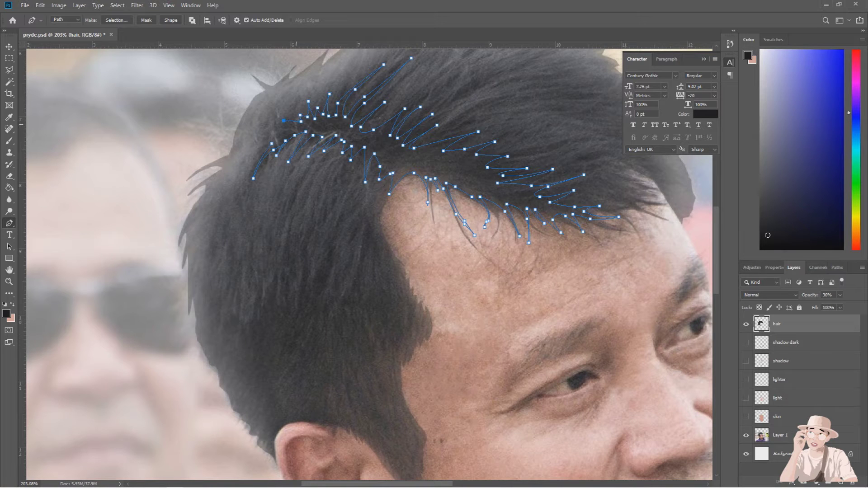
drag(270, 141, 285, 131)
Turn the path into a selection, fill it with near-black on a new layer above hair, and deselect.
key(ctrl+Return)
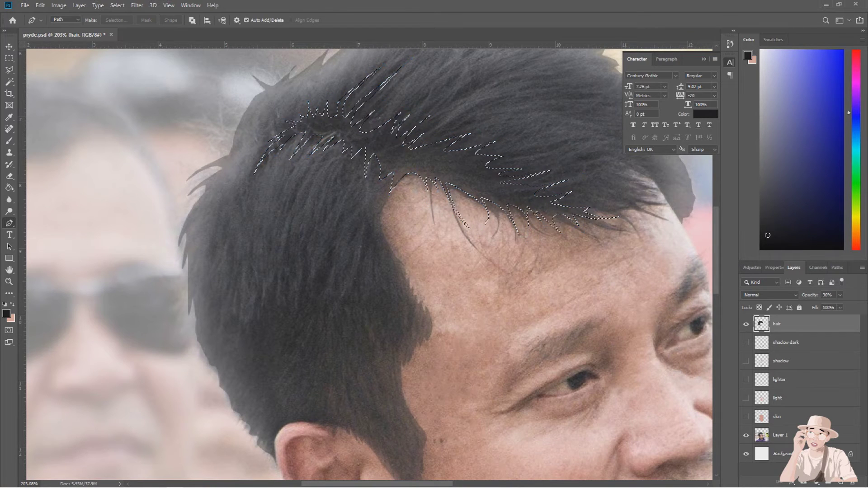
key(ctrl+shift+alt+n)
key(g)
key(alt+BackSpace)
key(ctrl+d)
Start a new path at the back of the hair above the ear and trace the shape's spiky upper edge.
key(p)
click(263, 412)
click(270, 447)
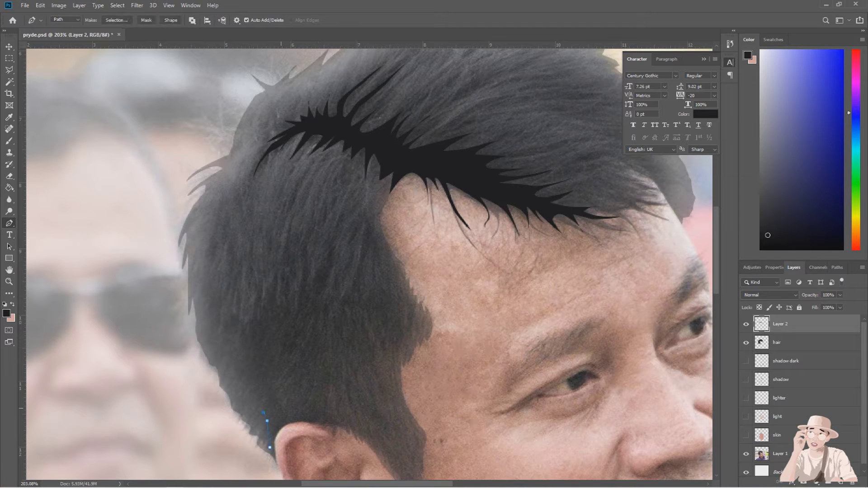
click(285, 277)
click(282, 300)
click(280, 276)
click(276, 300)
click(274, 283)
click(269, 286)
click(263, 308)
click(260, 290)
click(253, 304)
Continue the side-hair path with jagged points down the back of the head towards the ear.
click(257, 316)
click(251, 317)
click(246, 317)
click(243, 328)
click(237, 349)
click(236, 353)
click(240, 373)
Trace the lower edge of the side-hair shape along the top of the ear and down to the sideburn.
click(285, 424)
click(301, 421)
click(317, 423)
click(327, 425)
click(338, 424)
scroll(379, 361, down, 2)
scroll(414, 461, up, 3)
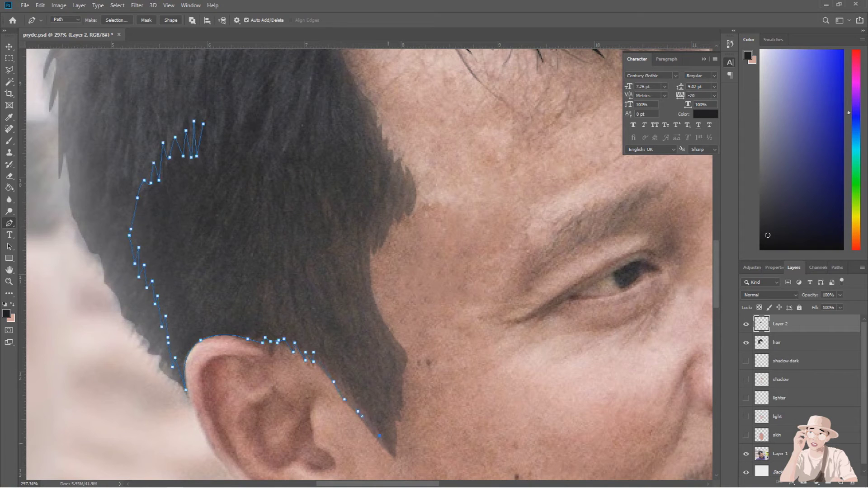
Trace the sideburn and temple hairline, close the path, and fill the side-hair shape with near-black on Layer 2.
click(405, 384)
mouse_move(410, 360)
mouse_down()
mouse_move(373, 289)
mouse_move(377, 244)
mouse_up()
click(392, 217)
mouse_move(375, 145)
mouse_down()
mouse_move(358, 129)
mouse_move(304, 116)
mouse_move(279, 137)
mouse_move(204, 123)
mouse_up()
key(ctrl+Return)
key(alt+BackSpace)
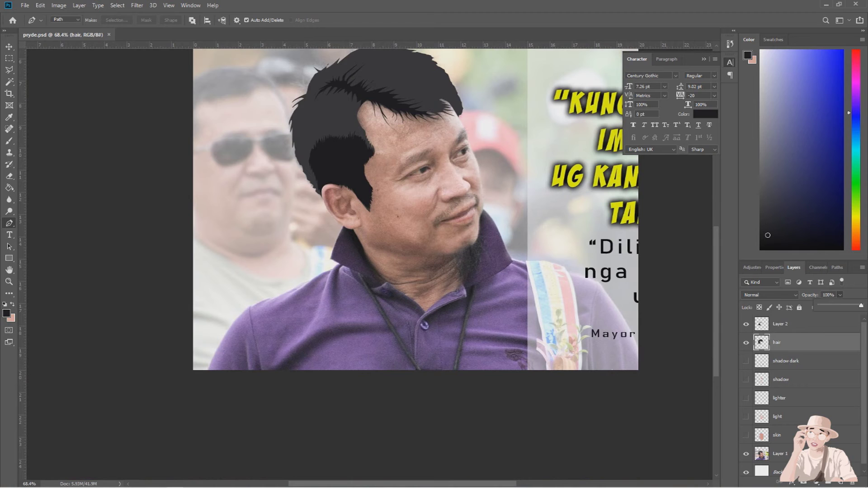
Reduce the opacity of the dark hair shapes on Layer 2 to 23%.
click(780, 324)
drag(861, 306, 804, 305)
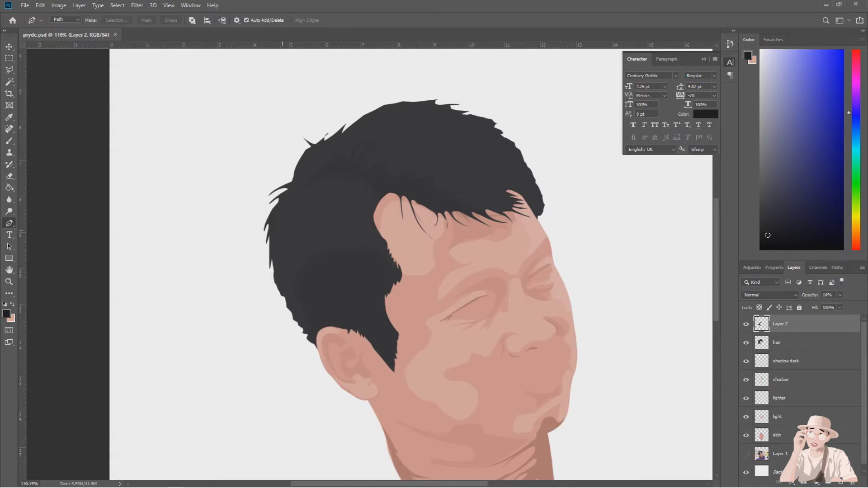
click(839, 295)
drag(823, 306, 829, 305)
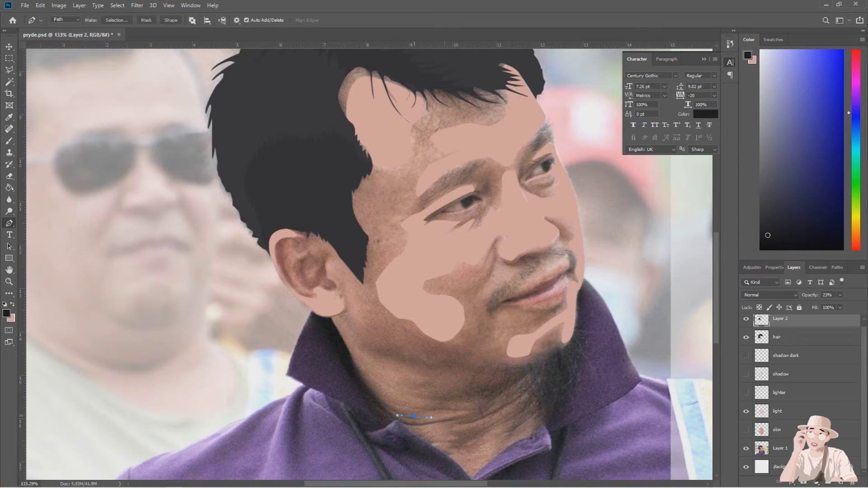
Start a highlight path at the base of the neck and trace its jagged inner edge down to the collar opening.
click(413, 416)
click(450, 414)
click(429, 424)
click(440, 432)
click(445, 440)
click(450, 457)
click(461, 452)
click(466, 467)
click(472, 466)
Continue the neck highlight path with zigzag points up the far side of the throat.
click(472, 458)
click(478, 458)
click(482, 451)
click(472, 449)
click(485, 442)
click(472, 440)
click(489, 433)
Show the skin layer and trace the neck highlight's lower edge along the collar line back towards the starting point.
click(746, 429)
click(497, 461)
click(482, 473)
click(459, 472)
click(436, 452)
click(420, 433)
click(404, 424)
click(388, 415)
click(403, 413)
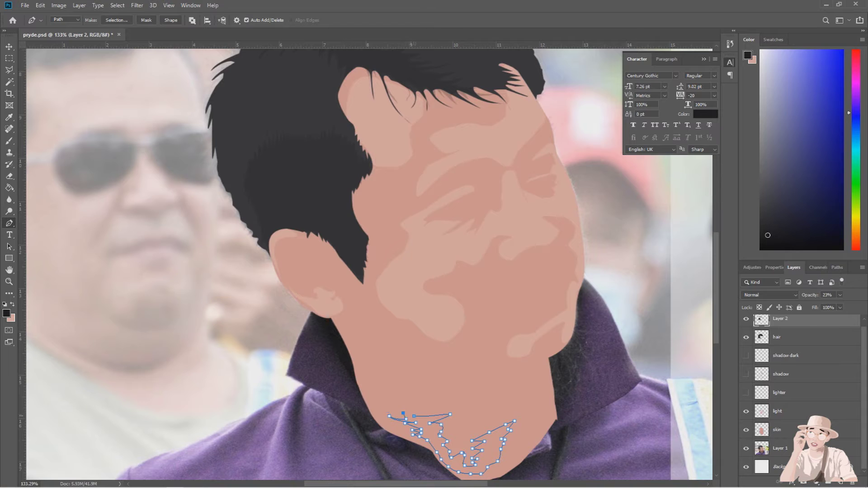
Close the neck path, turn it into a selection, and fill it with the light skin tone on the light layer.
click(414, 416)
key(ctrl+Return)
click(778, 417)
key(g)
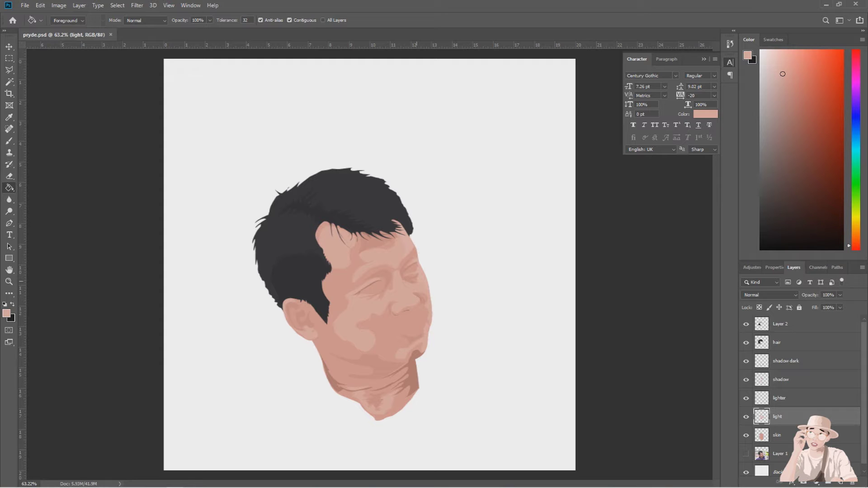
Set the foreground to the hair's dark grey, show the photo, and hide the skin, light, lighter and shadow layers.
click(746, 454)
click(746, 453)
click(747, 55)
key(Escape)
click(746, 454)
drag(746, 361, 746, 435)
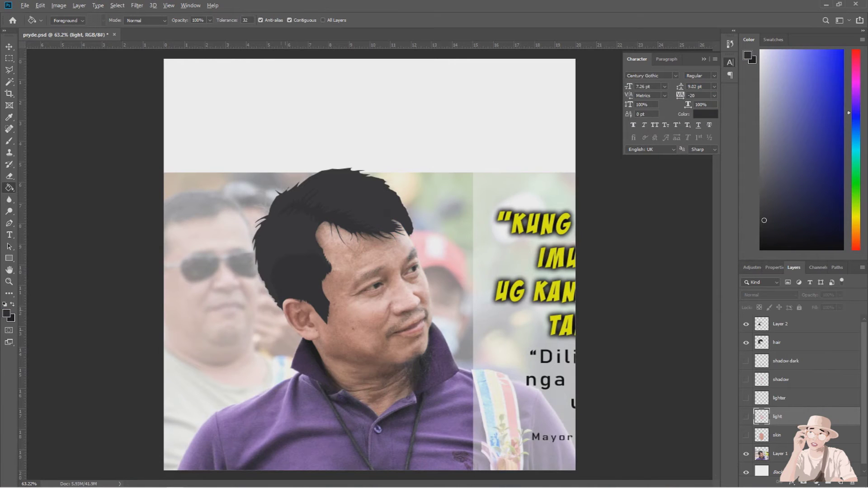
Start a path at the inner end of the far eyebrow and trace its jagged upper edge to the peak.
scroll(362, 262, up, 5)
scroll(361, 262, down, 1)
key(p)
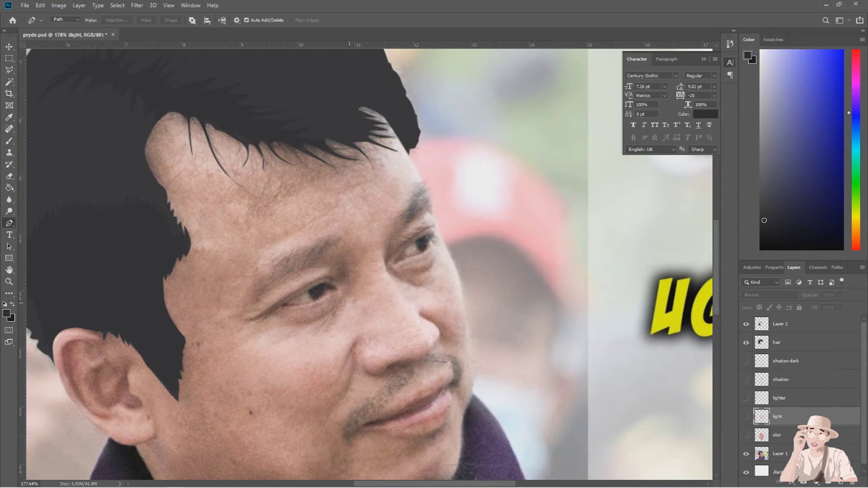
scroll(414, 218, up, 2)
click(395, 231)
click(398, 216)
click(407, 205)
click(410, 198)
click(412, 193)
click(414, 184)
click(417, 178)
click(427, 172)
click(433, 171)
Trace the outer end and lower edge of the far eyebrow and close the path at its inner end.
click(437, 182)
click(440, 190)
click(442, 199)
click(440, 206)
click(439, 212)
scroll(428, 235, up, 4)
click(436, 210)
click(430, 209)
click(425, 213)
click(418, 218)
click(414, 221)
click(406, 227)
click(402, 230)
click(370, 228)
Turn the far eyebrow path into a selection, fill it with dark grey on a new layer named kilay, and deselect.
key(ctrl+Return)
key(ctrl+shift+alt+n)
double_click(777, 361)
text(kilay)
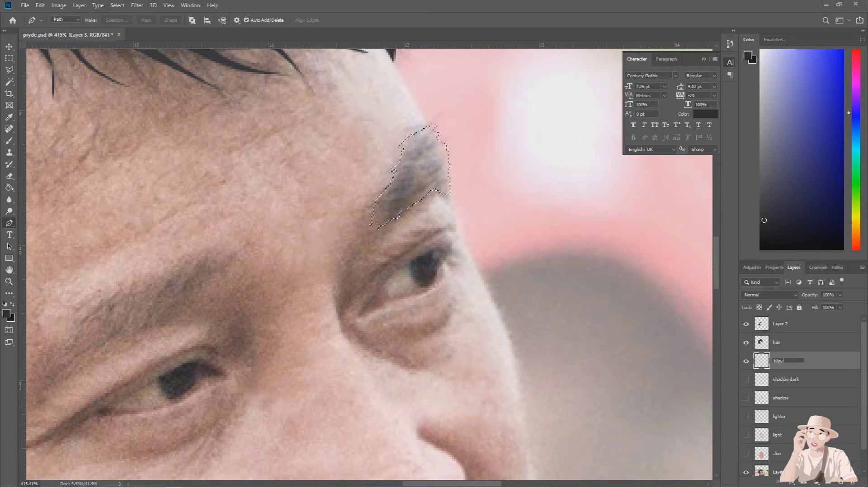
key(Return)
key(g)
click(421, 176)
key(ctrl+d)
Trace the upper edge of the near eyebrow from its inner end to the pointed tail.
scroll(228, 274, down, 5)
scroll(227, 274, up, 3)
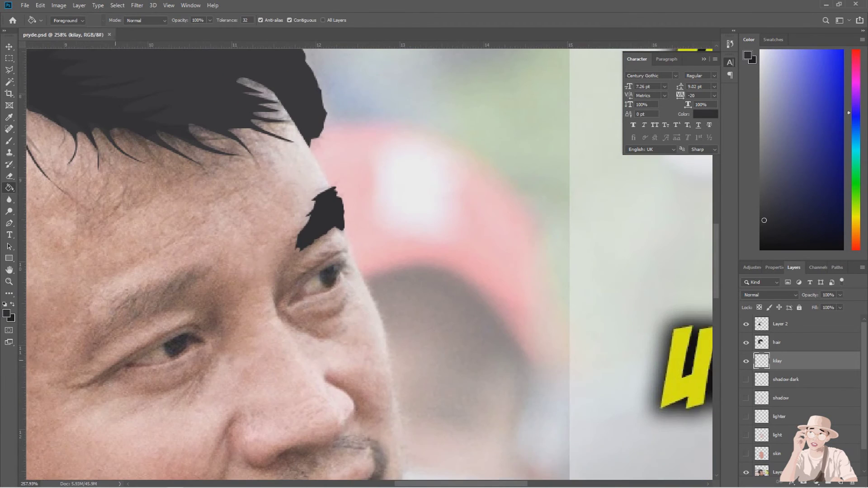
key(p)
click(215, 267)
click(196, 274)
click(186, 276)
click(178, 283)
click(169, 285)
click(164, 287)
click(158, 291)
click(151, 295)
click(148, 301)
click(143, 300)
click(127, 319)
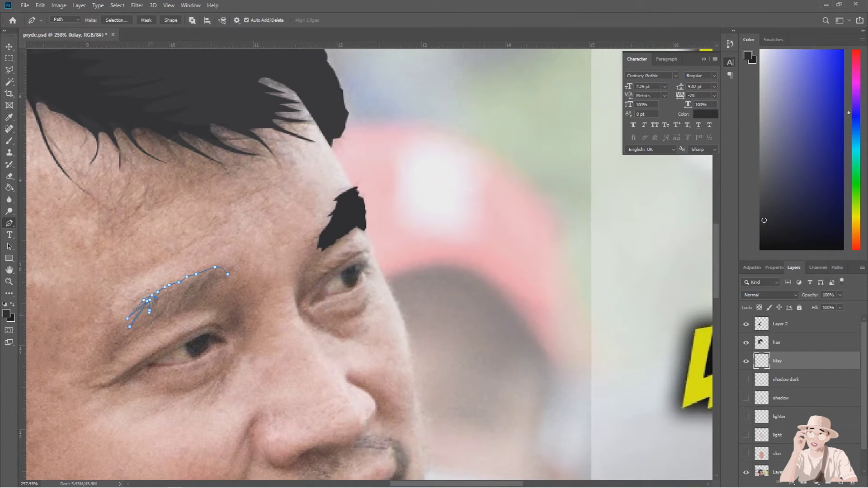
Trace hair-like spikes along the lower edge of the near eyebrow, working from the tail inwards.
click(160, 298)
scroll(159, 317, up, 3)
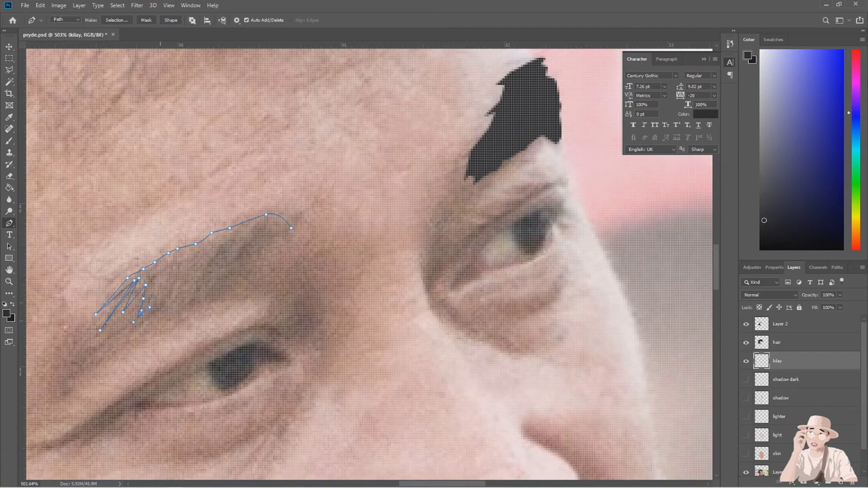
click(166, 304)
click(189, 273)
click(175, 302)
click(193, 274)
click(180, 303)
click(198, 273)
click(189, 296)
Finish the spikes to the near eyebrow's inner end, close the path, and fill it with dark grey on the kilay layer.
click(252, 249)
click(245, 275)
click(259, 246)
click(263, 247)
click(268, 247)
click(275, 242)
click(282, 234)
click(291, 227)
key(ctrl+Return)
key(g)
click(213, 271)
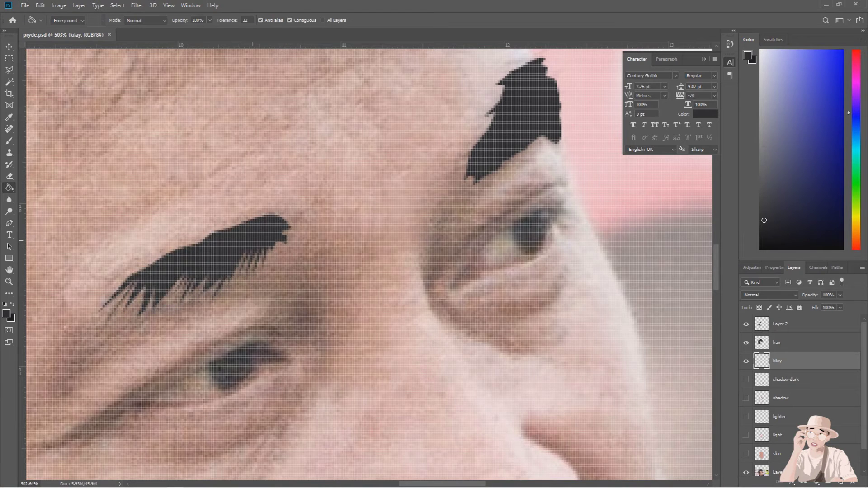
Show the skin and shadow layers to check both eyebrows against the flat face, and hide them again.
key(ctrl+0)
drag(746, 435, 746, 453)
drag(746, 361, 746, 453)
scroll(413, 255, up, 5)
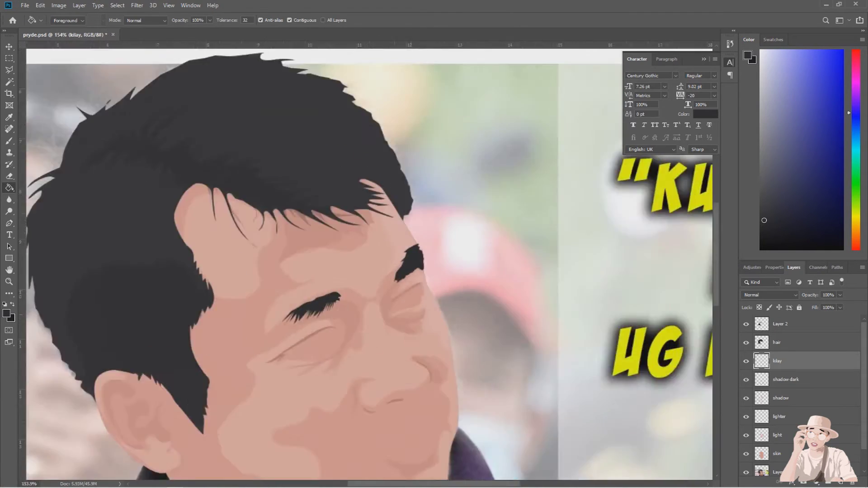
click(746, 361)
key(p)
scroll(457, 262, up, 2)
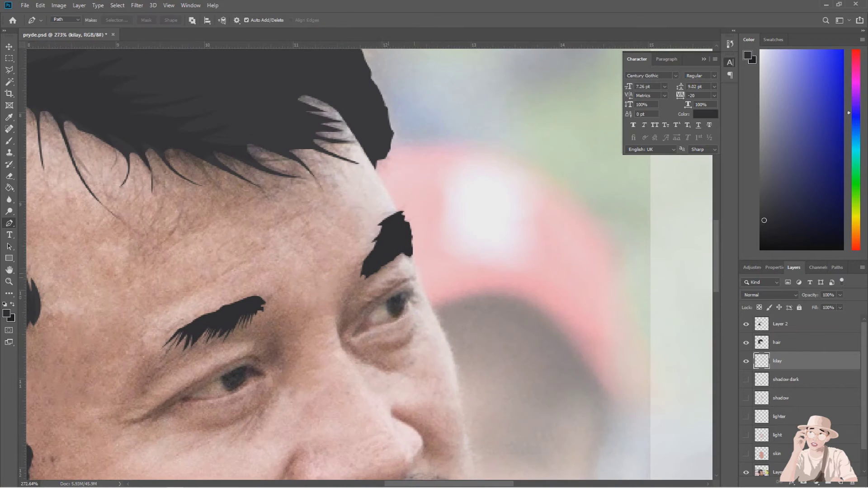
Trace hair-like spikes along the lower edge of the far eyebrow up to its outer end.
click(376, 268)
click(378, 263)
click(384, 266)
click(396, 257)
scroll(400, 278, up, 2)
click(383, 259)
click(400, 253)
click(388, 254)
click(400, 250)
click(392, 249)
click(402, 246)
click(405, 249)
click(398, 229)
Trace the far eyebrow's outer, upper and inner edges in spikes, close the path, and convert it to a selection for the dark grey fill.
click(414, 241)
click(416, 231)
click(421, 240)
click(419, 213)
click(412, 188)
drag(404, 179, 414, 174)
click(374, 190)
click(372, 217)
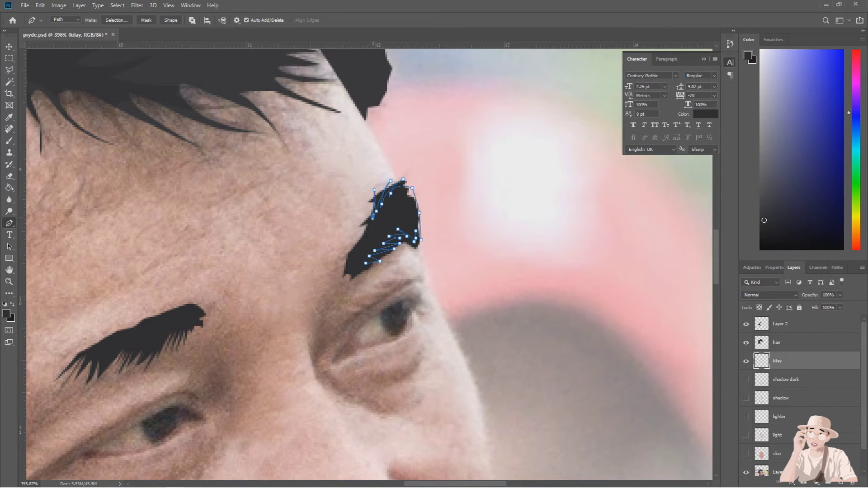
click(366, 232)
click(362, 243)
mouse_move(361, 235)
mouse_down()
mouse_move(446, 248)
mouse_move(359, 235)
mouse_up()
key(ctrl+Return)
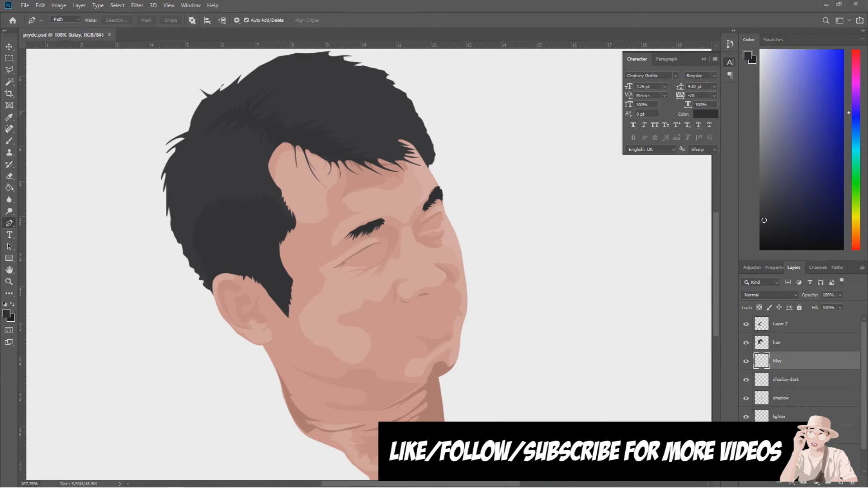
Create a new layer above kilay and name it bungot.
key(ctrl+shift+alt+n)
double_click(781, 361)
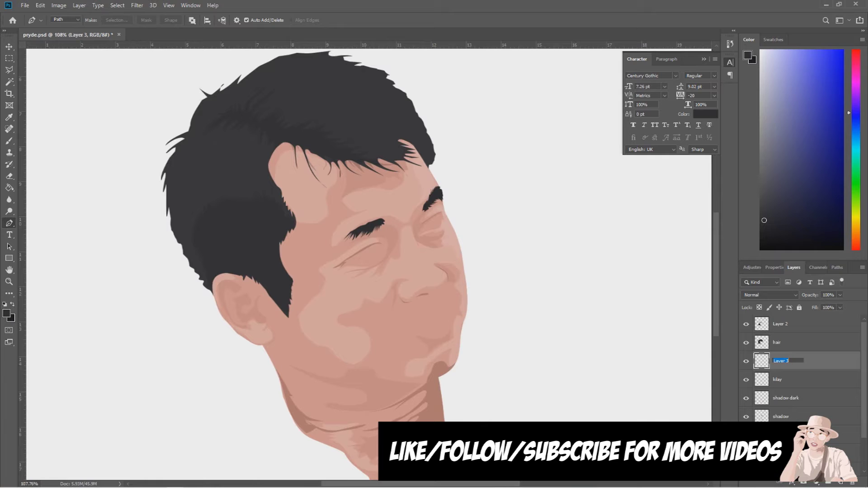
key(BackSpace)
text(buhok)
key(Return)
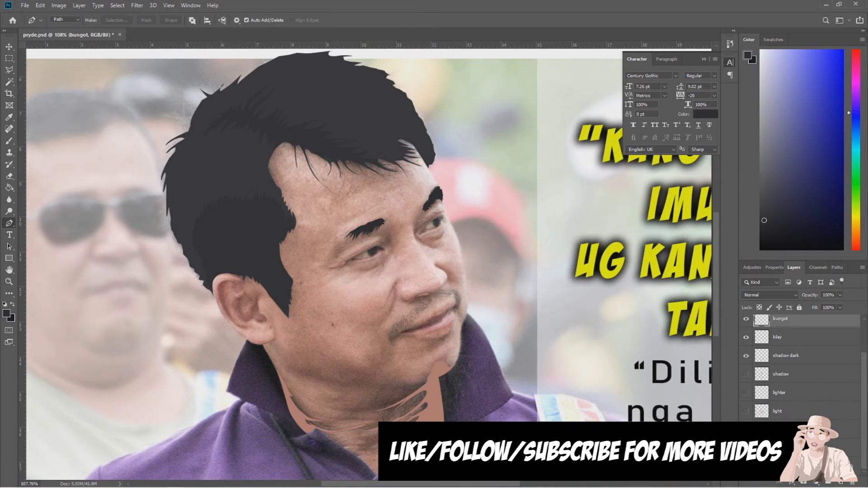
Hide the shadow dark layer and trace the beard's jagged upper edge along the chin, from the front of the jaw back to the neck.
click(746, 355)
scroll(461, 366, up, 5)
click(438, 365)
click(462, 312)
click(425, 364)
click(412, 374)
click(394, 384)
click(369, 400)
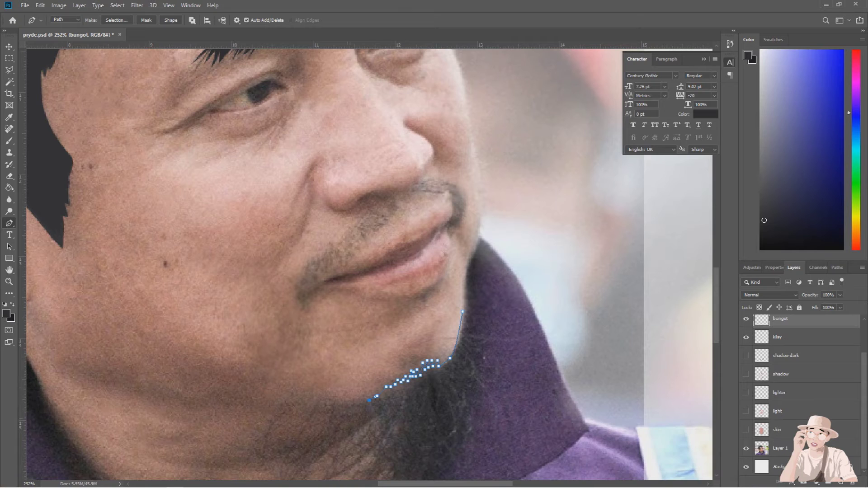
click(358, 400)
click(347, 401)
click(338, 398)
click(327, 398)
Trace long pointed hair strands hanging from the neck-side end of the beard, working forward.
click(311, 418)
click(298, 433)
click(287, 446)
drag(318, 447, 338, 443)
drag(338, 409, 344, 413)
drag(357, 447, 366, 435)
drag(363, 410, 396, 344)
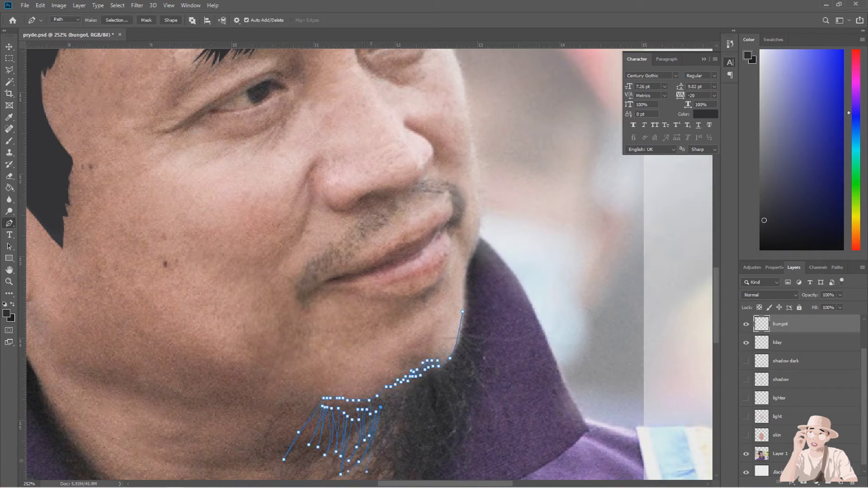
Continue the path with long overlapping hair strands along the lower edge of the beard's middle part.
scroll(372, 388, down, 3)
scroll(334, 371, up, 4)
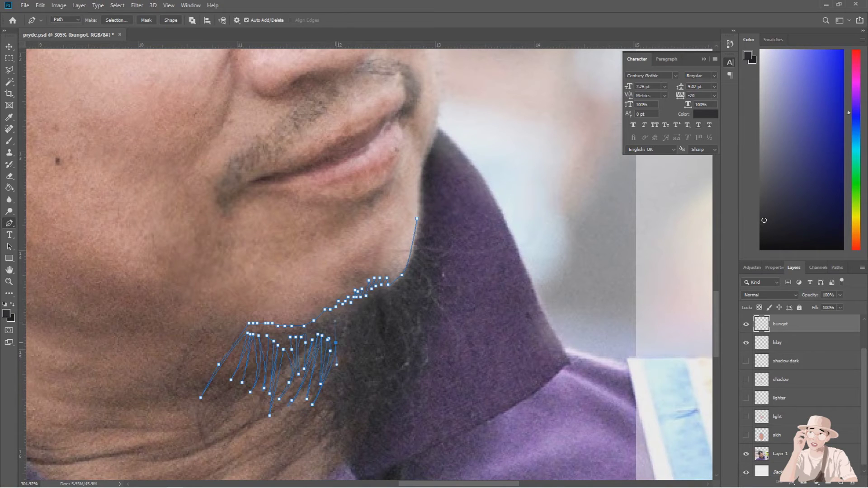
click(346, 344)
click(350, 350)
click(346, 367)
click(343, 386)
click(341, 398)
click(344, 408)
click(338, 415)
click(326, 428)
click(354, 394)
click(355, 406)
click(352, 420)
click(347, 441)
click(356, 412)
click(356, 345)
click(363, 351)
click(362, 410)
click(366, 345)
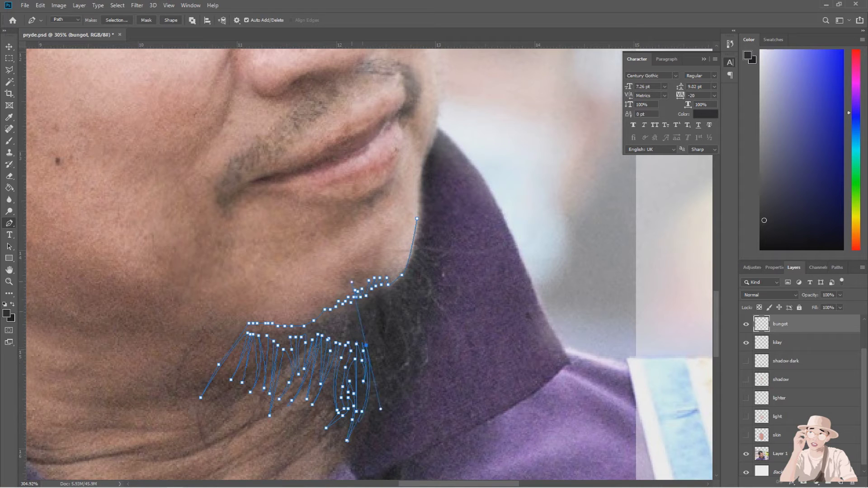
Trace shorter curved hair strands along the front part of the beard, under the chin tip.
click(382, 410)
scroll(365, 270, down, 4)
scroll(270, 297, up, 2)
click(434, 311)
click(429, 345)
click(425, 366)
drag(430, 292, 450, 330)
drag(437, 289, 452, 324)
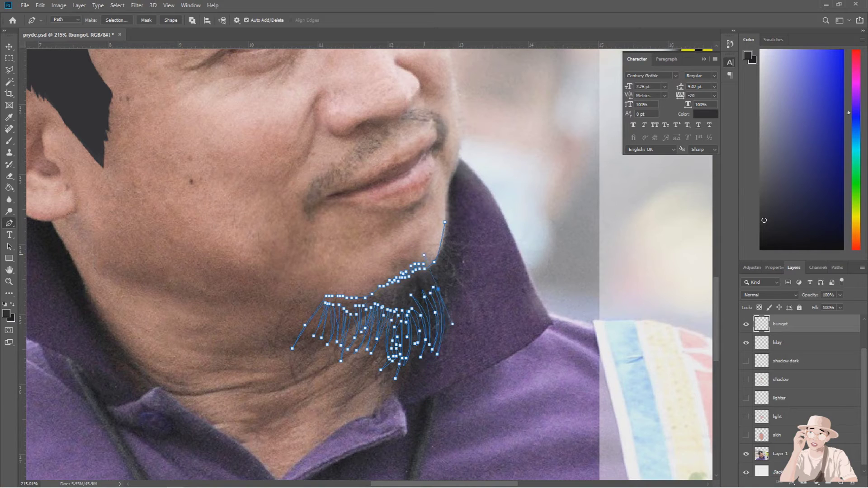
Close the beard path at the front of the chin, fill it with dark grey on the bungot layer, and deselect.
drag(442, 277, 450, 284)
drag(450, 254, 460, 267)
key(ctrl+Return)
key(g)
click(407, 289)
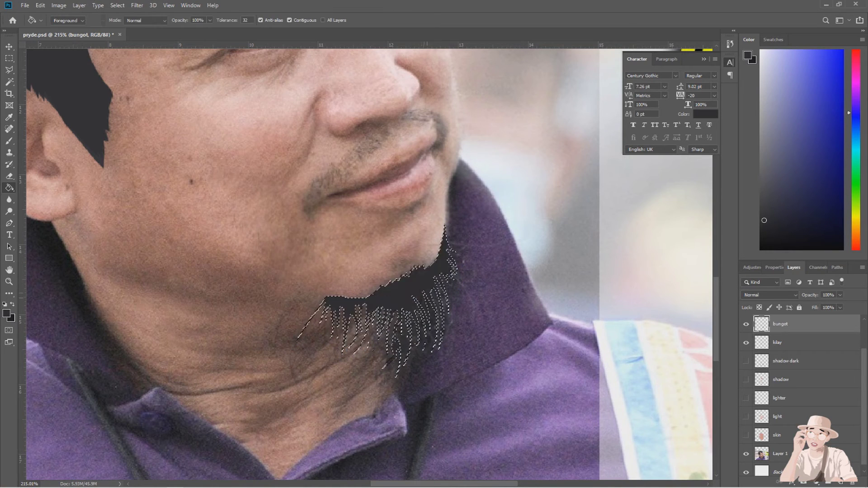
key(ctrl+d)
Start a second path of hair strands over the beard's lower edge, from the neck-side end to the middle.
key(p)
click(324, 296)
click(309, 335)
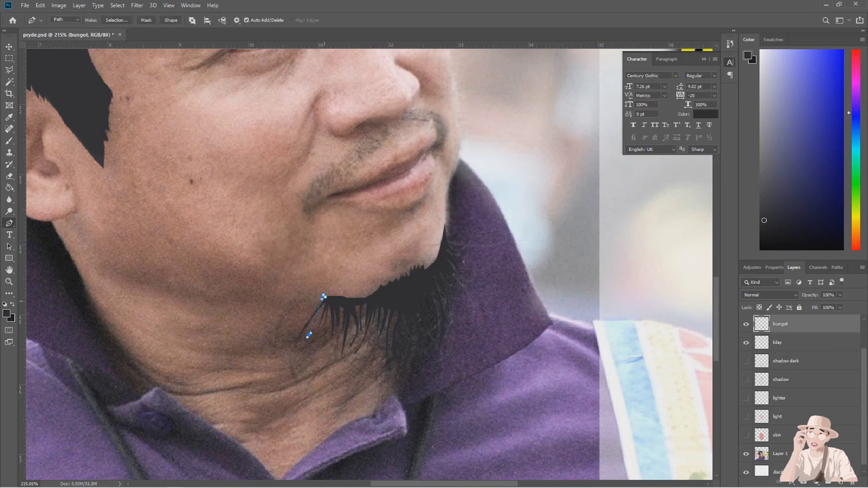
click(331, 303)
click(340, 332)
drag(346, 356, 337, 385)
drag(353, 311, 369, 350)
click(376, 344)
mouse_move(377, 304)
mouse_down()
mouse_move(389, 294)
mouse_move(391, 306)
mouse_up()
click(386, 347)
click(392, 362)
click(402, 348)
click(397, 308)
Continue the second row of strands to the front of the chin, close the path through the beard, and fill it with dark grey.
click(415, 349)
click(433, 333)
drag(418, 302, 437, 256)
click(425, 290)
click(430, 316)
click(432, 285)
click(437, 311)
click(456, 302)
click(448, 297)
click(448, 287)
click(441, 270)
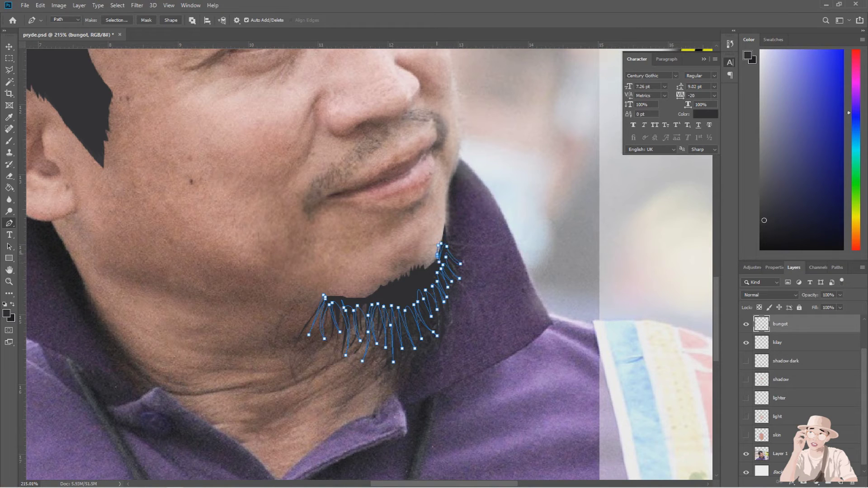
drag(379, 294, 370, 298)
key(ctrl+Return)
key(g)
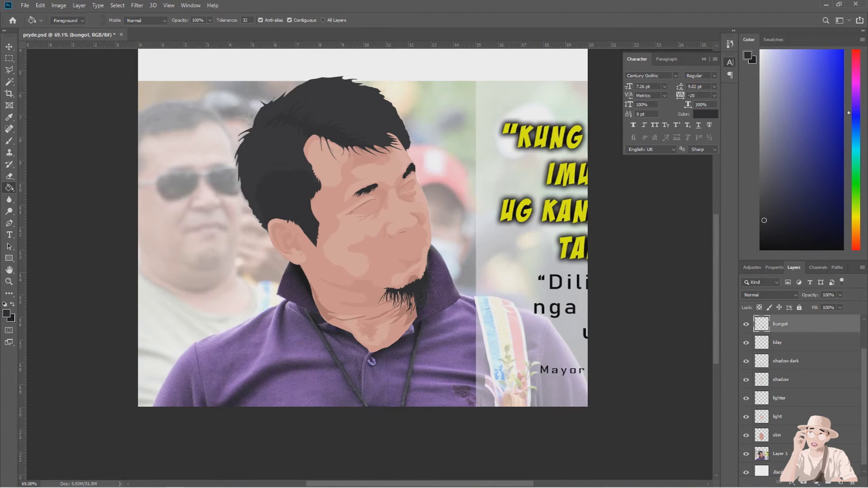
Save the file after checking the flat portrait without the photo, then show the photo and hide the skin layer.
click(746, 453)
key(ctrl+s)
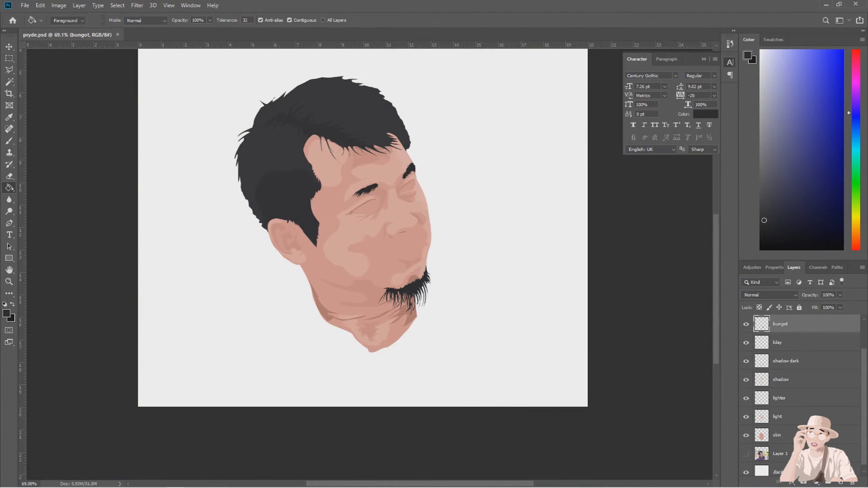
click(746, 453)
click(746, 435)
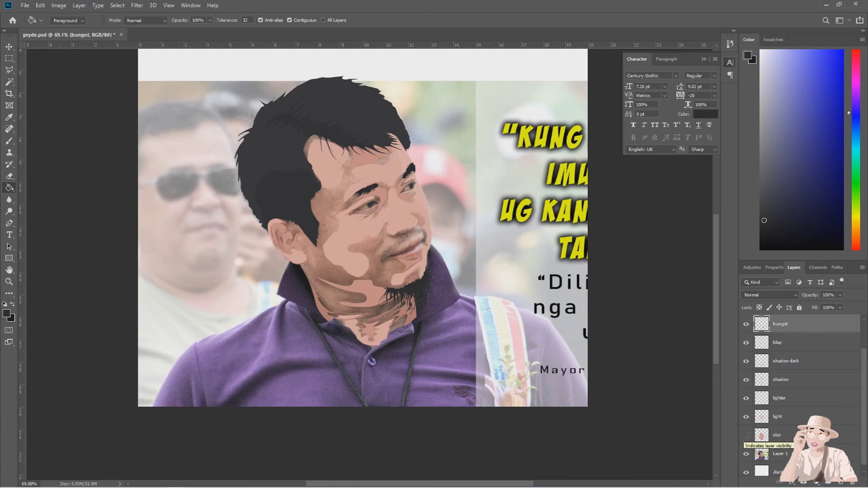
click(746, 435)
click(746, 435)
Set the foreground colour to a muted reddish brown and create a layer named lips above shadow dark.
key(i)
click(748, 56)
key(Return)
key(p)
click(786, 361)
key(ctrl+shift+alt+n)
key(Escape)
double_click(776, 361)
text(lips)
key(Return)
Trace the outline of both lips, fill it with the reddish brown on the lips layer, and deselect.
scroll(385, 226, up, 3)
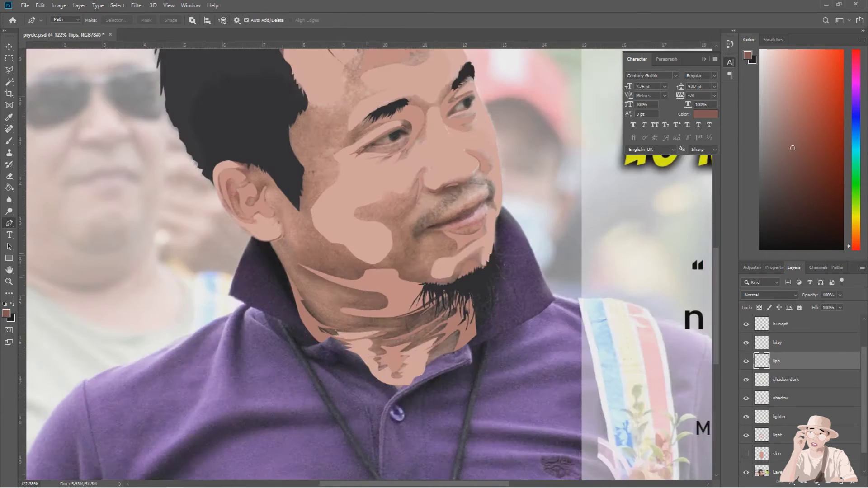
scroll(507, 177, up, 4)
click(461, 239)
drag(451, 274, 428, 288)
click(411, 288)
drag(352, 288, 335, 285)
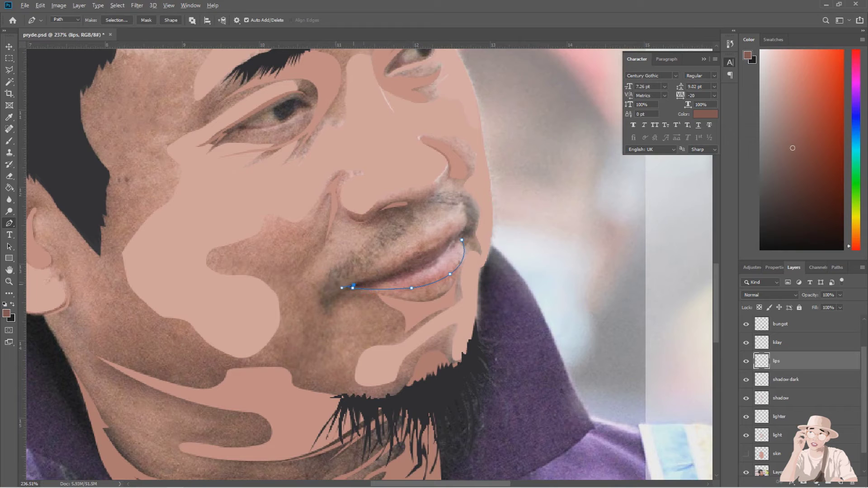
drag(412, 253, 433, 241)
drag(442, 236, 447, 234)
scroll(456, 228, up, 1)
key(ctrl+Return)
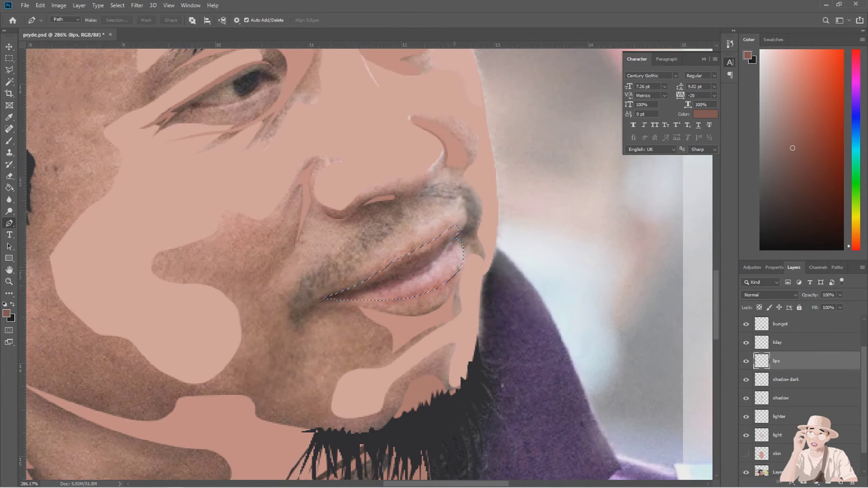
key(alt+BackSpace)
key(ctrl+d)
Choose a lighter muted pink, hide the lips layer, and trace the lit area of the lower lip as a selection.
click(6, 313)
click(734, 106)
click(746, 361)
key(p)
click(455, 242)
click(445, 259)
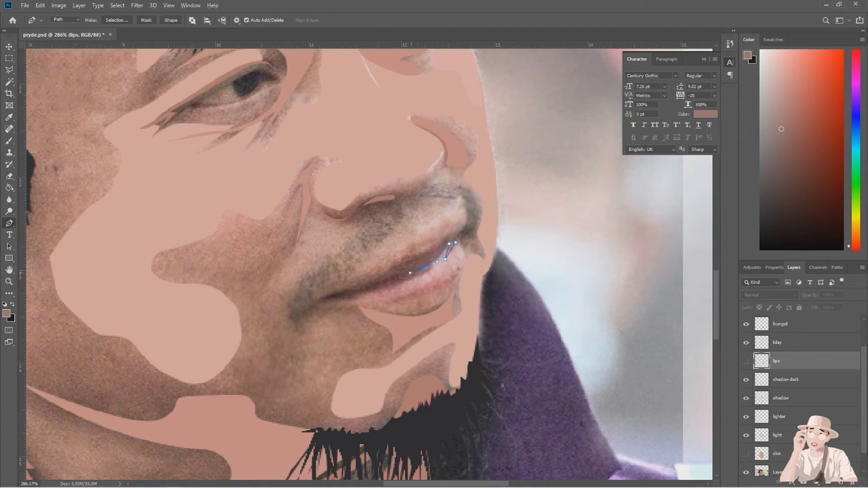
drag(383, 296, 402, 296)
key(ctrl+comma)
key(ctrl+comma)
key(ctrl+comma)
key(ctrl+comma)
click(449, 274)
key(ctrl+comma)
key(ctrl+Return)
Create a layer named lips light above lips, fill the lower-lip selection with the muted pink, and deselect.
key(ctrl+shift+alt+n)
double_click(776, 360)
text(lips light)
key(Return)
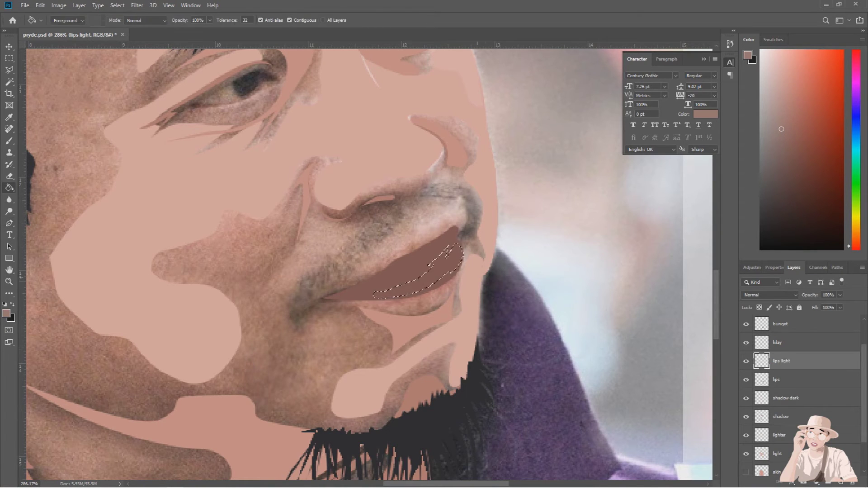
key(alt+BackSpace)
key(ctrl+d)
Set the foreground colour to a dark reddish brown for the darker lip areas.
key(i)
click(6, 313)
key(Return)
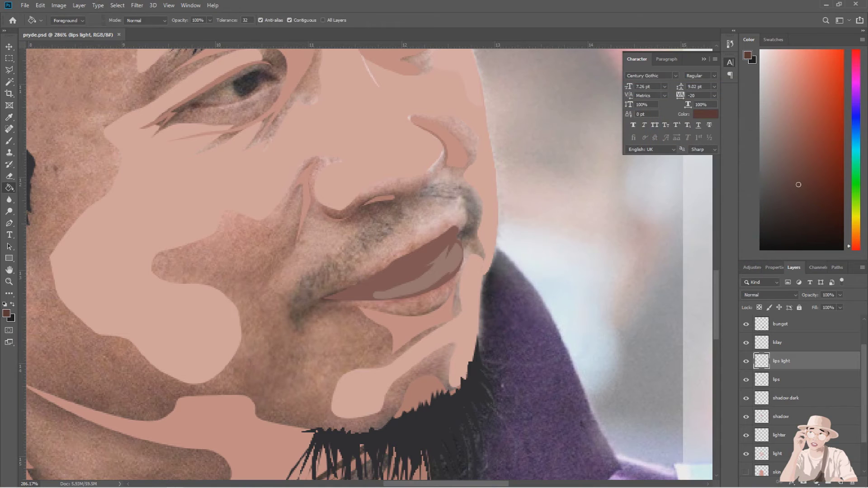
Hide the lips layer and trace the dark parting between the upper and lower lip as a selection.
key(ctrl+comma)
key(p)
click(325, 297)
click(360, 300)
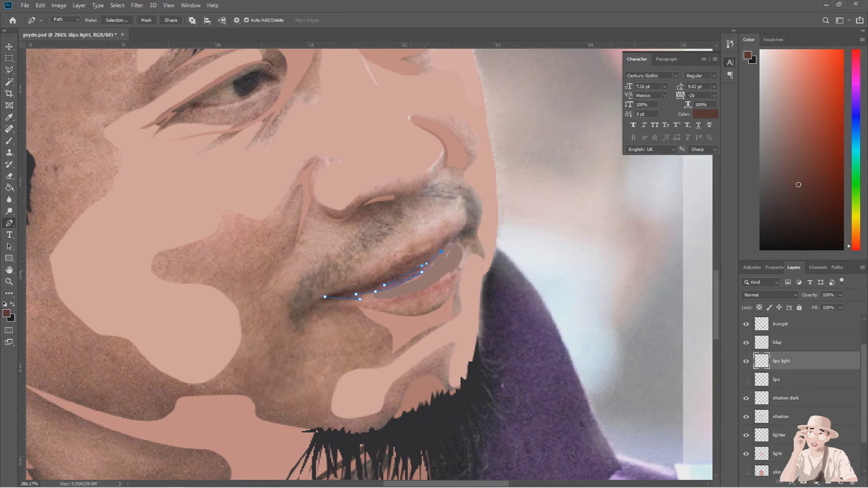
scroll(401, 286, up, 3)
scroll(402, 286, down, 2)
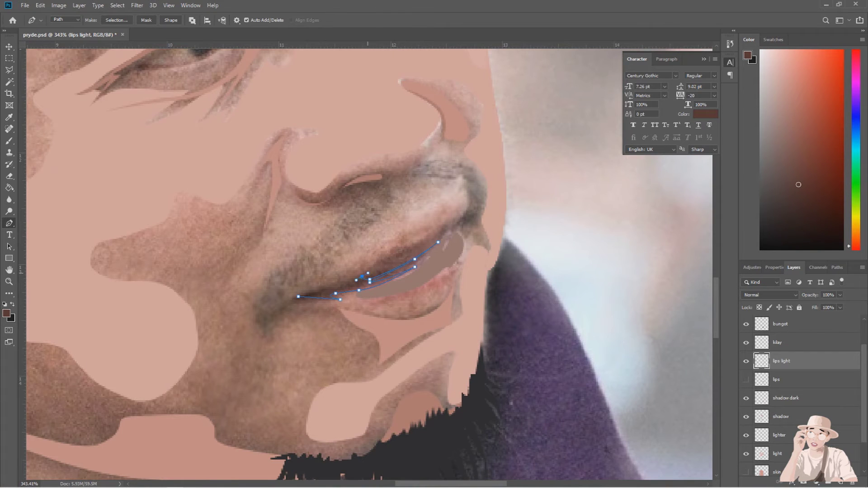
key(ctrl+comma)
key(ctrl+Return)
Create a layer named lips shadow, fill the parting selection with the dark reddish brown, deselect, and save.
key(ctrl+shift+alt+n)
text(lips shadow)
key(Return)
key(alt+BackSpace)
key(ctrl+d)
key(ctrl+s)
key(Return)
Trace the lit area of the upper lip, fill it with the muted pink on the lips light layer, and deselect.
click(441, 234)
drag(453, 218, 460, 219)
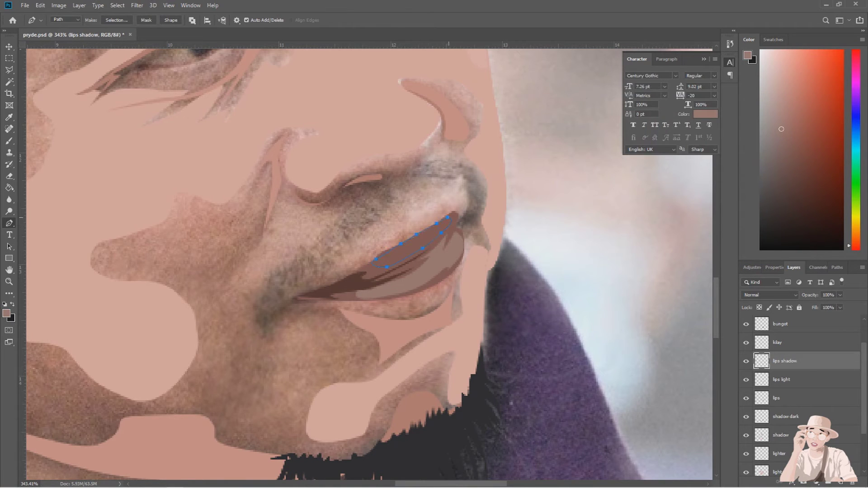
key(ctrl+Return)
key(g)
key(alt+[)
key(alt+BackSpace)
key(ctrl+d)
key(ctrl+0)
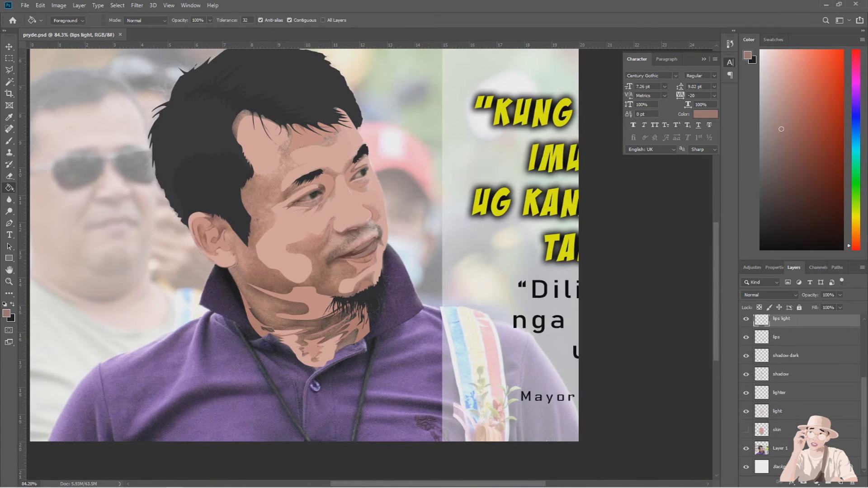
Lower the lips layer's opacity to 96%, checking it with the skin layer shown briefly.
click(746, 429)
click(787, 337)
mouse_move(839, 295)
mouse_down()
mouse_move(828, 306)
mouse_move(841, 305)
mouse_up()
click(746, 430)
scroll(342, 262, up, 6)
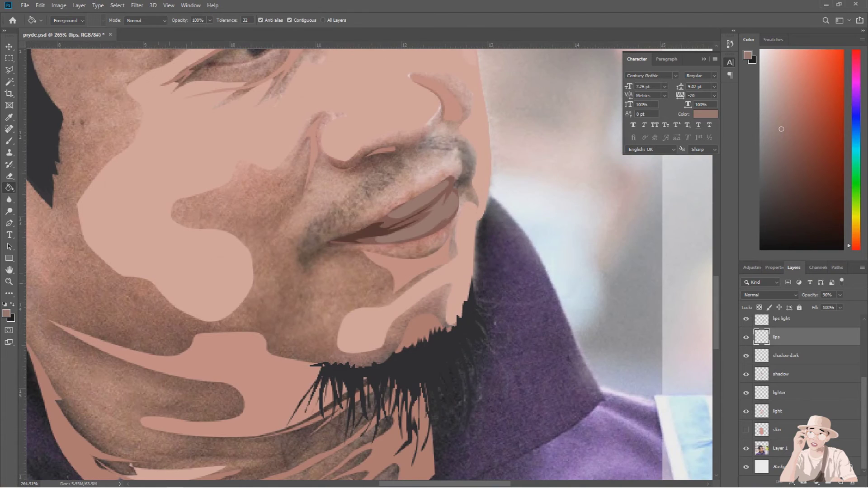
Choose the lips' reddish brown, trace along the lower lip's bottom edge, fill it on the lips layer, deselect, and save.
click(747, 55)
click(571, 165)
click(731, 106)
key(p)
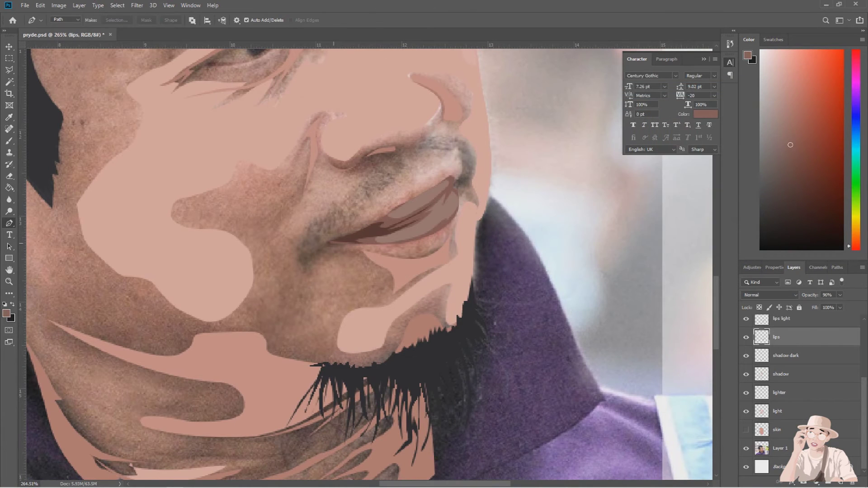
click(333, 244)
drag(391, 248, 404, 247)
drag(455, 222, 467, 199)
key(ctrl+Return)
key(g)
click(407, 238)
key(ctrl+d)
key(ctrl+s)
Trace the upper lip's top edge out to the mouth corner, fill it with the reddish brown on the lips layer, and save.
key(p)
click(454, 178)
click(452, 168)
drag(426, 181, 415, 189)
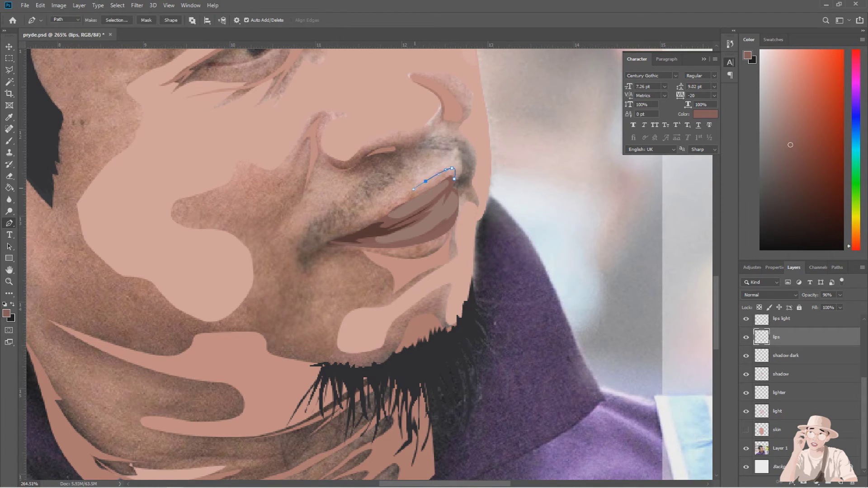
drag(331, 239, 312, 248)
key(ctrl+Return)
key(g)
click(407, 206)
key(ctrl+d)
key(ctrl+s)
Choose the dark reddish brown and trace thin shadow shapes along the far end of the lips.
scroll(319, 204, down, 3)
click(6, 313)
click(722, 97)
scroll(353, 135, up, 5)
key(p)
click(457, 174)
click(435, 198)
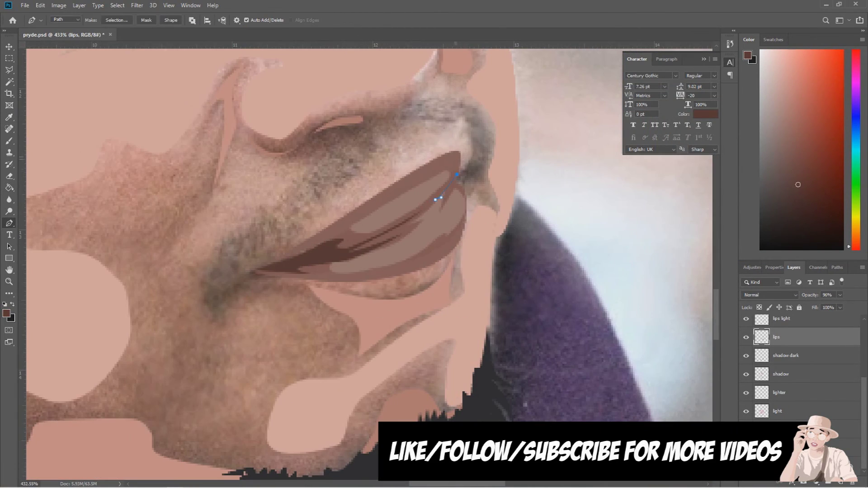
click(461, 156)
click(460, 238)
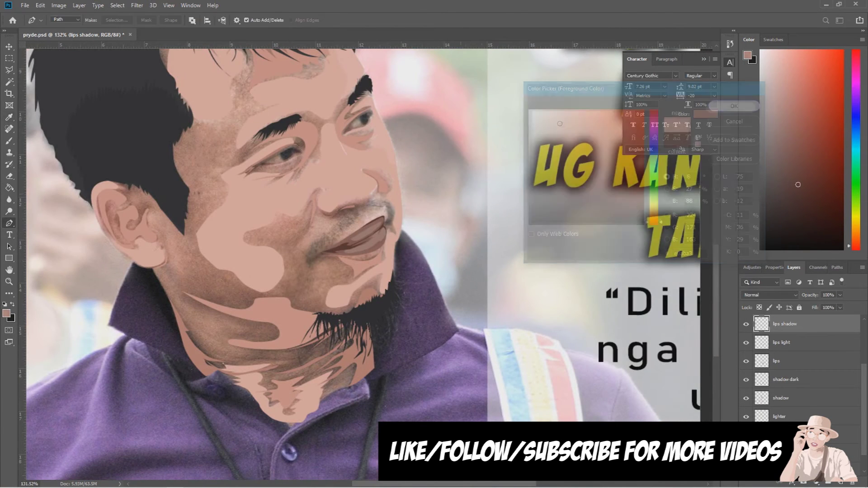
Trace the lit skin between the upper lip and the moustache as a selection.
scroll(362, 235, up, 5)
click(291, 284)
click(365, 239)
click(400, 220)
click(415, 221)
click(419, 210)
click(410, 195)
click(396, 197)
click(385, 202)
click(371, 201)
click(357, 209)
click(352, 220)
click(339, 238)
click(308, 263)
key(ctrl+Return)
scroll(807, 395, down, 1)
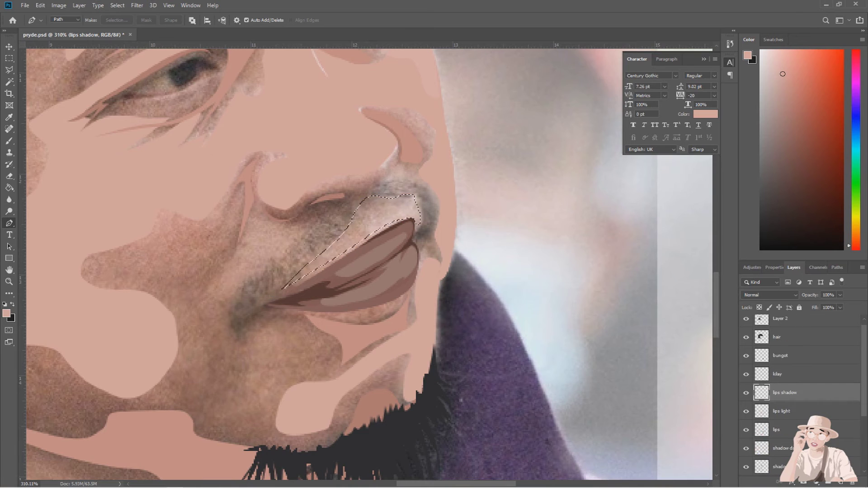
Fill the area above the upper lip with the light skin tone on the light layer, deselect, and hide the photo layer.
key(g)
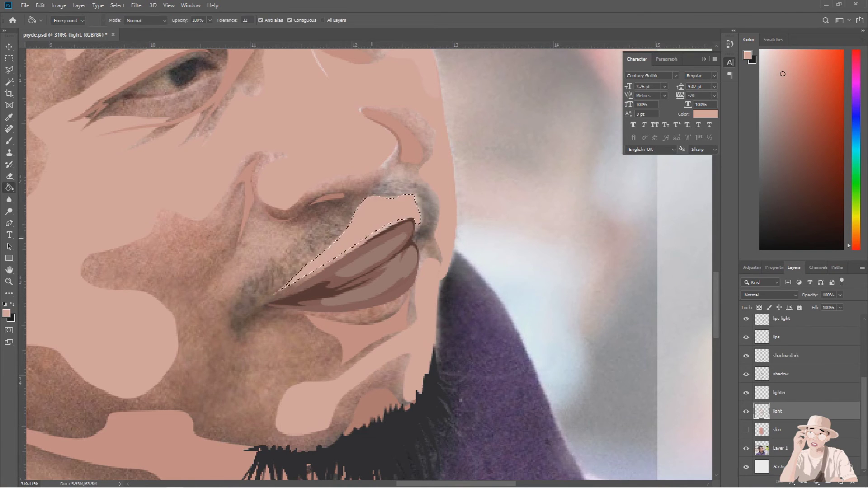
key(ctrl+d)
key(ctrl+0)
scroll(369, 264, down, 1)
click(746, 448)
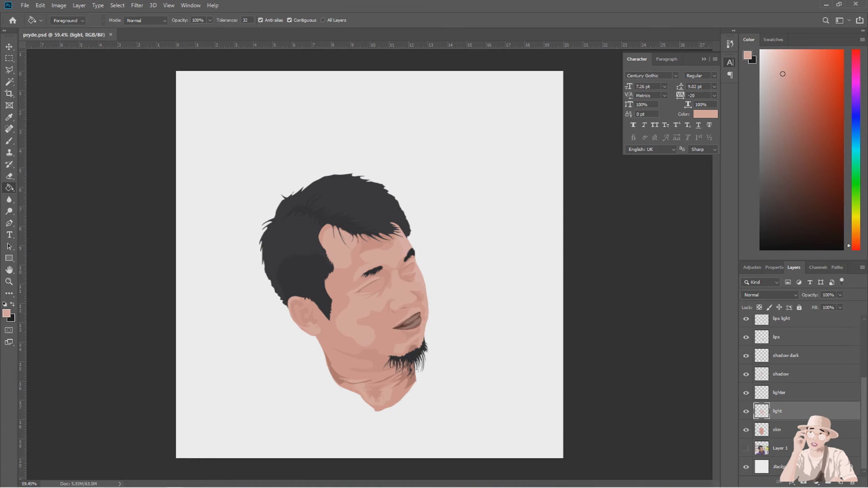
Create a layer named eyes between bungot and kilay, and hide the other artwork layers to expose the photo.
scroll(801, 393, up, 5)
click(777, 380)
double_click(777, 380)
text(eyes)
key(Return)
scroll(800, 393, down, 3)
drag(746, 472, 746, 319)
scroll(800, 393, up, 3)
click(746, 355)
Trace the near eye's iris and upper lash line and fill the shape with near-black on the eyes layer.
scroll(377, 288, up, 5)
key(p)
scroll(394, 231, up, 3)
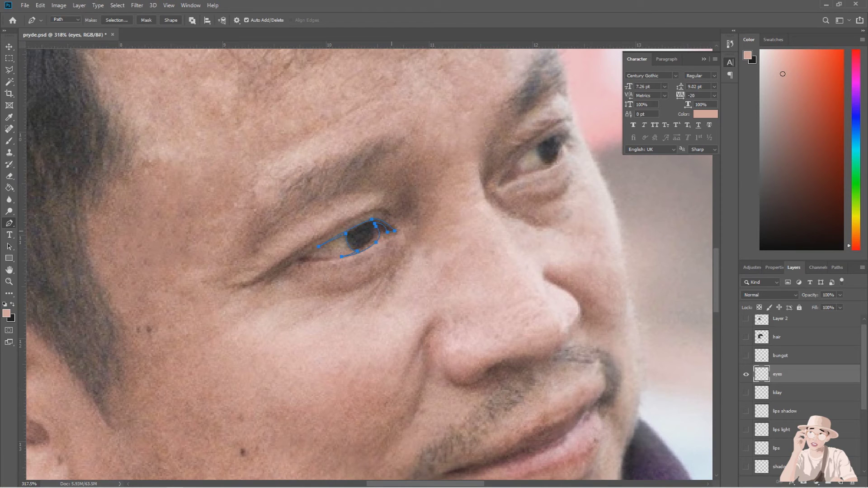
key(ctrl+Return)
key(g)
click(362, 237)
key(ctrl+z)
key(x)
click(362, 237)
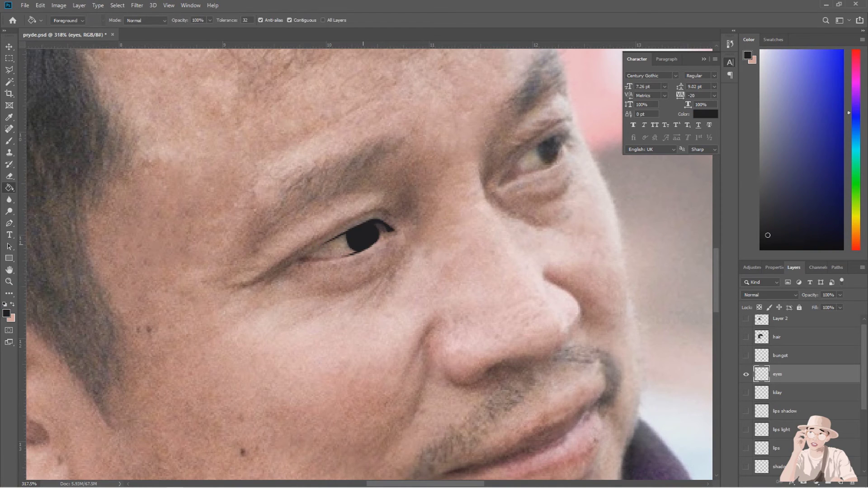
Trace the dark outer corner of the near eye and fill it with near-black.
key(p)
click(314, 249)
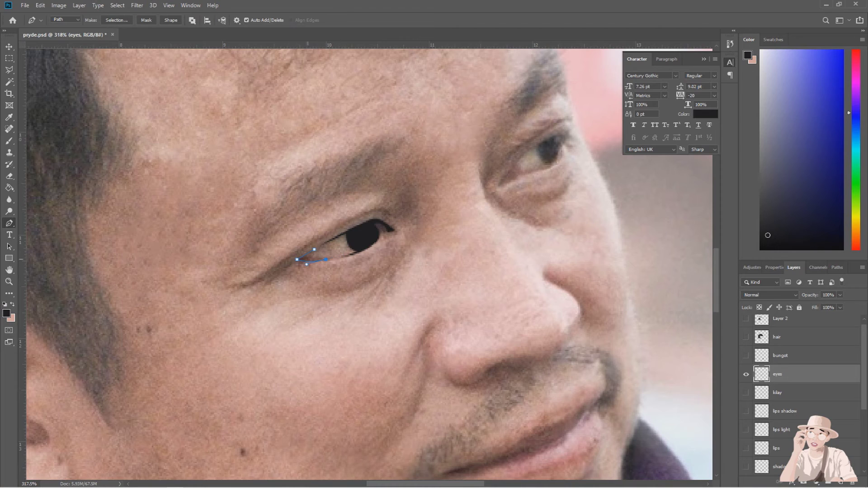
scroll(341, 283, up, 3)
key(ctrl+Return)
key(g)
click(294, 245)
Trace the far eye's iris and lash line and fill the shape with near-black on the eyes layer.
scroll(362, 263, down, 3)
scroll(181, 254, up, 2)
key(p)
click(325, 163)
click(354, 143)
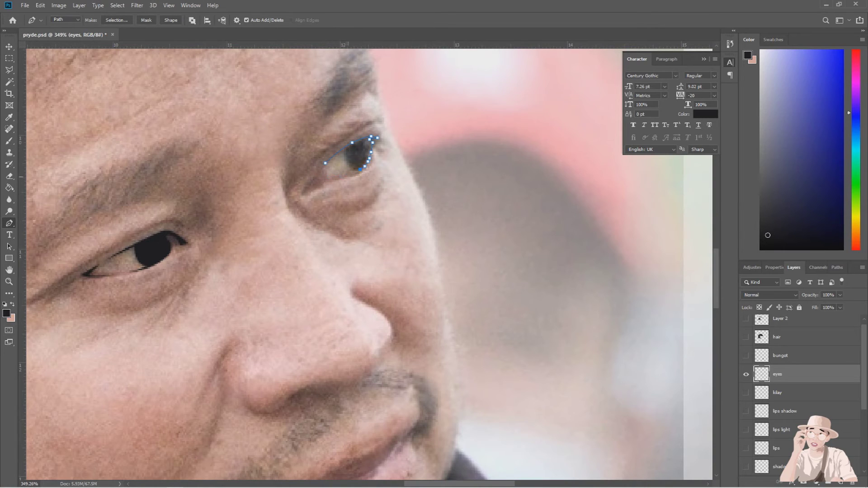
key(ctrl+Return)
key(g)
click(357, 155)
Trace the dark inner corner of the far eye and fill it with near-black.
key(p)
click(316, 173)
click(302, 194)
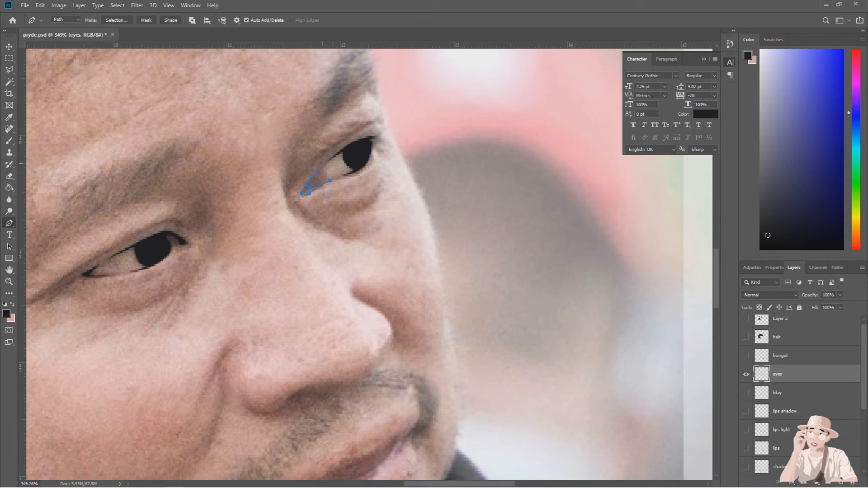
key(ctrl+Return)
key(g)
click(308, 190)
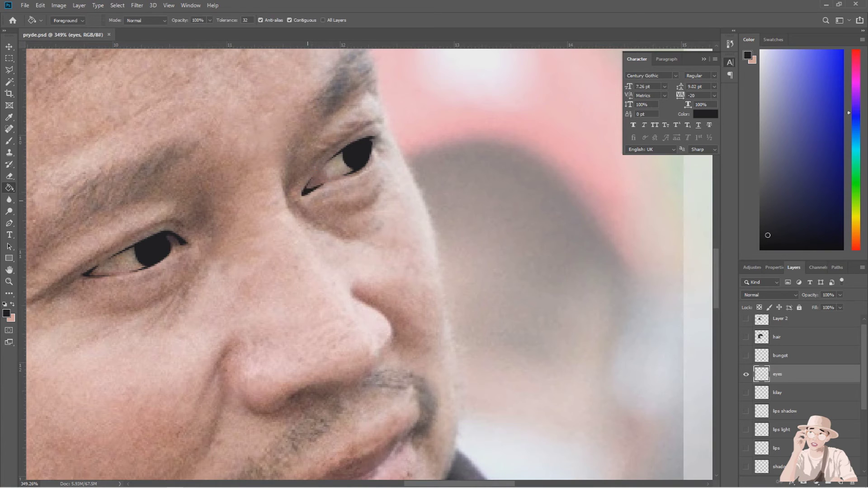
Show all the artwork layers again and hide the photo on Layer 1.
scroll(309, 190, down, 5)
click(746, 337)
click(746, 356)
drag(746, 393, 746, 470)
scroll(746, 452, down, 2)
click(746, 448)
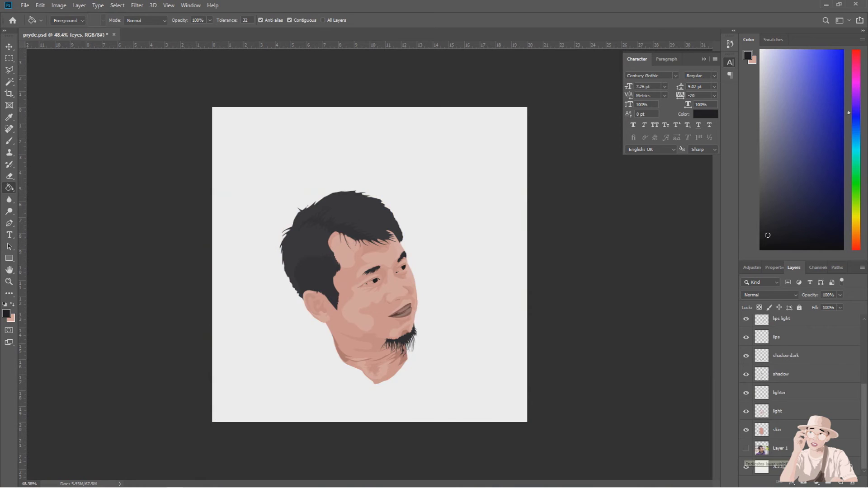
Set the foreground colour to a pale pink and create a layer named eyes white below the eyes layer.
scroll(359, 295, up, 5)
click(747, 55)
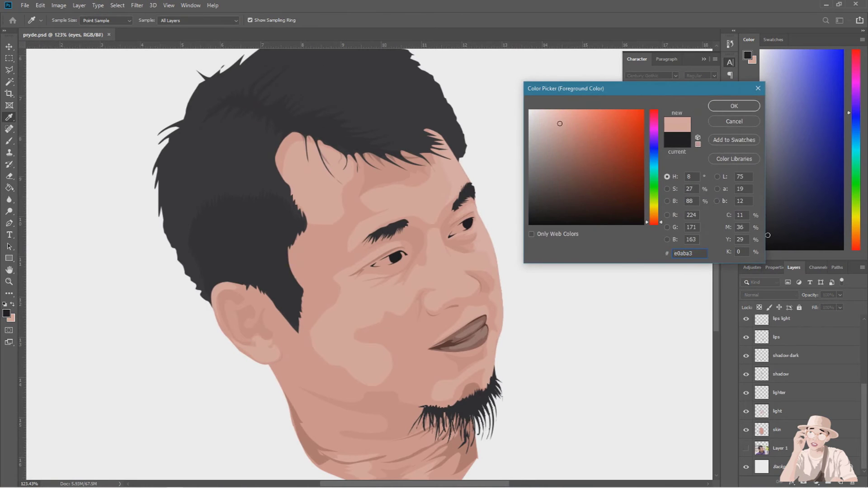
click(732, 102)
key(ctrl+shift+alt+n)
double_click(780, 356)
text(eye)
key(Return)
scroll(407, 285, up, 5)
key(p)
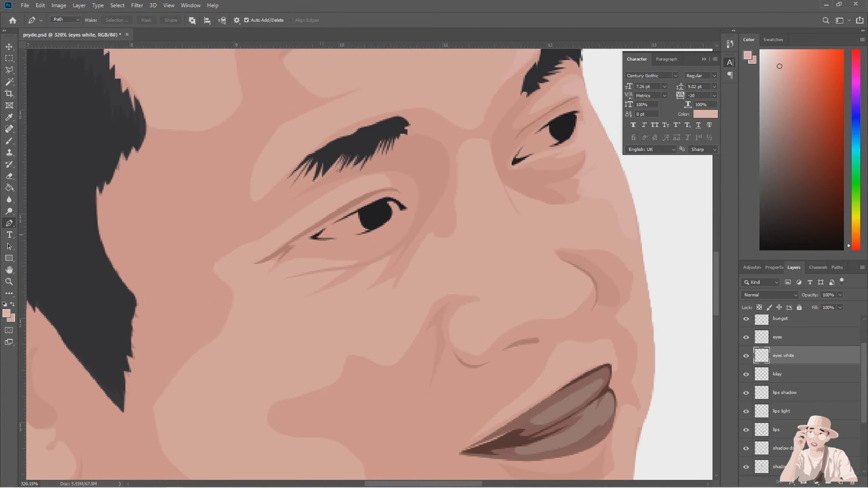
Trace the white of the near eye, fill it with the pale pink on the eyes white layer, and deselect.
drag(404, 207, 288, 242)
key(ctrl+Return)
key(alt+BackSpace)
key(ctrl+d)
Trace the white of the far eye and fill it with the pale pink on the eyes white layer.
click(523, 145)
click(549, 146)
click(565, 138)
click(578, 112)
click(550, 119)
key(ctrl+Return)
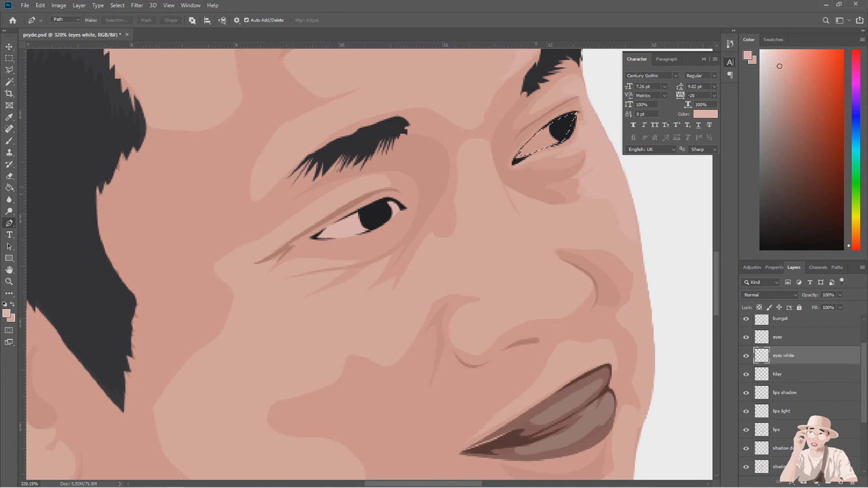
key(g)
scroll(369, 265, down, 5)
drag(369, 265, 431, 328)
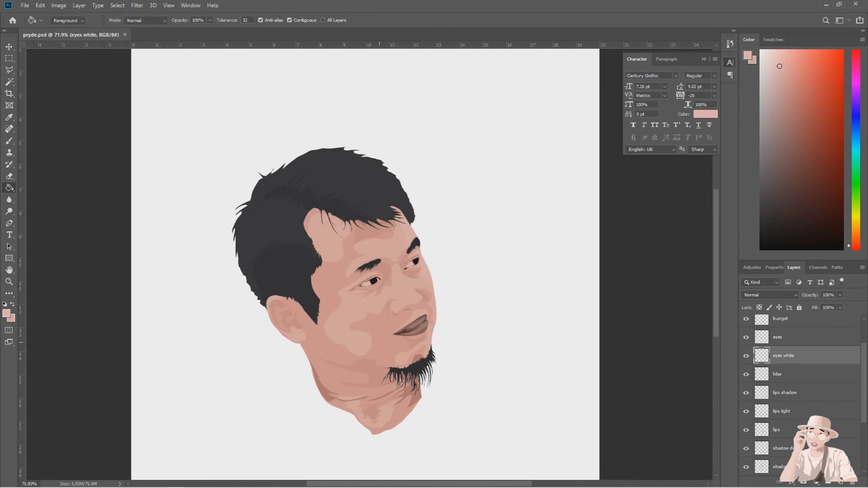
Set the foreground colour to a deeper salmon pink, hide the skin layer, and show the photo on Layer 1.
click(6, 313)
click(731, 107)
scroll(801, 393, down, 3)
click(746, 430)
click(746, 448)
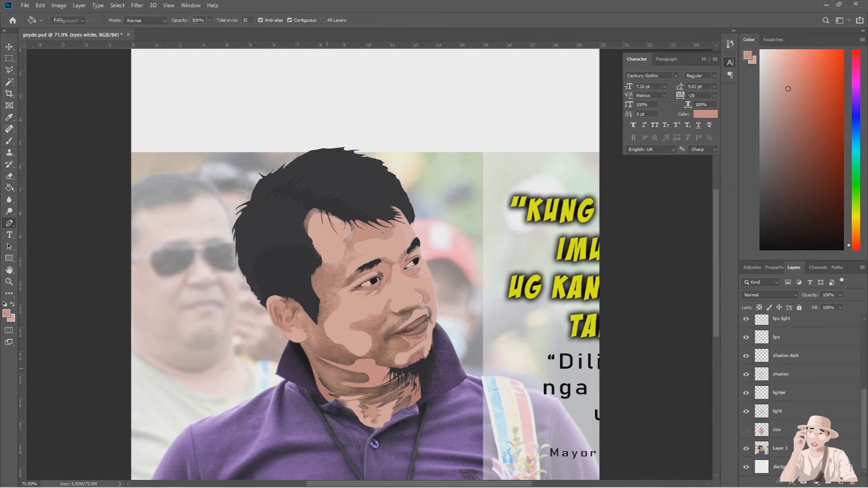
Trace the shadow area down the side of the face from temple to jaw, fill it with salmon pink on the shadow layer, and save.
key(p)
scroll(366, 320, up, 3)
click(293, 227)
click(306, 250)
click(303, 278)
click(307, 297)
click(293, 329)
click(312, 360)
click(330, 385)
click(294, 382)
click(279, 364)
click(284, 351)
click(279, 338)
click(275, 319)
click(270, 307)
click(261, 302)
click(250, 297)
drag(273, 284, 272, 270)
click(294, 227)
click(781, 374)
key(ctrl+Return)
key(g)
click(298, 343)
scroll(369, 302, down, 5)
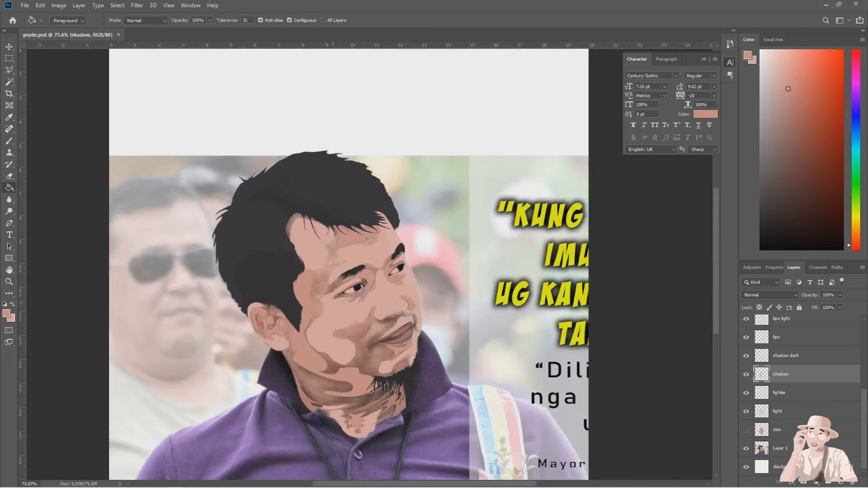
key(ctrl+s)
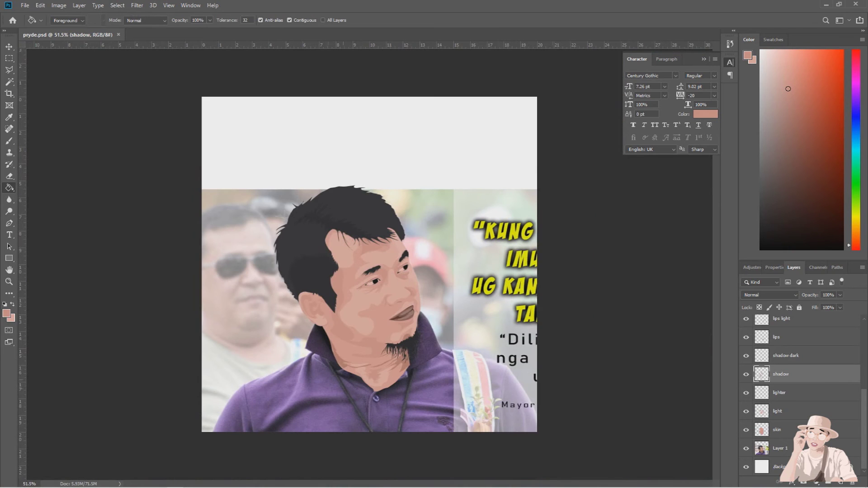
Trace the small nostril shape under the nose and fill it with colour a66d64 on the shadow dark layer.
scroll(394, 312, up, 4)
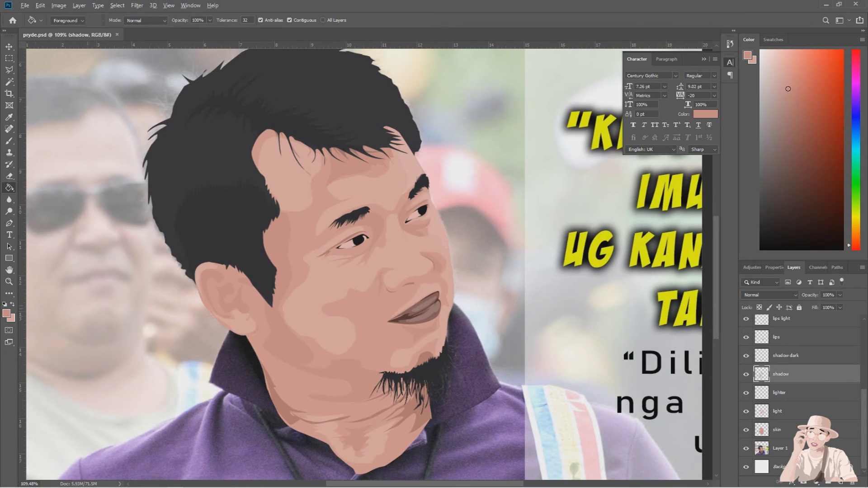
text(a66e64)
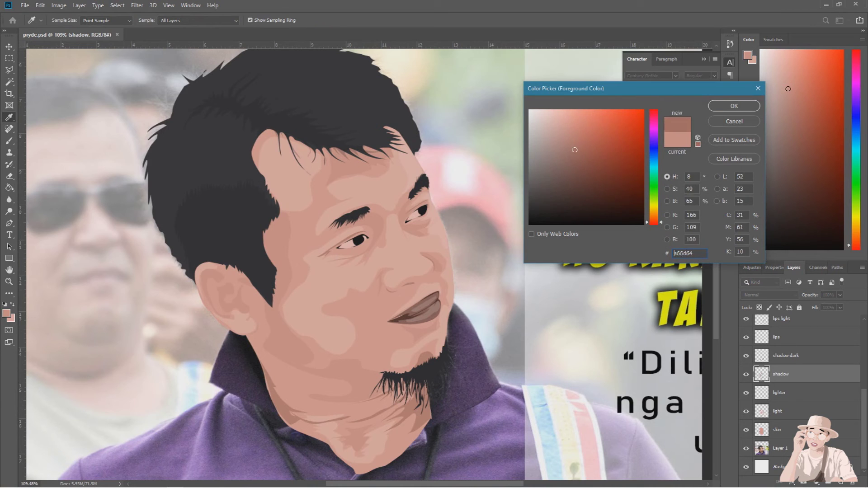
key(Return)
key(g)
scroll(369, 322, up, 5)
key(p)
click(451, 229)
click(466, 227)
click(483, 220)
drag(468, 219, 477, 215)
key(ctrl+Return)
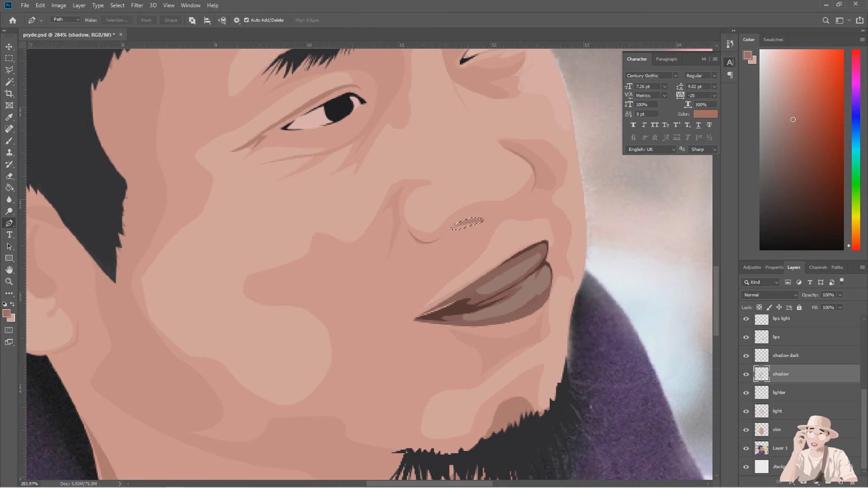
key(alt+bracketright)
key(g)
click(467, 224)
Hide the skin, trace and fill a small salmon pink shape between nose and upper lip on the shadow layer, and show the skin again.
click(746, 429)
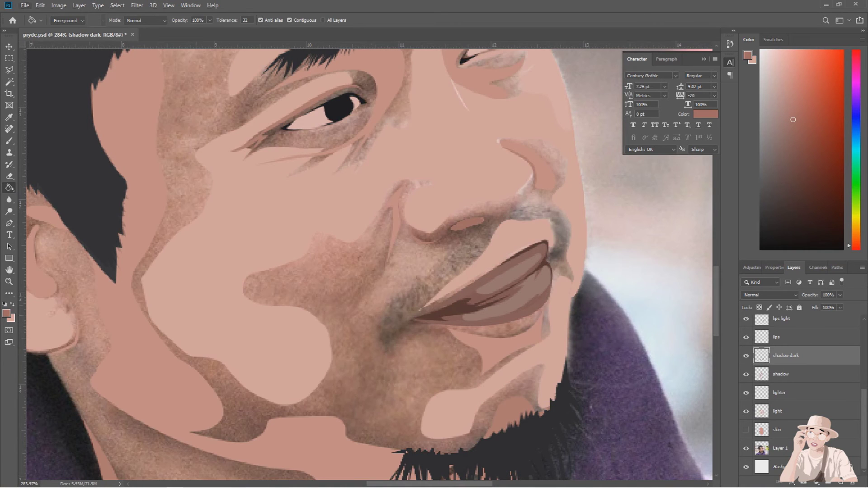
click(748, 55)
click(588, 131)
click(721, 107)
key(p)
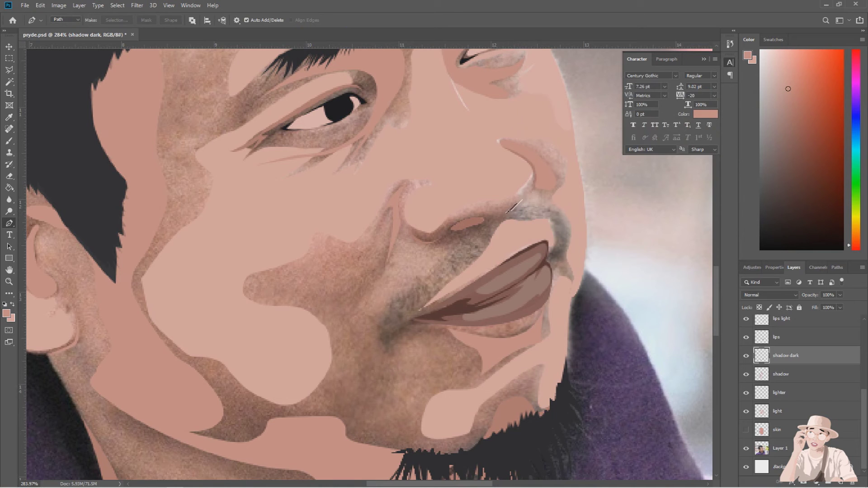
key(alt+bracketleft)
key(g)
scroll(514, 208, down, 6)
click(746, 430)
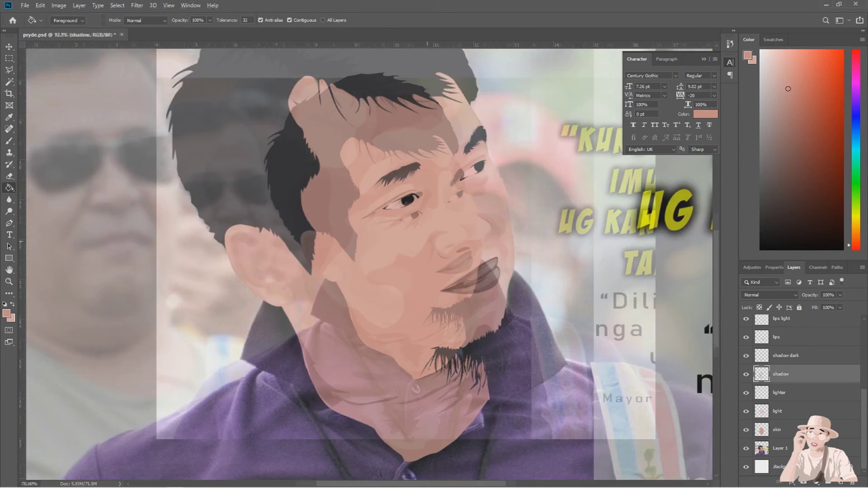
Reduce the opacity of the light layer to 55%.
key(alt+bracketleft)
key(alt+bracketleft)
drag(839, 294, 821, 306)
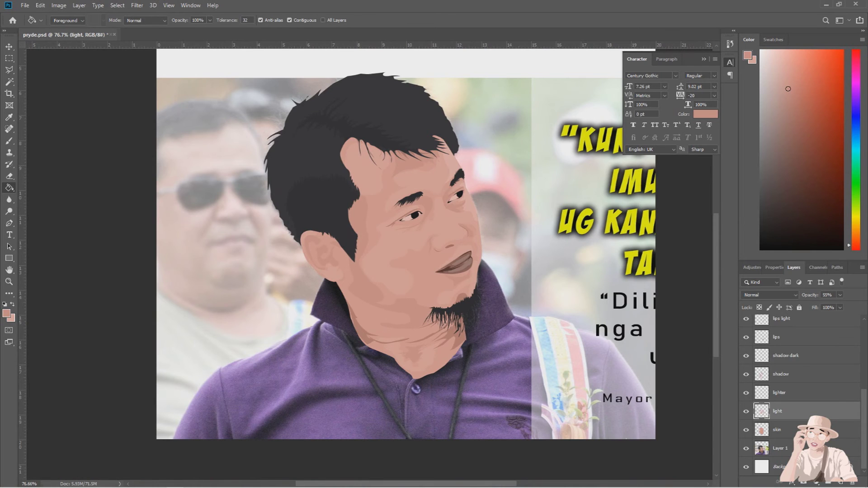
Compare the original photo on Layer 1 with the flat illustration by alternating which of them is visible.
scroll(393, 213, down, 1)
click(746, 449)
alt+click(745, 449)
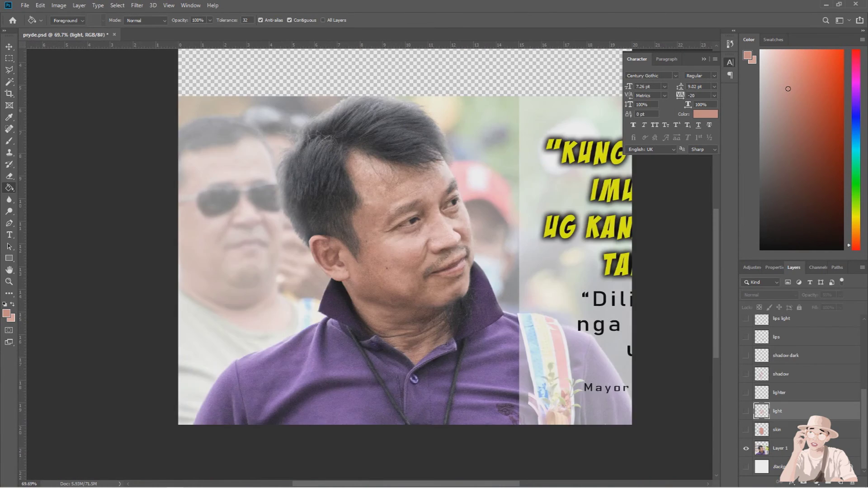
alt+click(746, 449)
alt+click(746, 449)
alt+click(746, 449)
alt+click(746, 448)
alt+click(746, 448)
scroll(547, 226, up, 2)
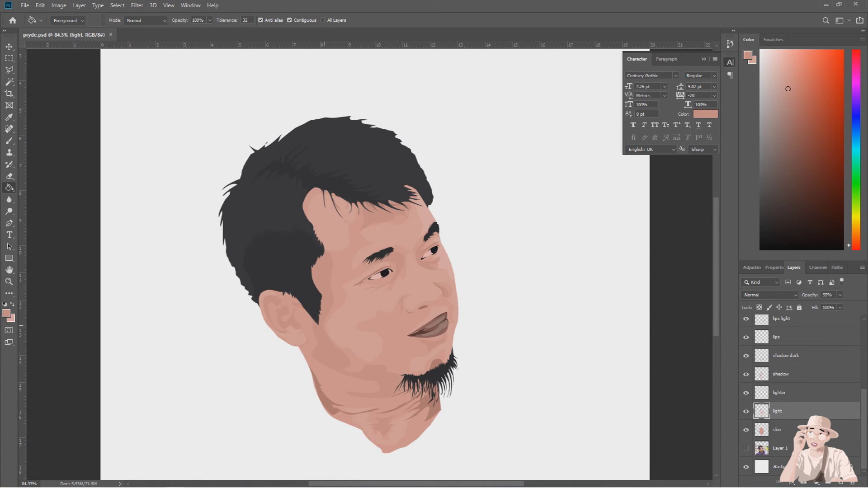
scroll(338, 262, down, 2)
alt+click(746, 449)
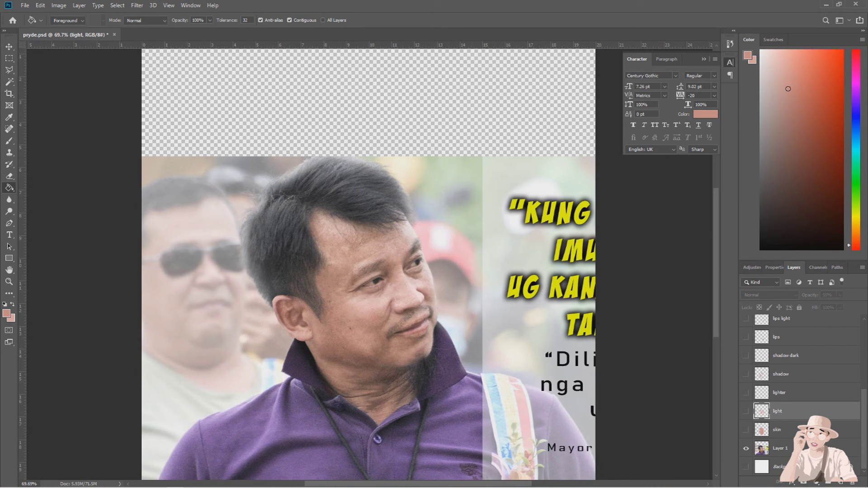
alt+click(746, 448)
alt+click(746, 449)
alt+click(746, 448)
alt+click(746, 448)
alt+click(746, 449)
alt+click(746, 448)
alt+click(746, 449)
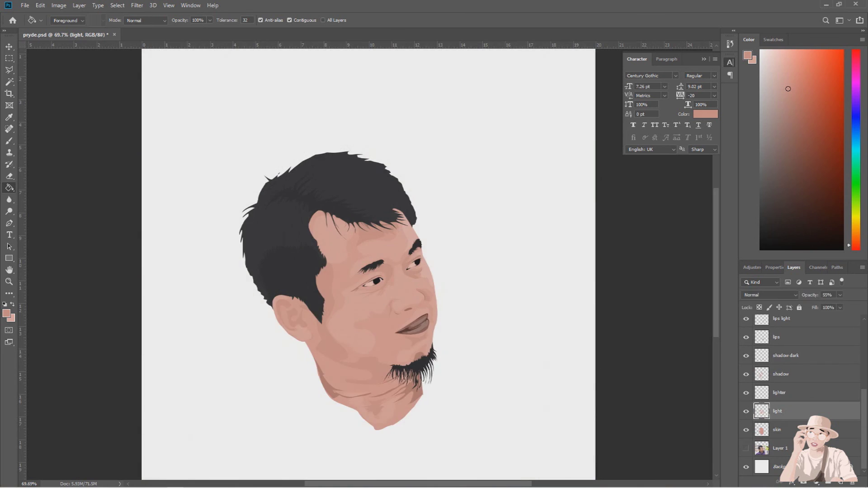
alt+click(745, 449)
alt+click(746, 448)
alt+click(746, 449)
alt+click(746, 449)
Trace hair strands at the outer end of the near eyebrow, fill them with near-black on the kilay layer, and save the document.
click(747, 56)
key(Return)
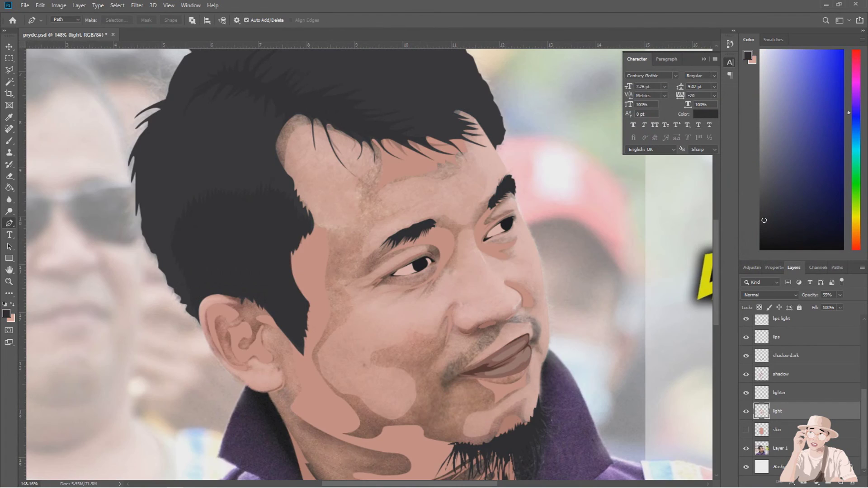
scroll(380, 272, up, 3)
click(366, 244)
drag(384, 220, 386, 232)
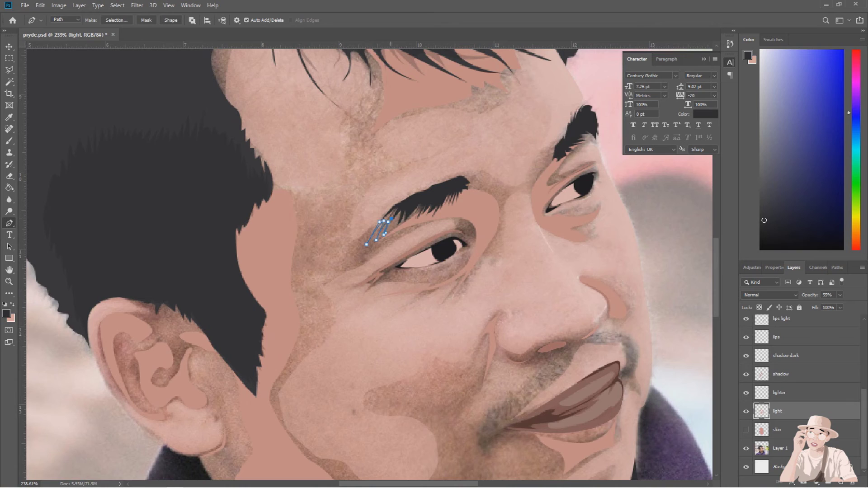
click(395, 216)
key(ctrl+Return)
key(alt+bracketright)
key(alt+bracketright)
key(alt+bracketright)
key(alt+bracketright)
key(alt+bracketright)
key(alt+bracketright)
key(alt+bracketright)
key(g)
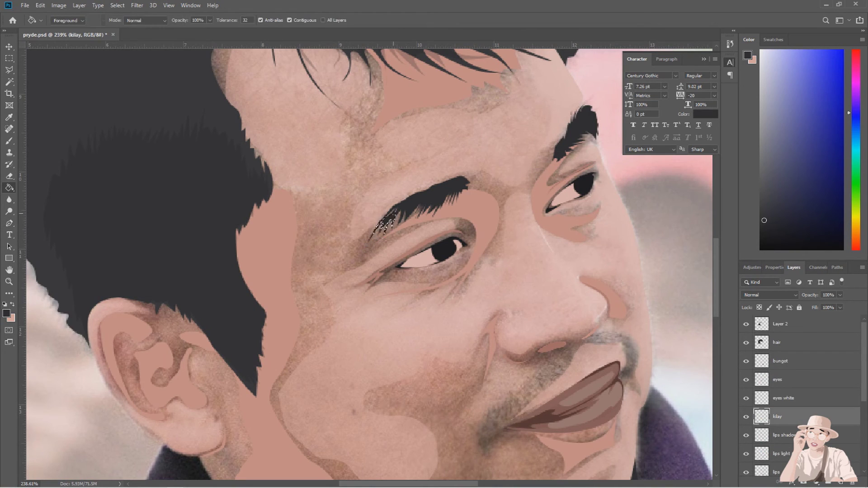
key(ctrl+0)
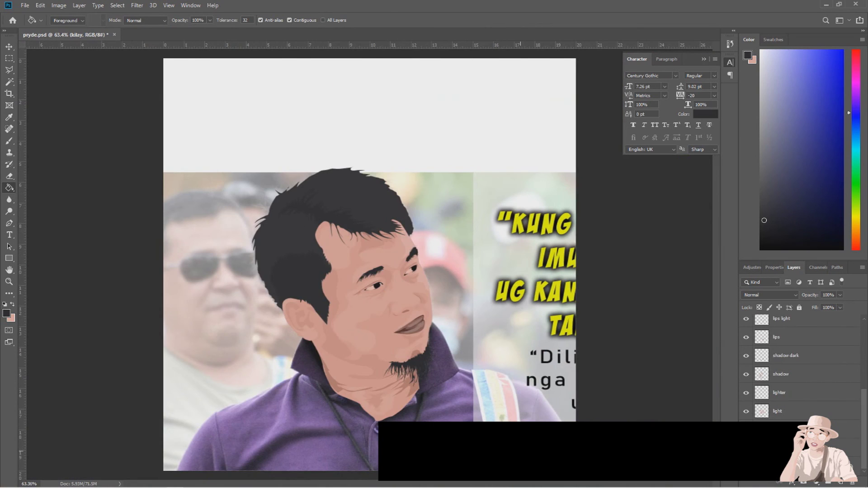
key(ctrl+s)
Place a copy of the Layer 1 photo above all other layers and set its opacity to 86%.
scroll(348, 371, up, 1)
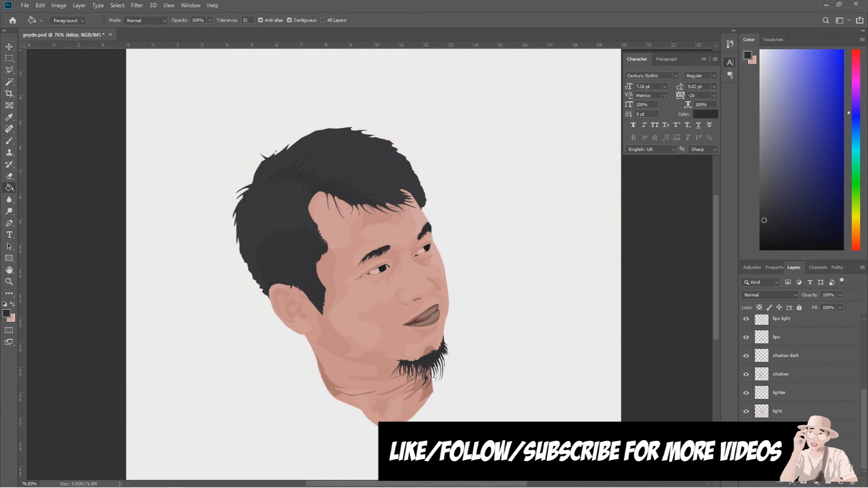
scroll(413, 336, up, 5)
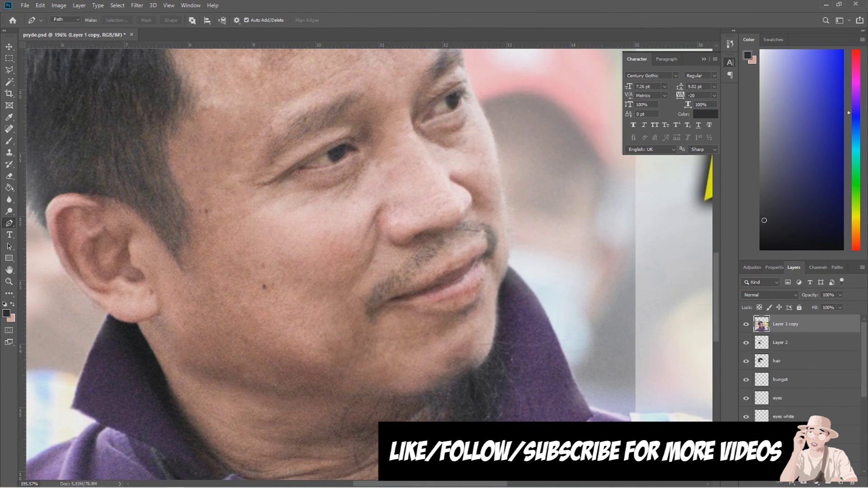
key(8)
key(6)
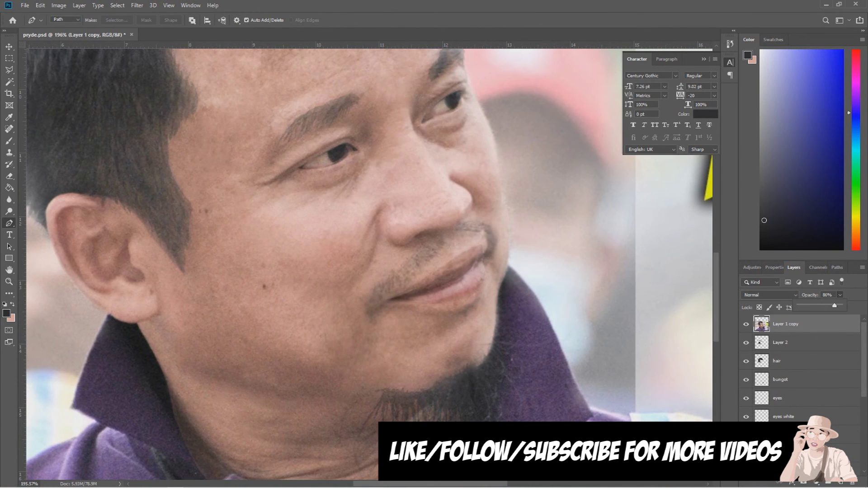
Trace a small moustache tuft above the near corner of the mouth, fill it with near-black on a new layer, and deselect.
drag(387, 283, 388, 277)
key(ctrl+shift+alt+n)
key(ctrl+Return)
key(alt+BackSpace)
key(ctrl+d)
key(g)
Trace a second moustache tuft just below the nostril, fill it with near-black on the same layer, and deselect.
key(p)
click(438, 240)
click(440, 251)
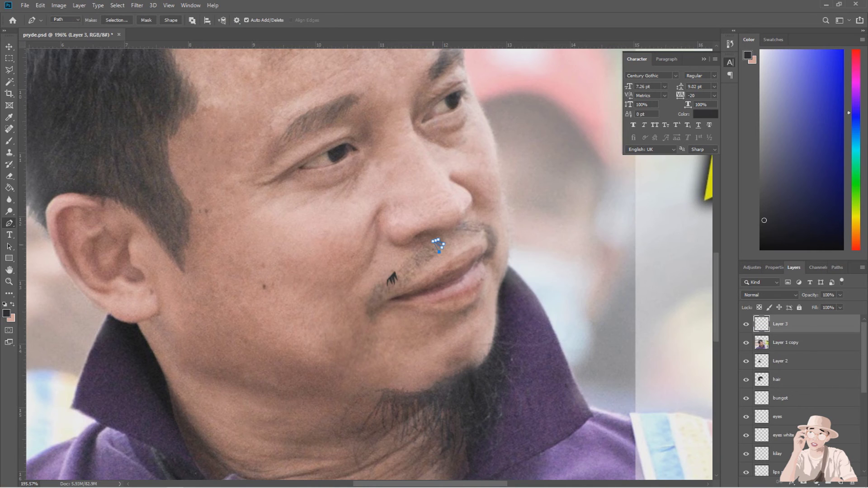
scroll(442, 258, up, 4)
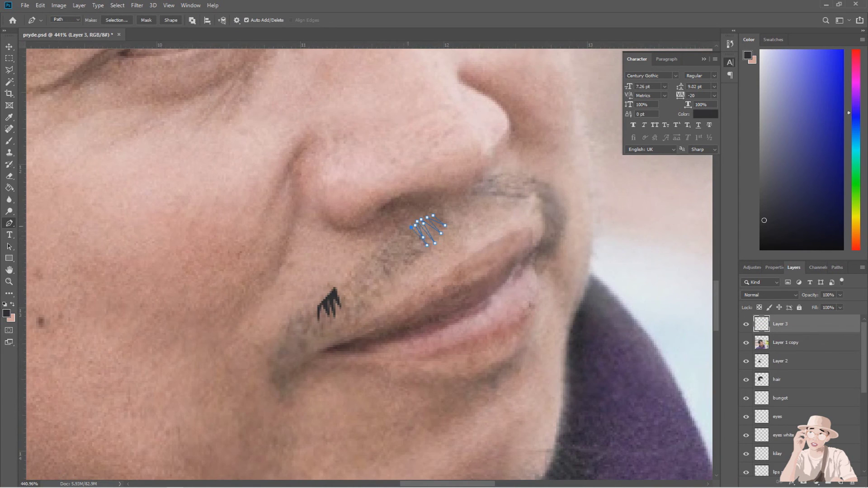
key(ctrl+Return)
key(alt+BackSpace)
key(ctrl+d)
Trace the jagged moustache section connecting the two tufts, fill it with near-black, and deselect.
click(367, 277)
click(377, 284)
click(367, 270)
click(378, 272)
click(377, 263)
click(385, 269)
click(385, 253)
click(393, 263)
drag(394, 251, 407, 261)
click(389, 246)
click(406, 243)
click(395, 240)
click(413, 244)
click(414, 239)
click(402, 230)
click(390, 239)
click(371, 258)
click(361, 267)
click(356, 271)
click(351, 275)
click(346, 280)
click(335, 285)
click(345, 295)
click(351, 290)
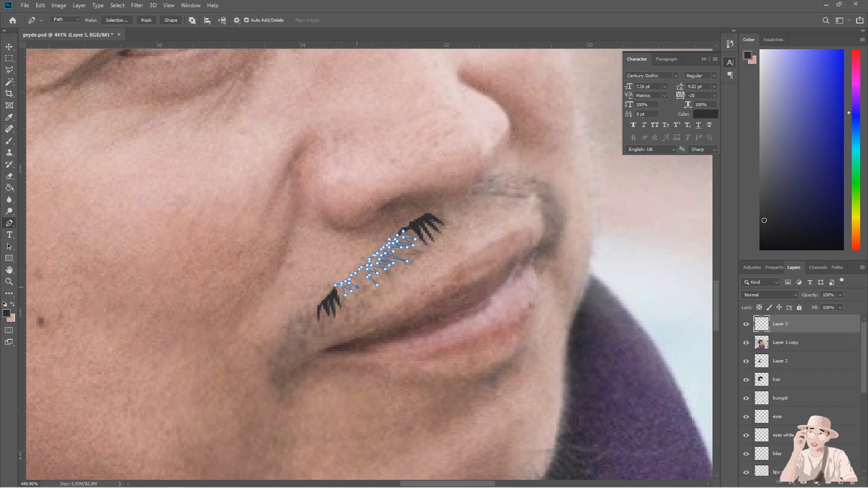
scroll(361, 278, up, 1)
key(ctrl+Return)
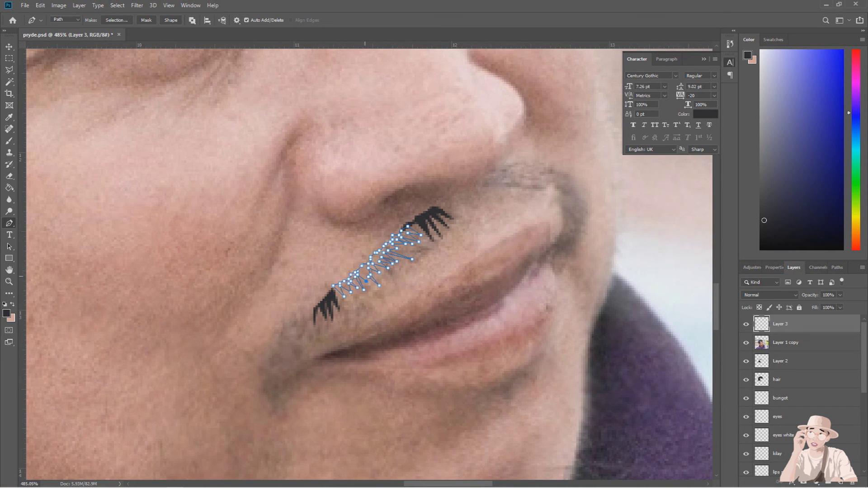
key(g)
click(364, 277)
key(ctrl+d)
scroll(362, 278, down, 3)
scroll(361, 278, up, 3)
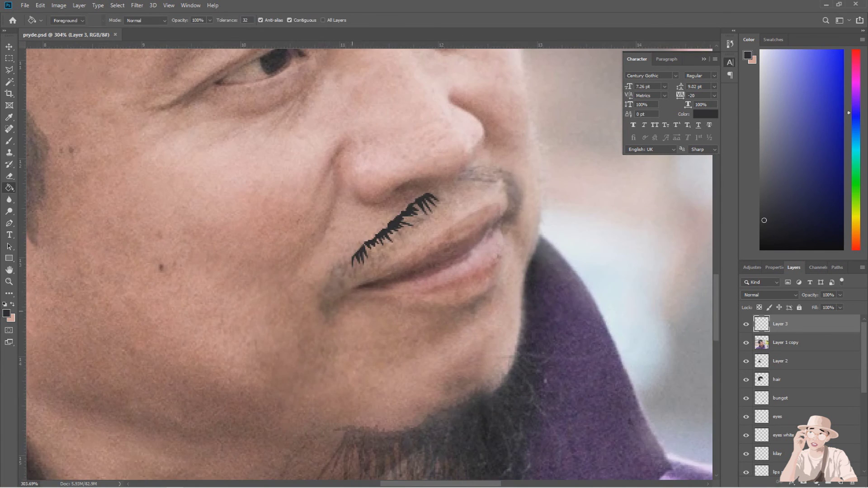
Trace the outer end of the moustache curving down beside the near mouth corner, fill it with near-black, and deselect.
key(p)
click(326, 293)
click(330, 304)
click(345, 267)
click(351, 264)
click(351, 256)
click(335, 270)
key(ctrl+Return)
key(g)
click(344, 271)
key(ctrl+d)
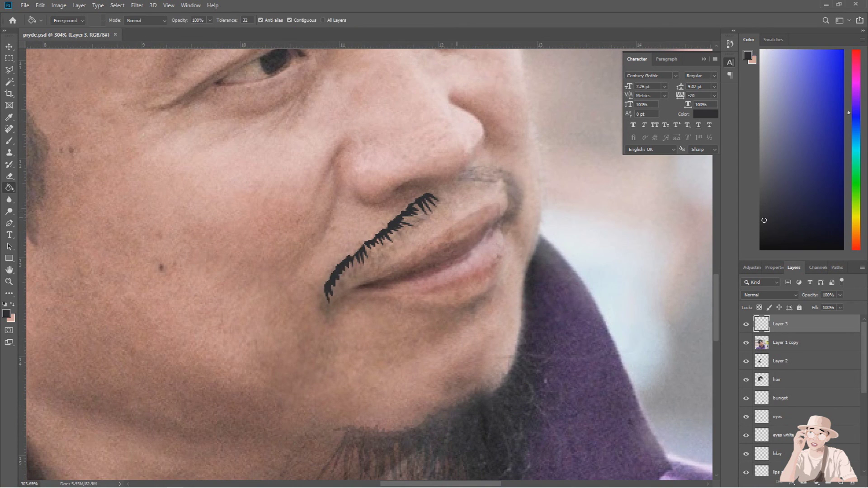
Trace the upper edge of the far half of the moustache from below the nose tip down around the far mouth corner.
key(p)
click(459, 179)
click(475, 170)
click(489, 170)
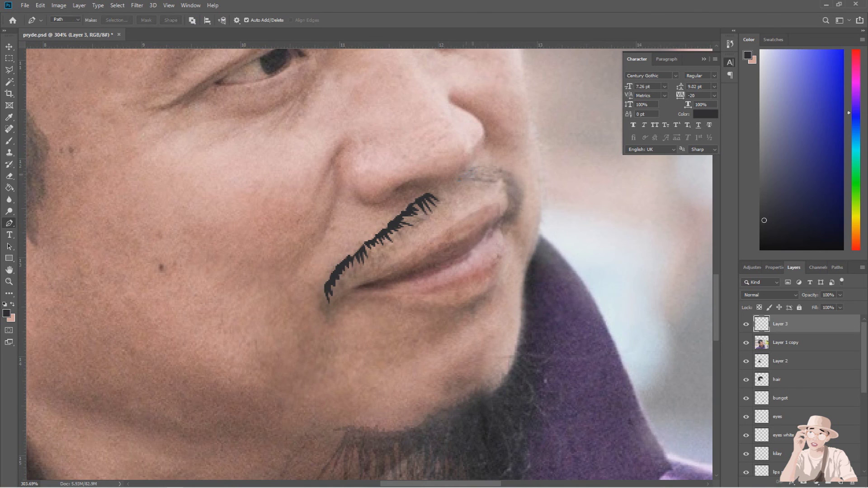
scroll(474, 179, up, 2)
click(495, 168)
click(509, 162)
click(522, 165)
click(532, 178)
click(540, 191)
click(538, 201)
click(544, 207)
click(539, 210)
click(540, 220)
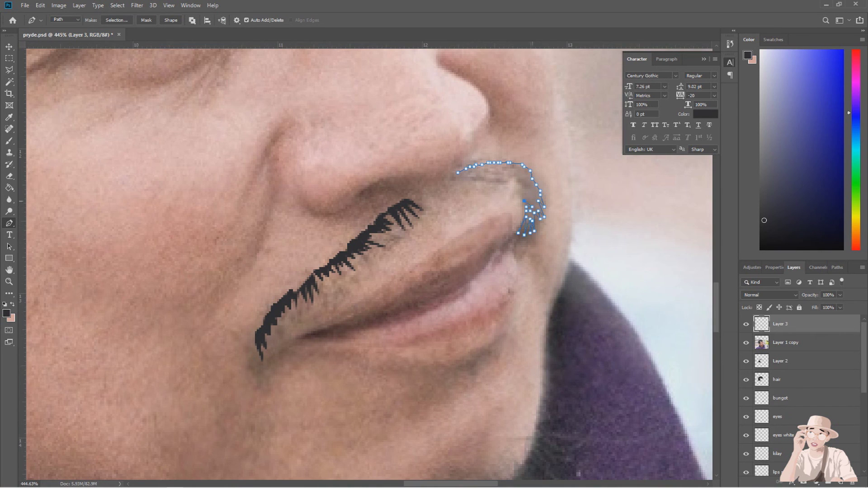
Complete the outline along the jagged inner edge of the far moustache and fill it with near-black on Layer 3.
click(519, 195)
click(522, 187)
click(508, 174)
click(488, 168)
click(496, 183)
click(493, 176)
click(487, 183)
click(477, 175)
click(464, 177)
click(452, 178)
key(ctrl+Return)
key(g)
click(529, 203)
Hide the Layer 1 copy and Layer 1 photos and reduce the moustache layer's opacity to 50%.
key(ctrl+0)
click(746, 342)
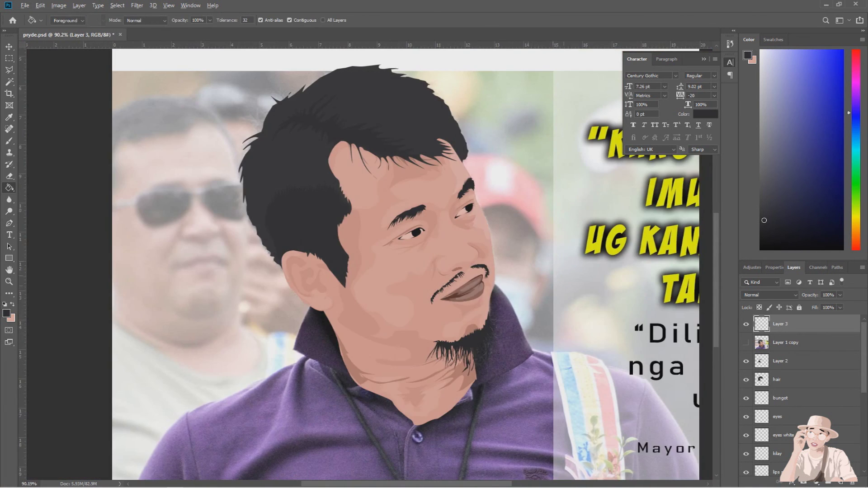
scroll(362, 262, down, 3)
scroll(800, 393, down, 5)
click(746, 448)
scroll(411, 316, up, 6)
Paint small stubble dots with a 1 px brush between the near half of the moustache and the upper lip.
key(p)
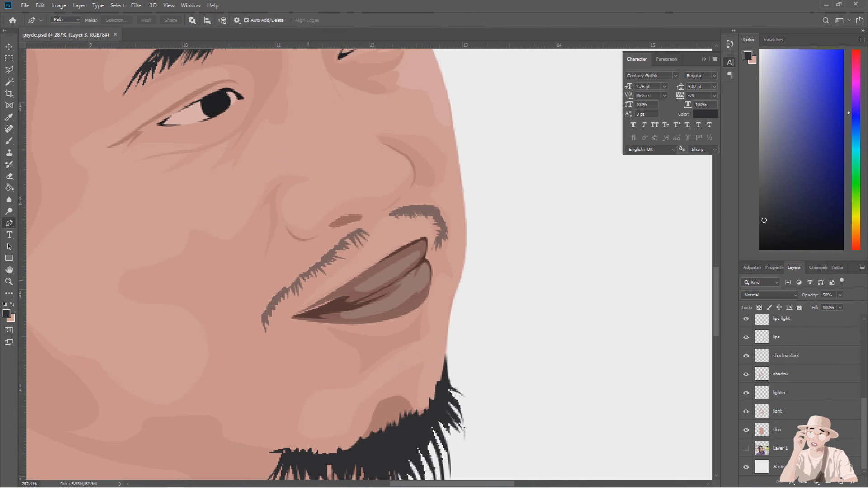
scroll(800, 394, up, 5)
key(b)
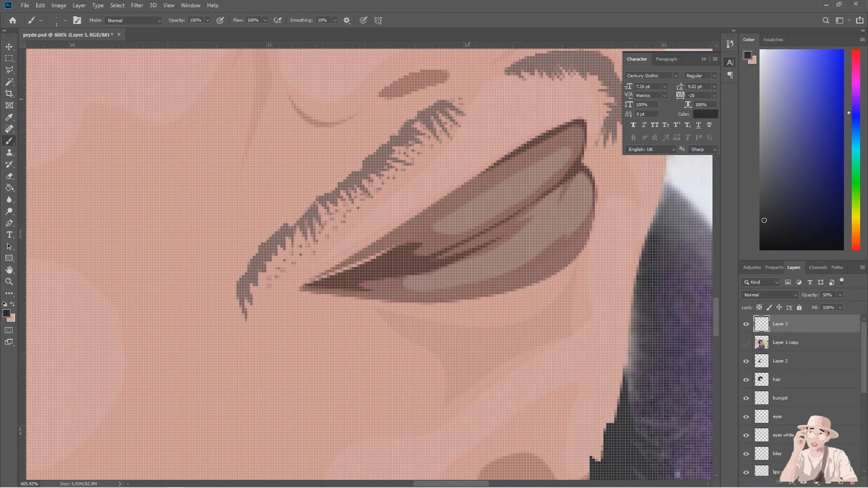
Shrink the Eraser to a 3 px tip for refining the stubble dots around the near half of the moustache.
key(e)
key(bracketleft)
key(bracketleft)
key(bracketleft)
key(bracketleft)
key(bracketleft)
key(bracketleft)
key(bracketleft)
key(bracketleft)
key(bracketleft)
key(bracketleft)
key(bracketleft)
key(bracketleft)
key(bracketleft)
key(bracketleft)
key(bracketleft)
key(bracketleft)
key(bracketleft)
key(bracketleft)
key(bracketleft)
key(bracketleft)
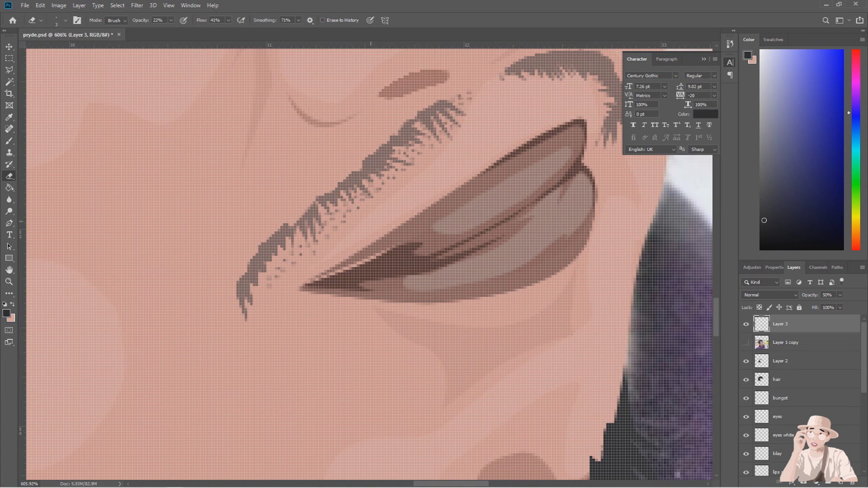
click(65, 20)
click(65, 20)
click(66, 20)
key(Escape)
scroll(407, 271, down, 8)
scroll(407, 271, up, 8)
key(p)
click(427, 241)
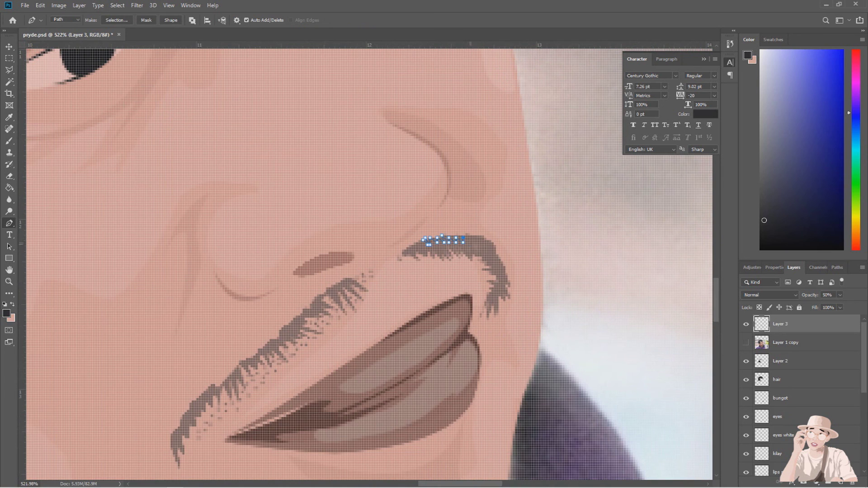
click(487, 243)
key(ctrl+z)
key(ctrl+z)
key(ctrl+z)
key(ctrl+z)
key(ctrl+z)
key(ctrl+z)
key(ctrl+z)
key(ctrl+z)
Hide the Layer 1 photo so the traced portrait stands alone on the plain background.
scroll(407, 271, down, 8)
scroll(678, 271, down, 2)
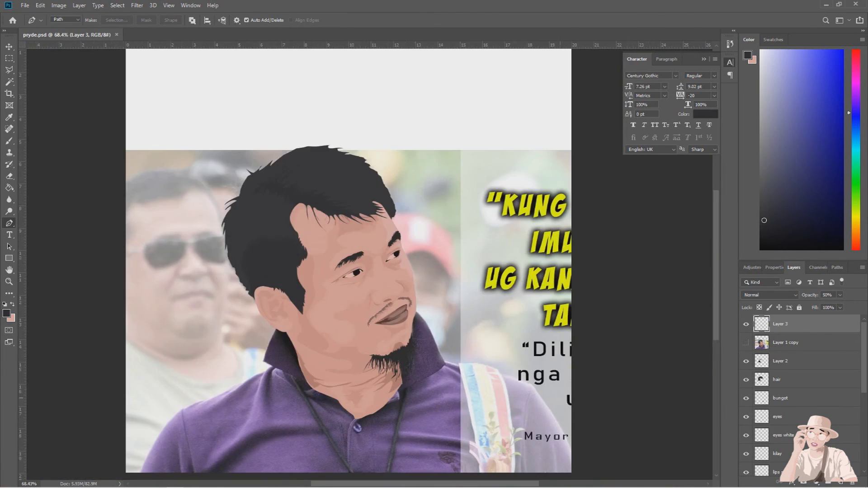
scroll(800, 385, down, 5)
click(746, 448)
scroll(800, 393, up, 5)
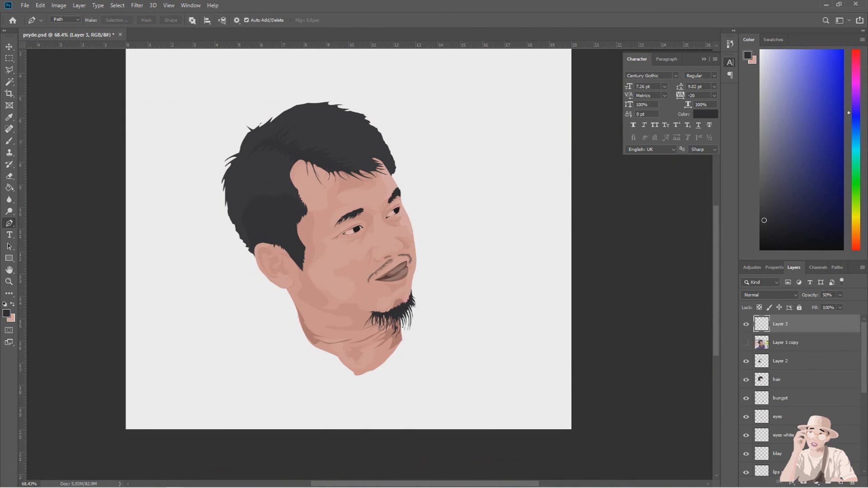
scroll(801, 393, down, 5)
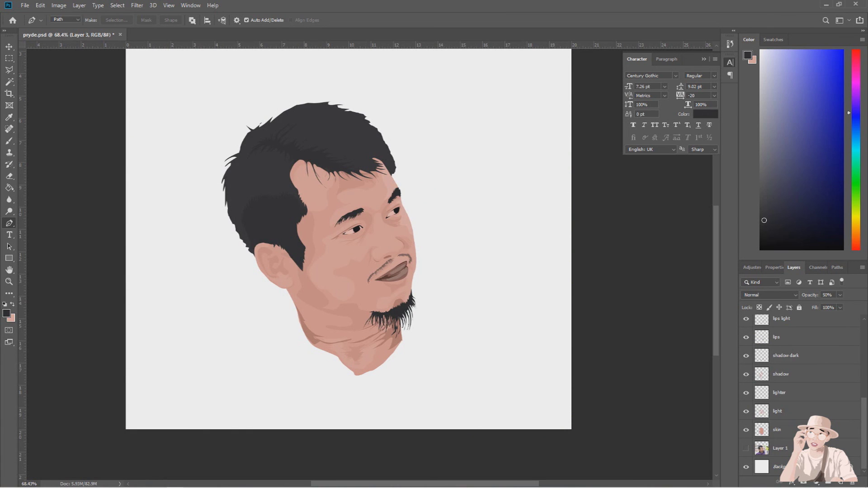
scroll(800, 393, up, 5)
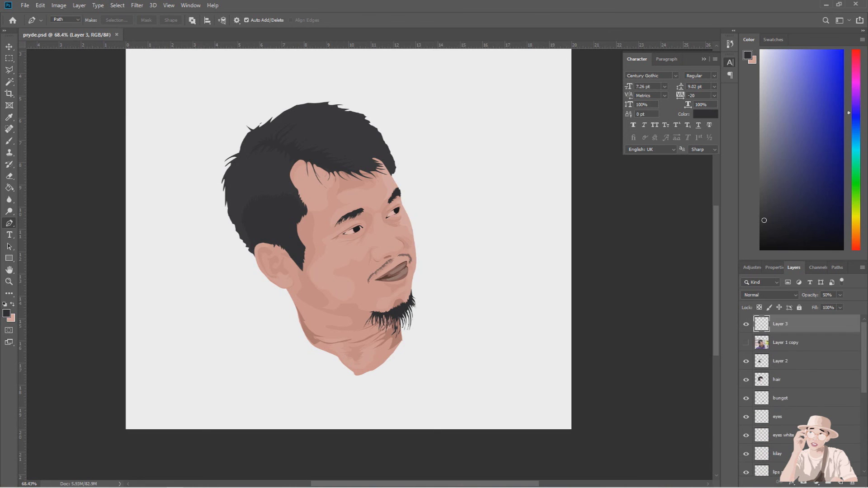
Lower the opacity of Layer 3, which holds the moustache, to 16%.
scroll(357, 240, up, 1)
scroll(374, 262, down, 2)
click(747, 324)
key(1)
key(6)
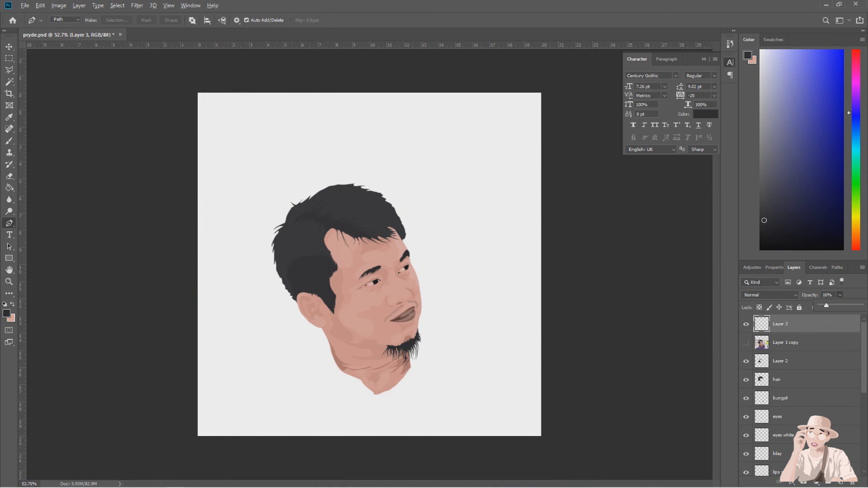
Compare the traced portrait with the original photo by switching the photo's visibility on and off.
scroll(370, 282, up, 3)
click(746, 342)
scroll(366, 264, down, 3)
scroll(800, 393, down, 5)
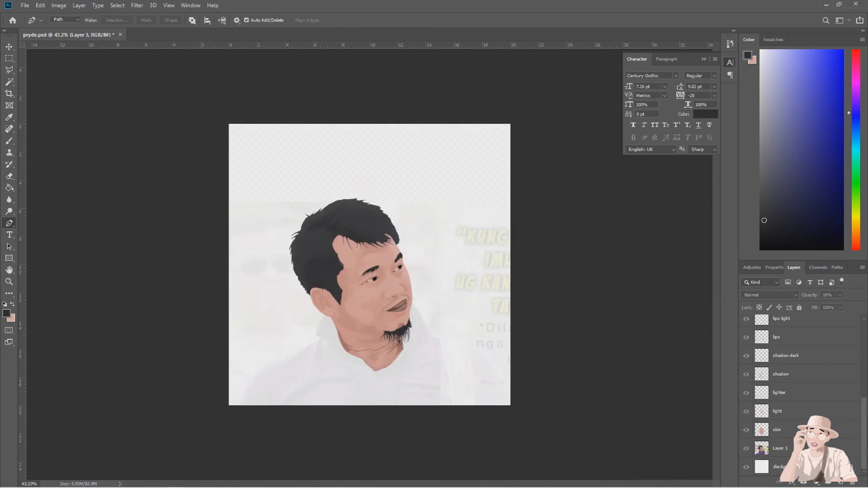
scroll(371, 273, up, 3)
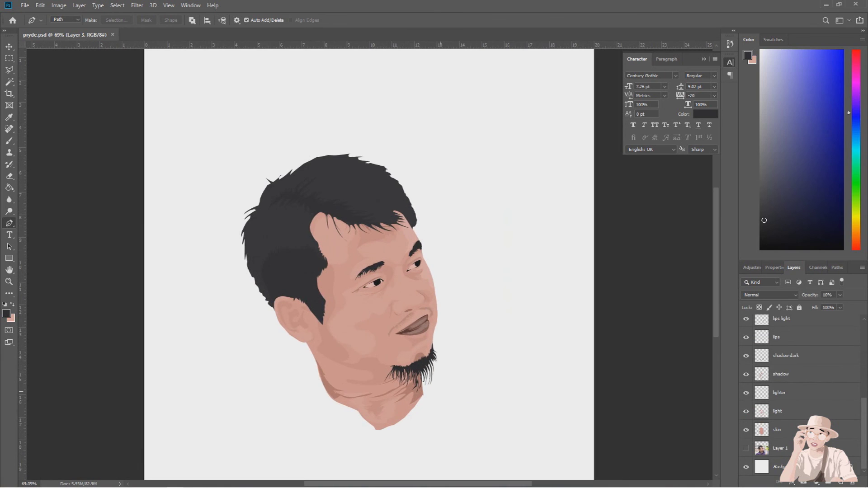
Hide the Background layer and save the portrait as a PNG with a transparent background.
scroll(368, 264, down, 2)
click(746, 466)
click(24, 5)
click(38, 125)
click(424, 209)
click(135, 339)
click(357, 280)
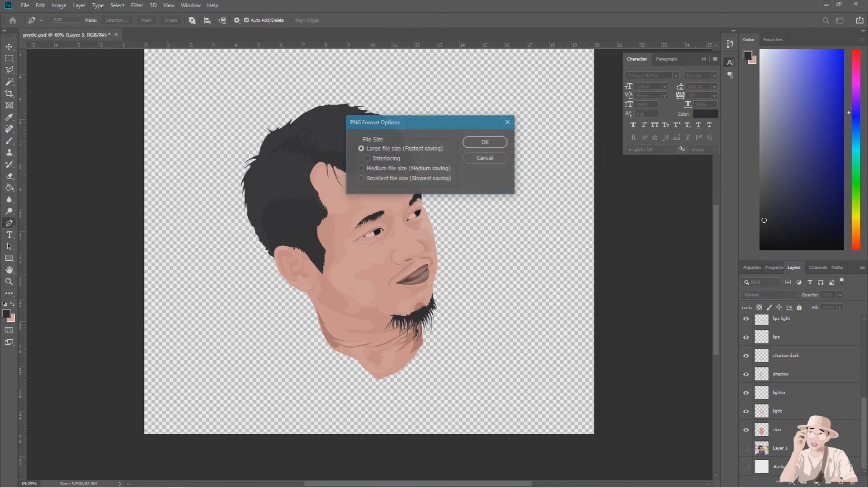